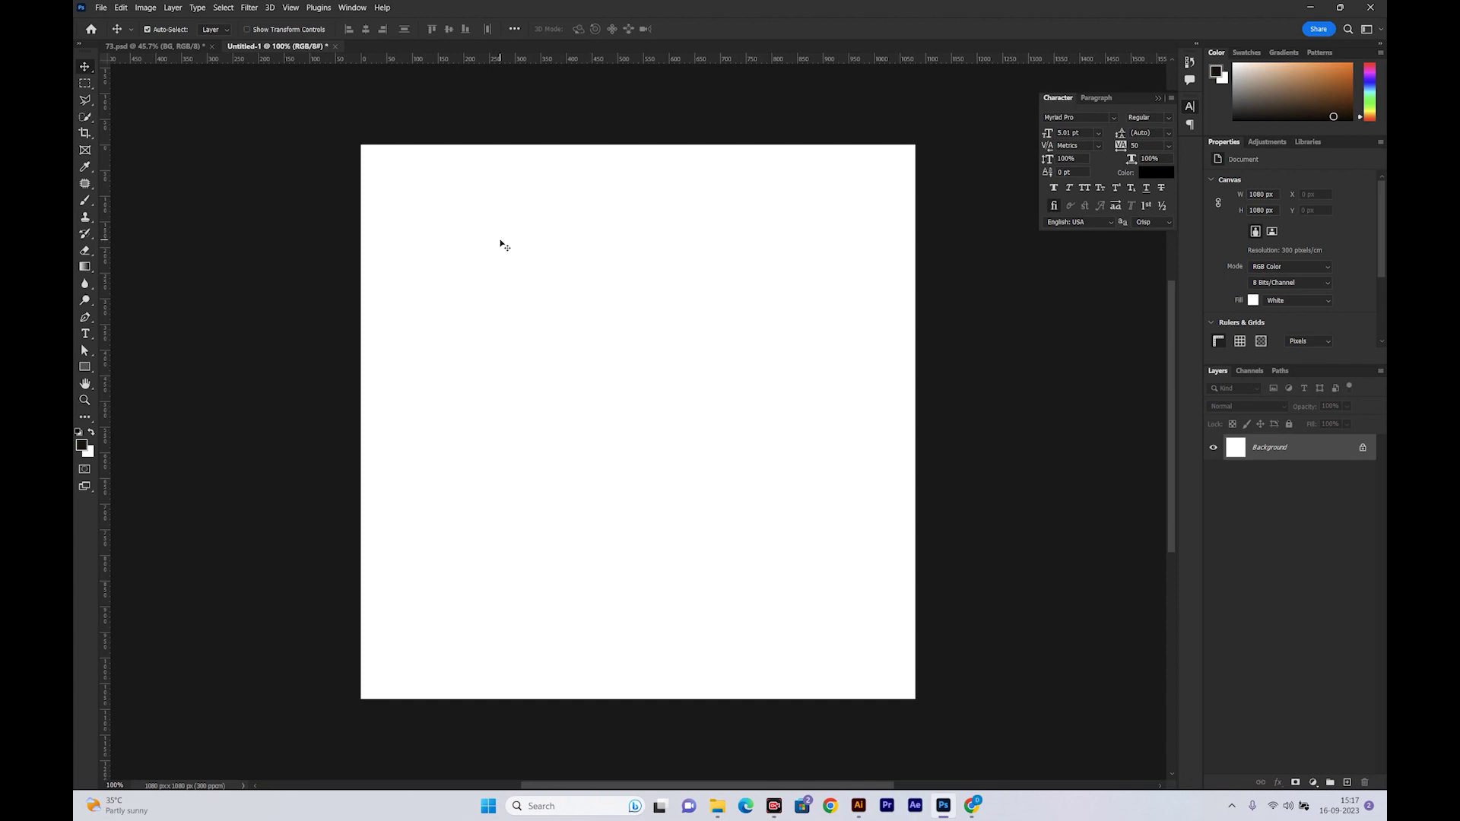
Draw a tall 653 × 970 px rectangle on the canvas
{"action": "left_click", "coordinate": [85, 368]}
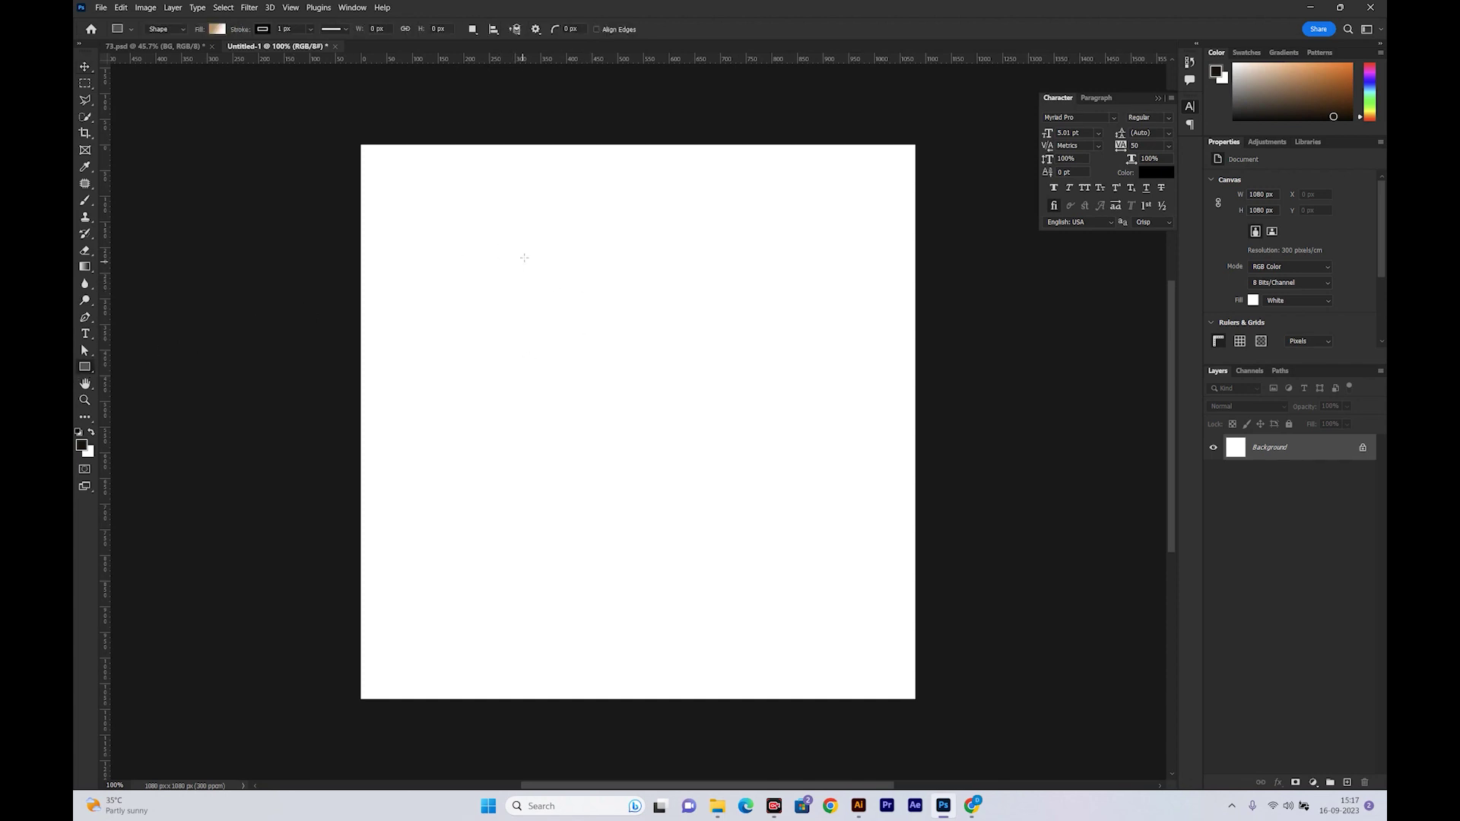
{"action": "left_click_drag", "start_coordinate": [477, 182], "coordinate": [825, 679]}
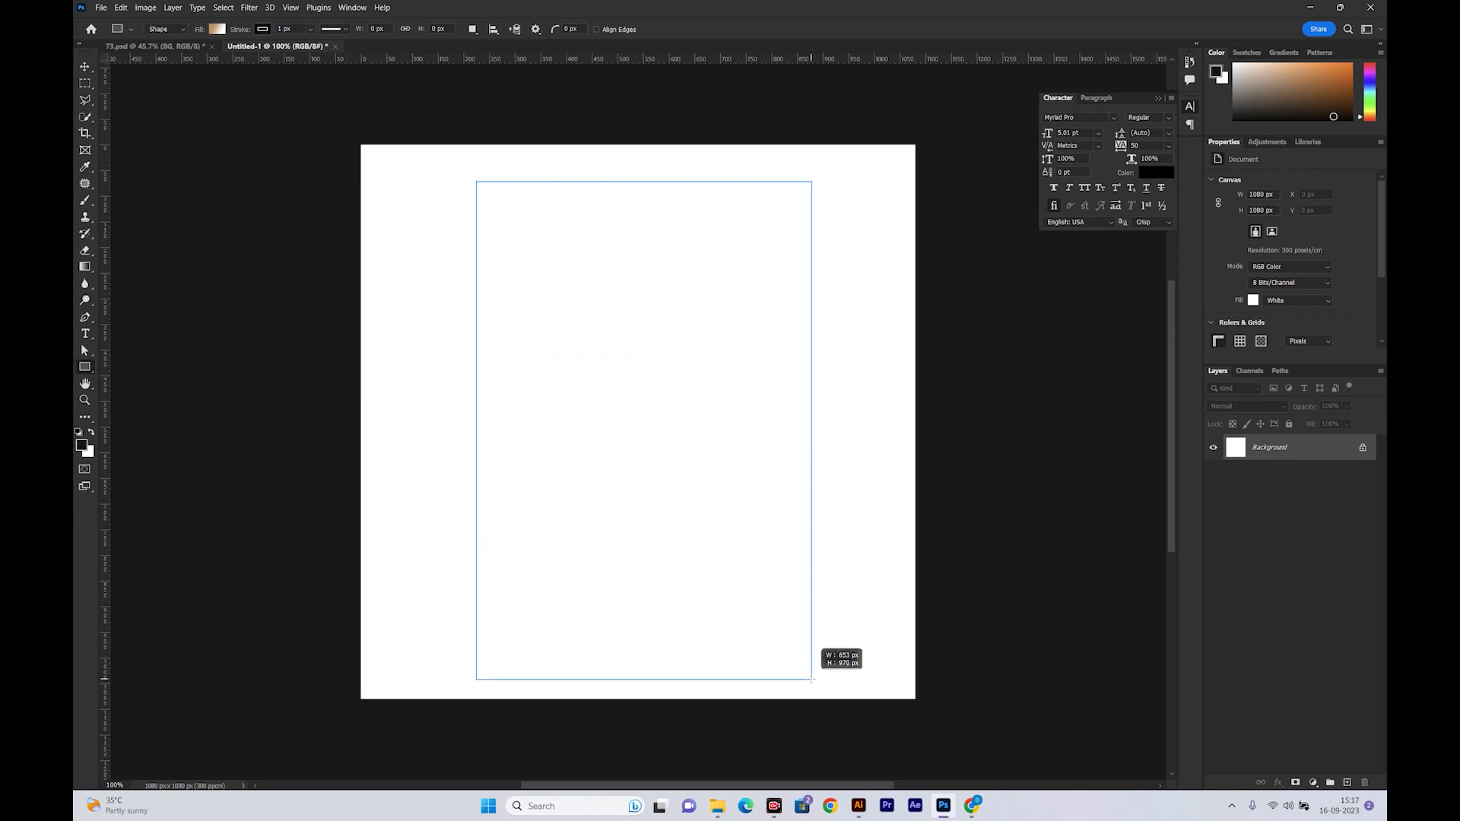
{"action": "left_click_drag", "start_coordinate": [825, 679], "coordinate": [812, 678]}
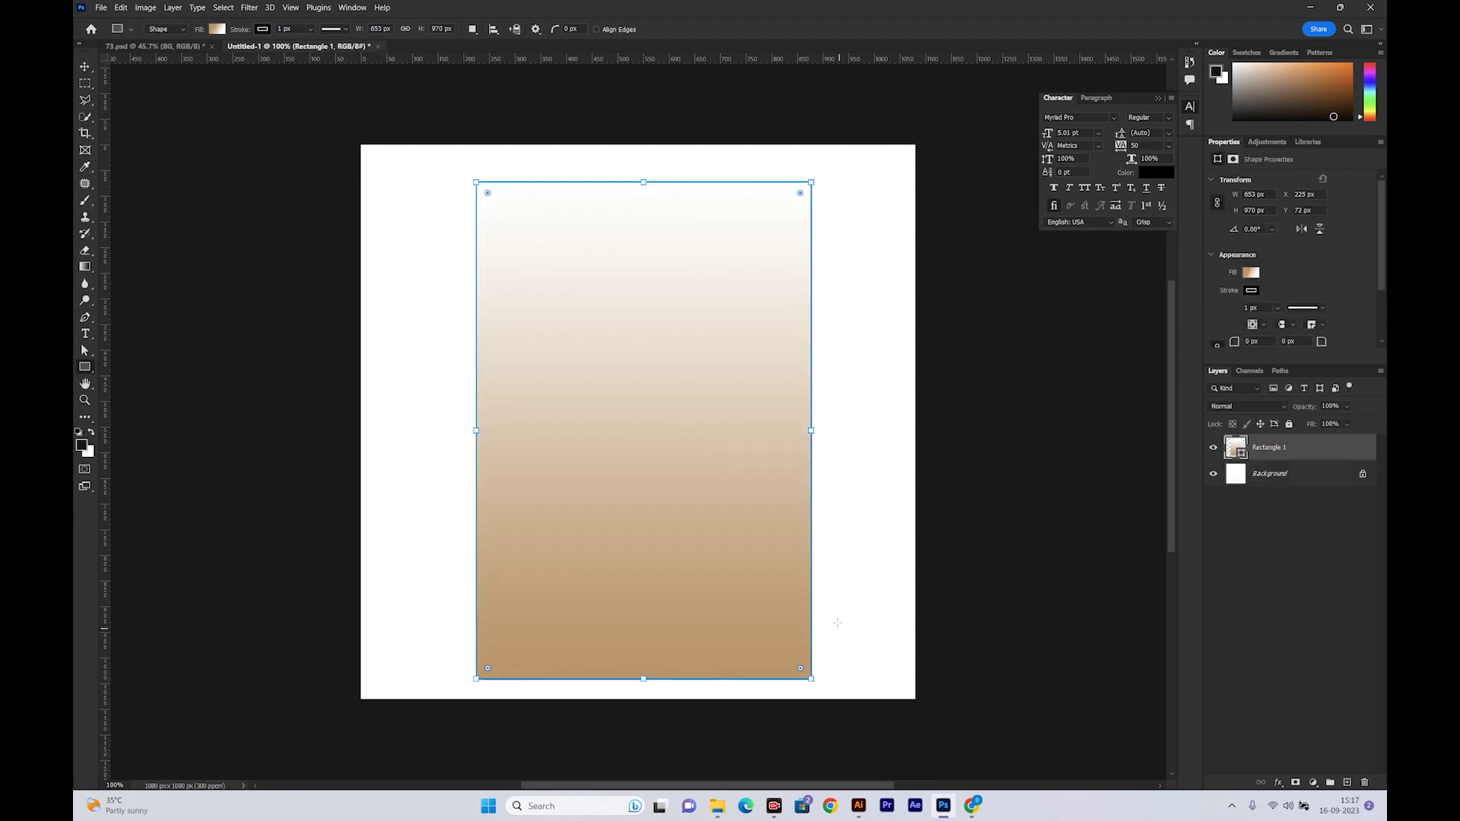
Give the rectangle a solid white fill, 97 px rounded corners and no stroke
{"action": "left_click", "coordinate": [1254, 273]}
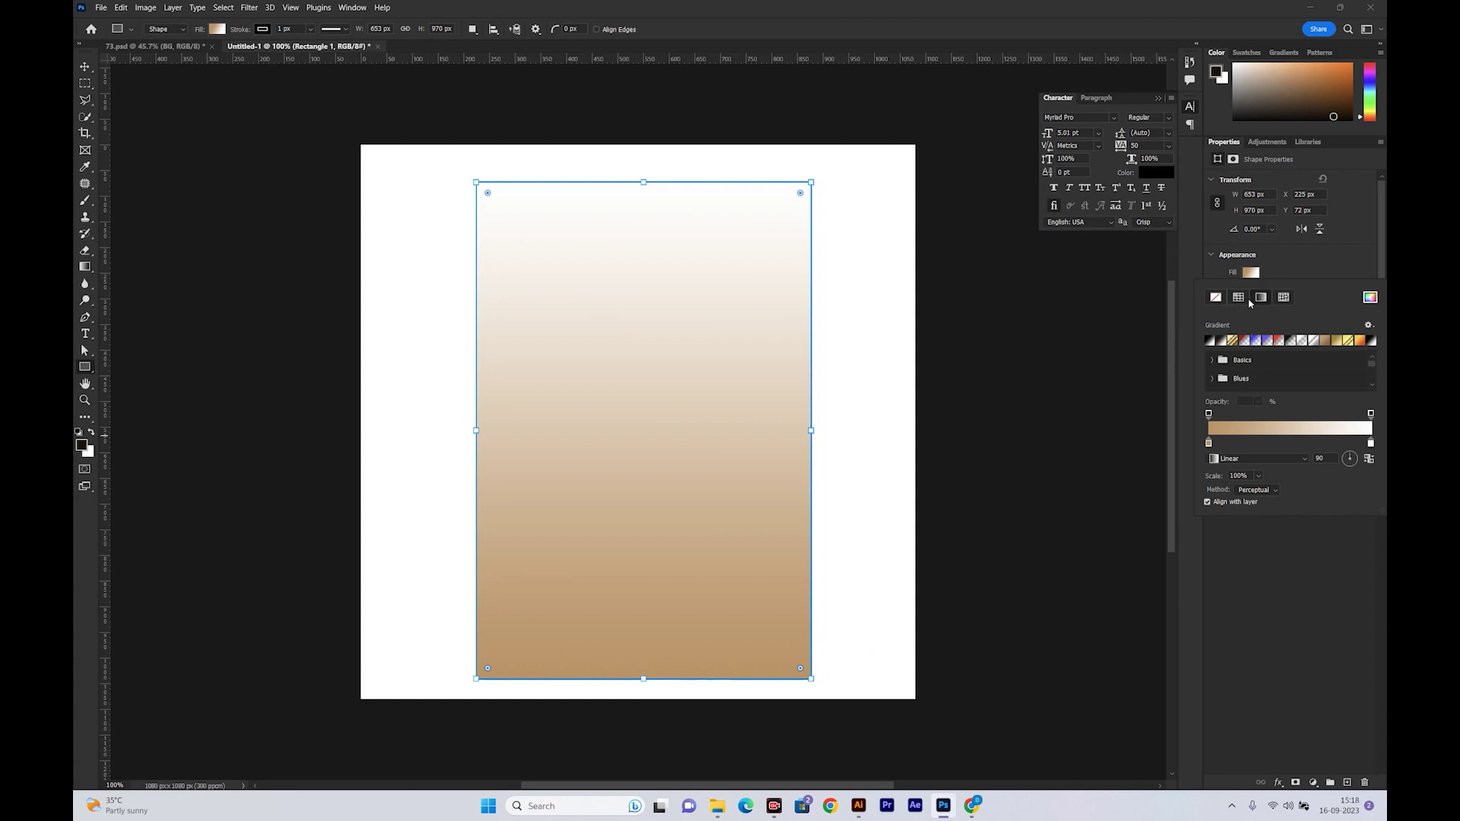
{"action": "left_click", "coordinate": [1238, 298]}
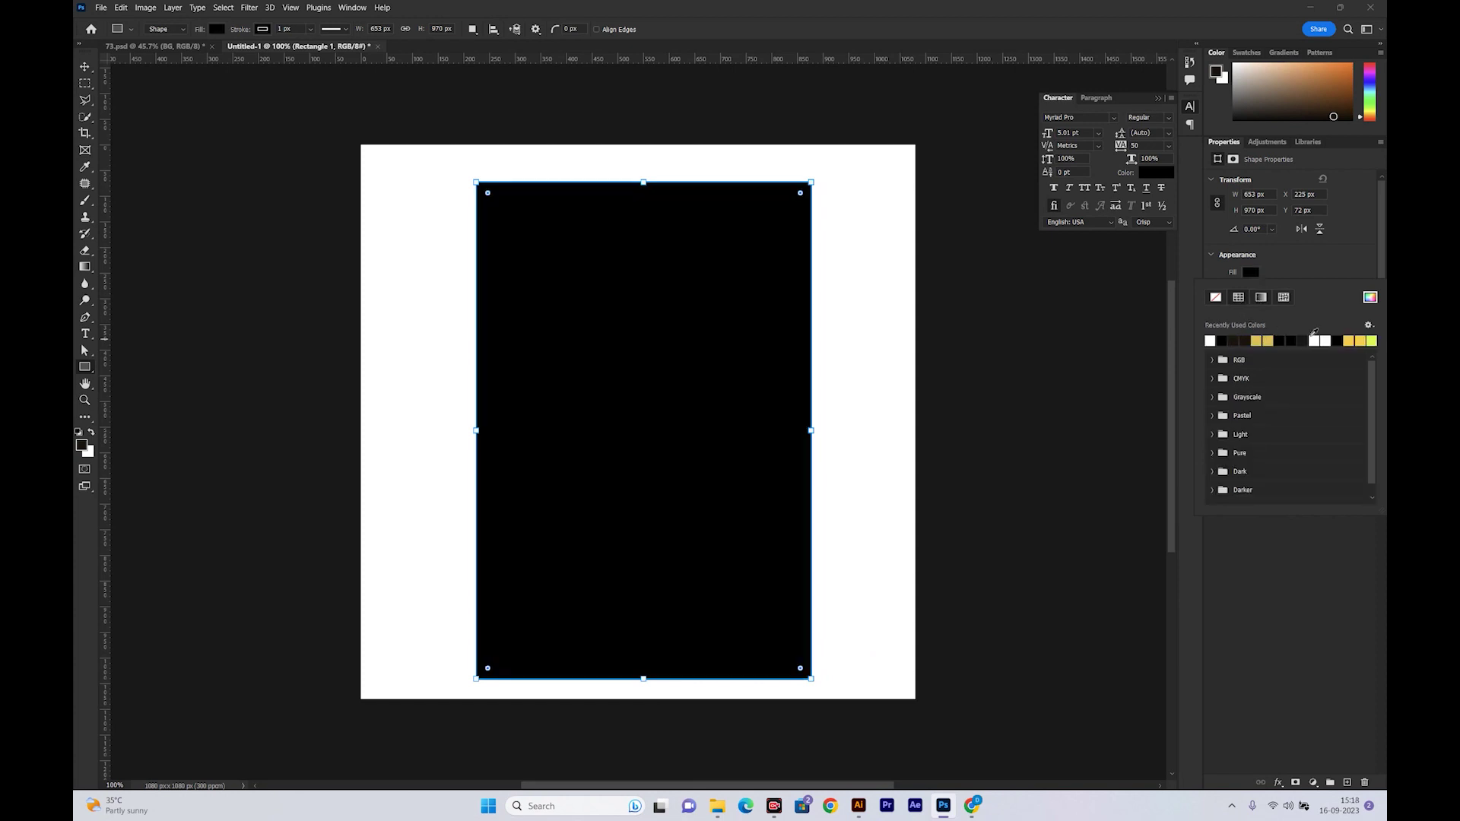
{"action": "left_click", "coordinate": [1211, 340]}
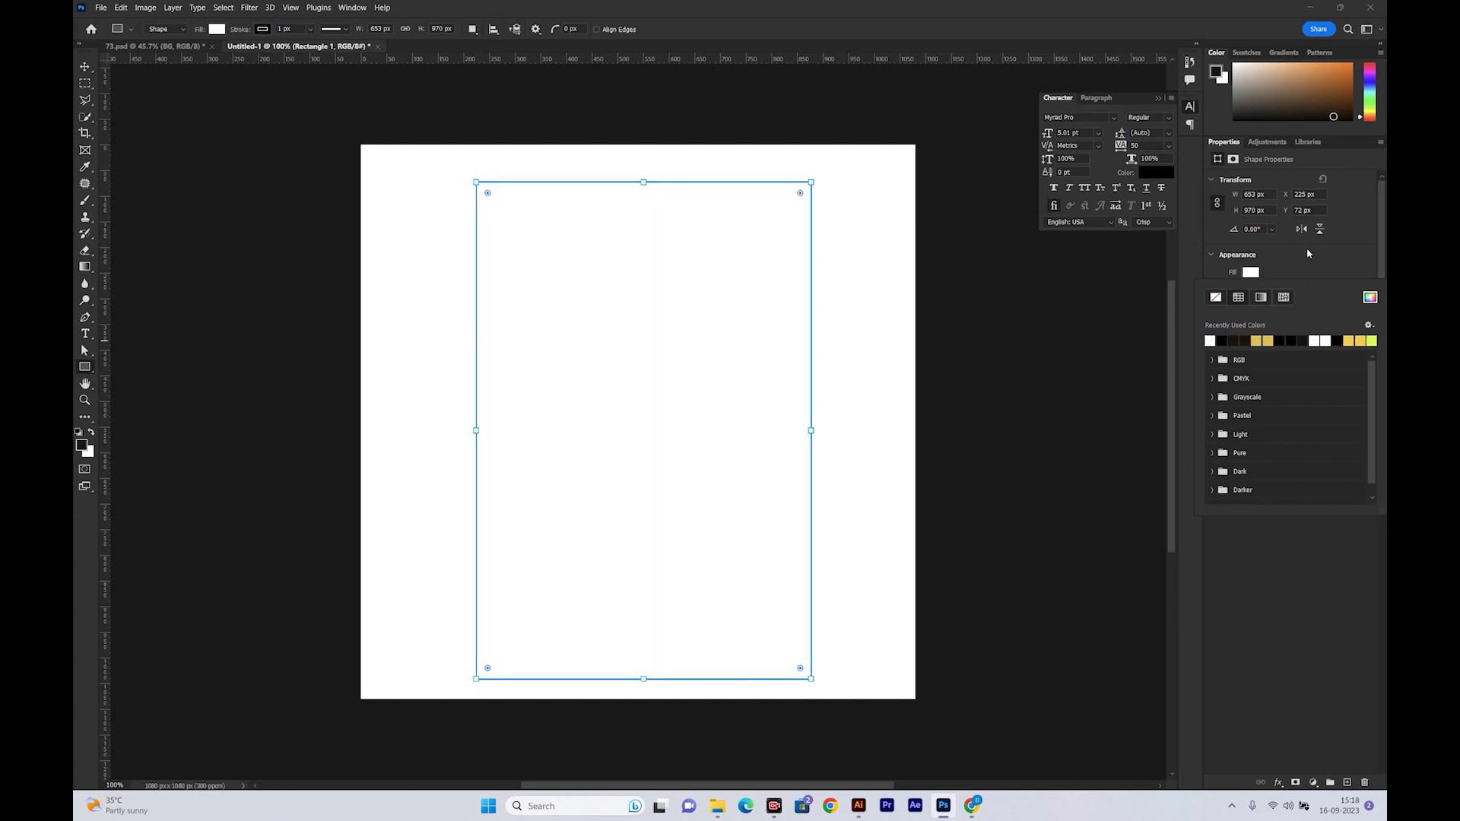
{"action": "left_click", "coordinate": [801, 200]}
{"action": "left_click_drag", "start_coordinate": [800, 194], "coordinate": [780, 236]}
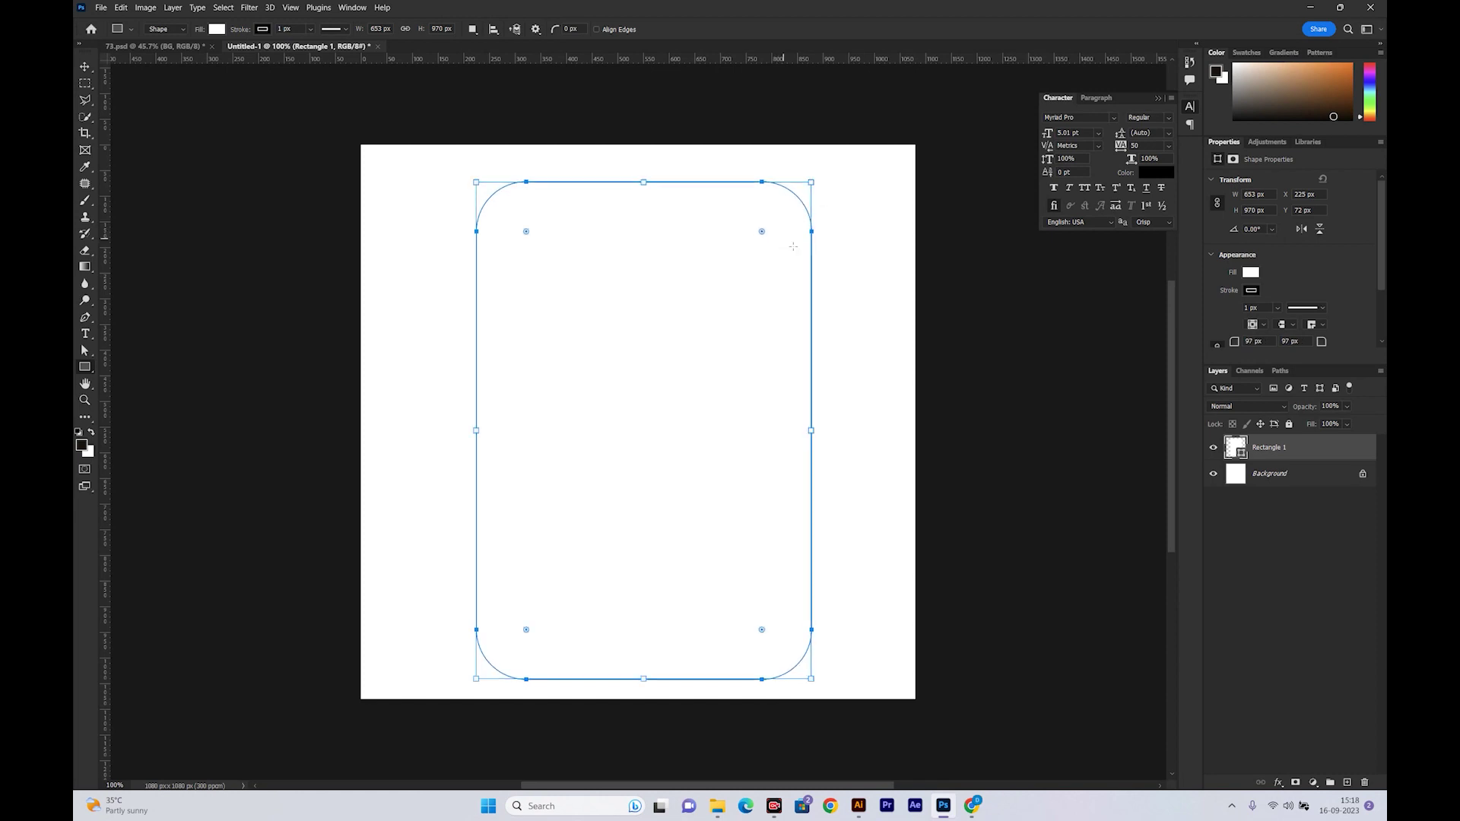
{"action": "left_click", "coordinate": [84, 65]}
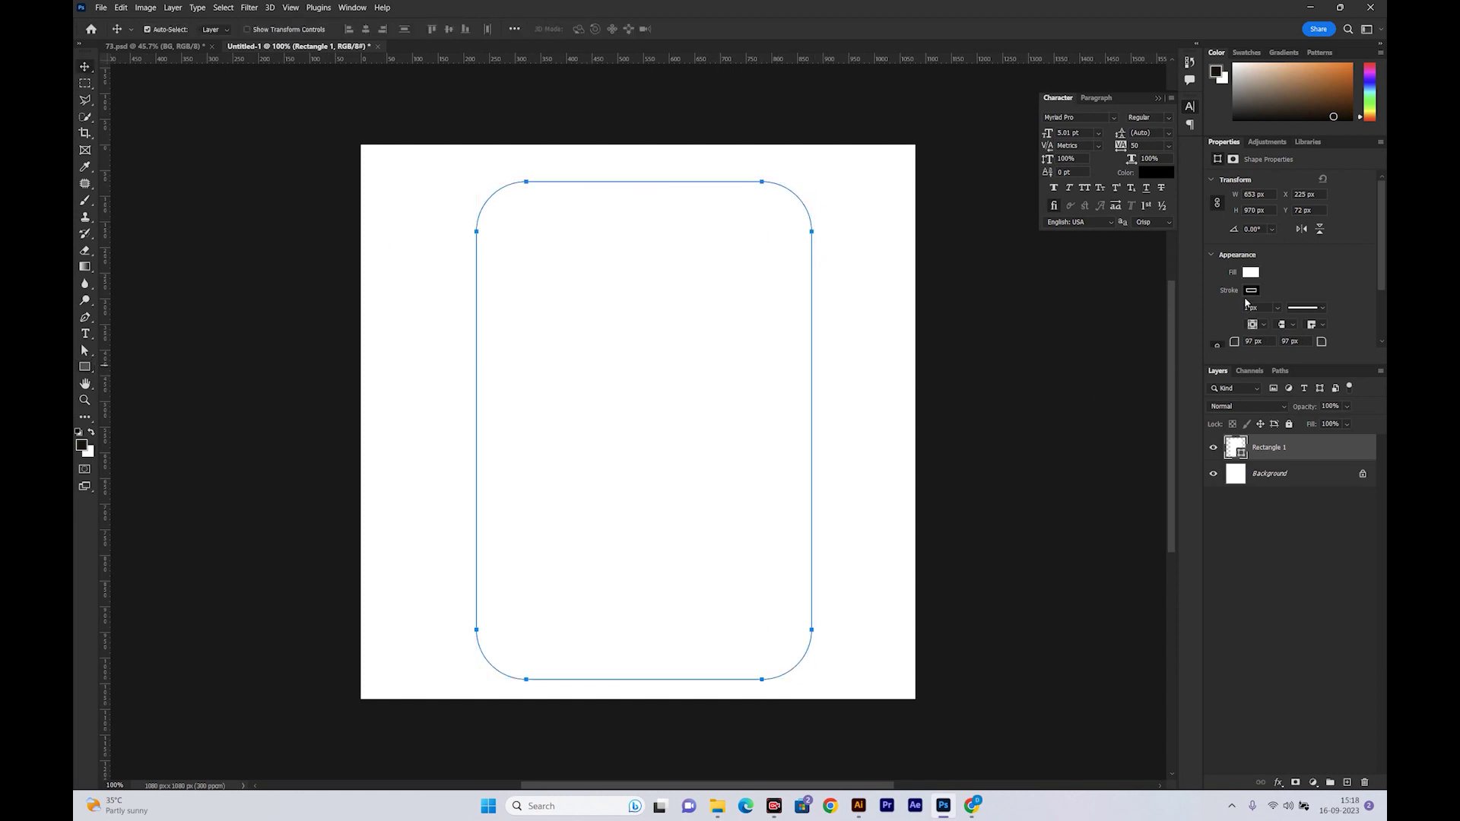
{"action": "left_click", "coordinate": [1251, 290]}
{"action": "left_click", "coordinate": [1222, 311]}
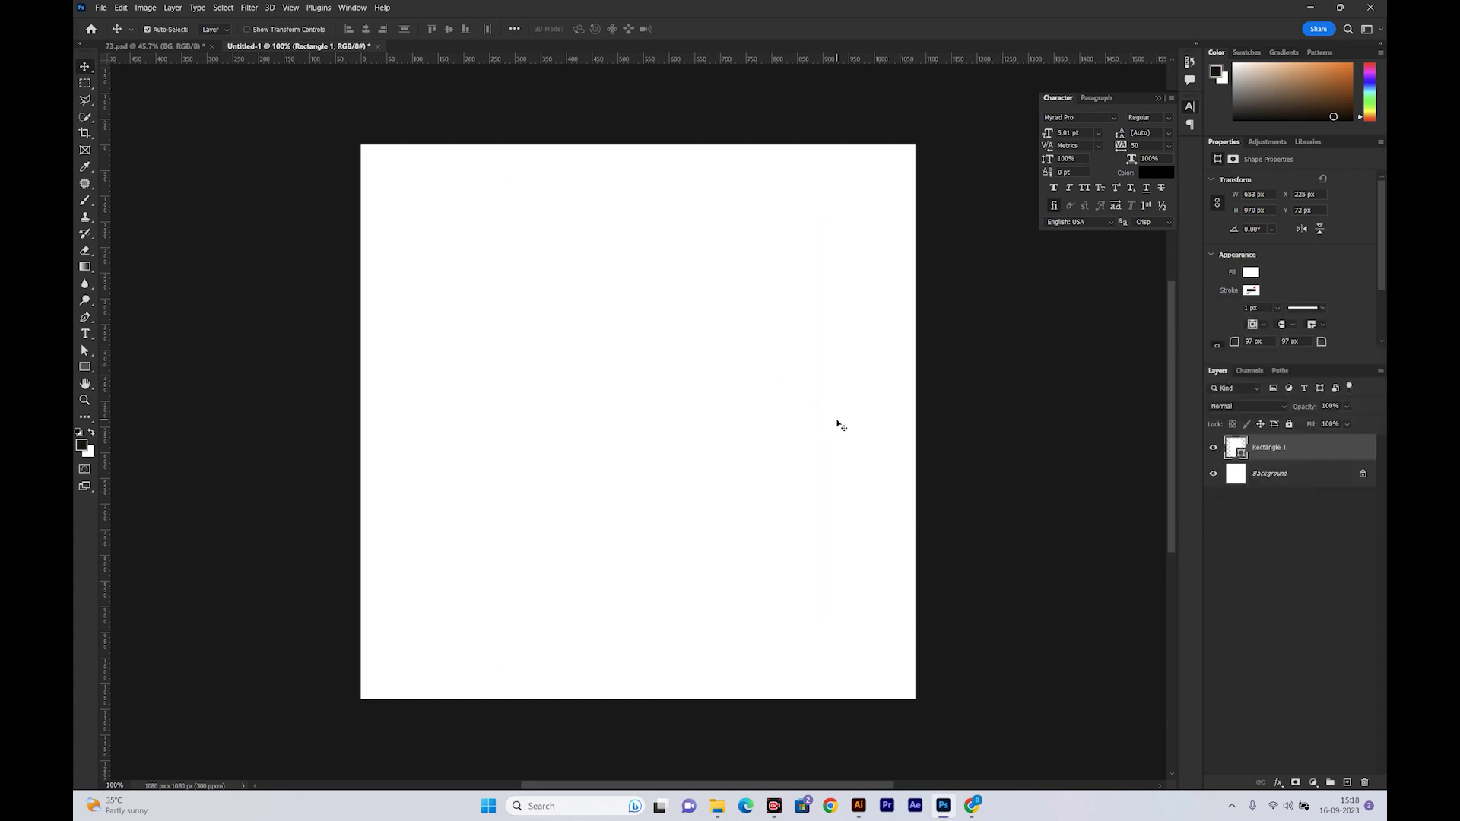
Open Blending Options for Rectangle 1 and enable Drop Shadow
{"action": "left_click", "coordinate": [1293, 570]}
{"action": "left_click", "coordinate": [1277, 447]}
{"action": "right_click", "coordinate": [1278, 447]}
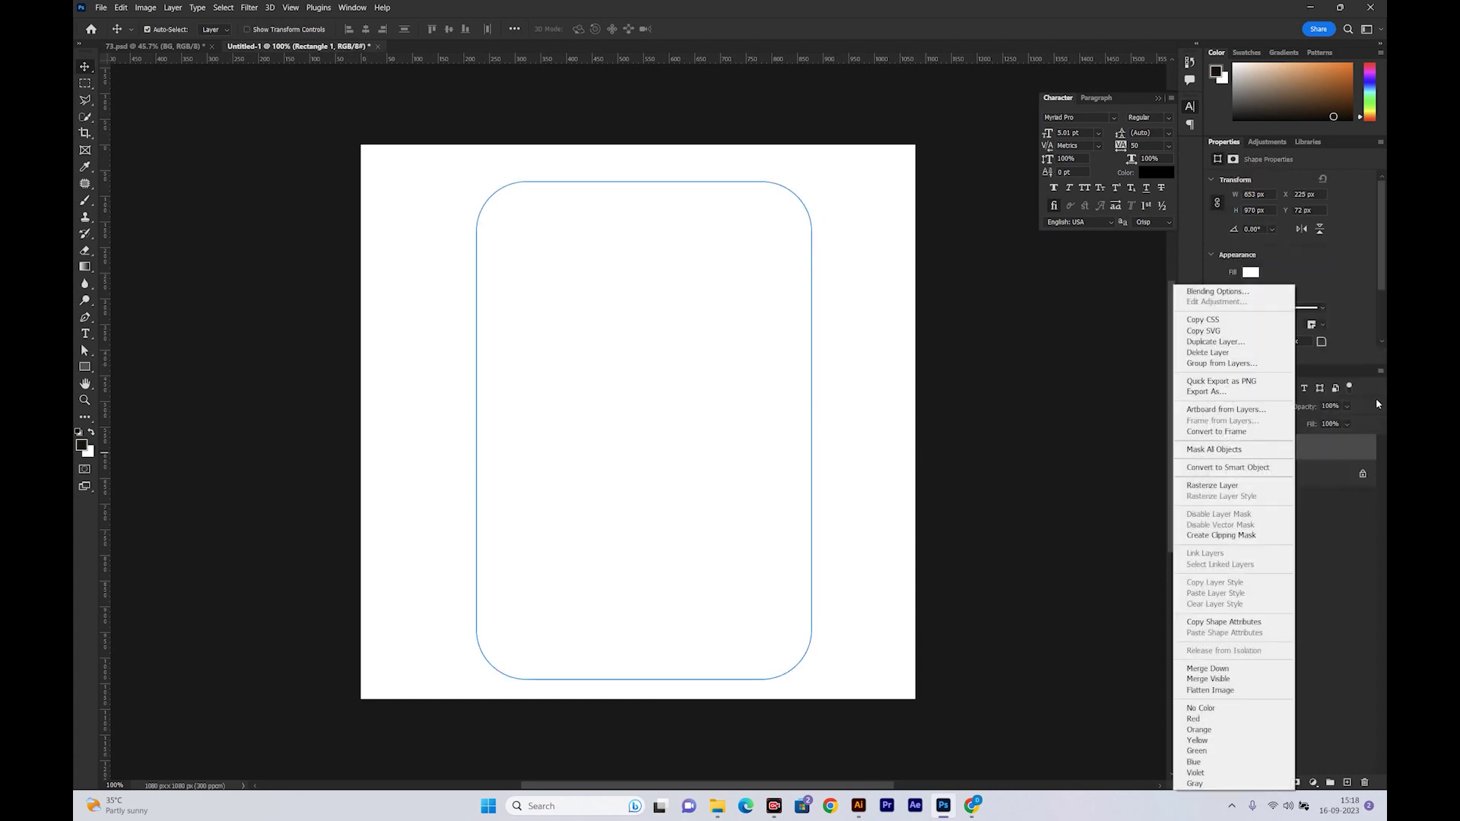
{"action": "left_click", "coordinate": [1217, 291]}
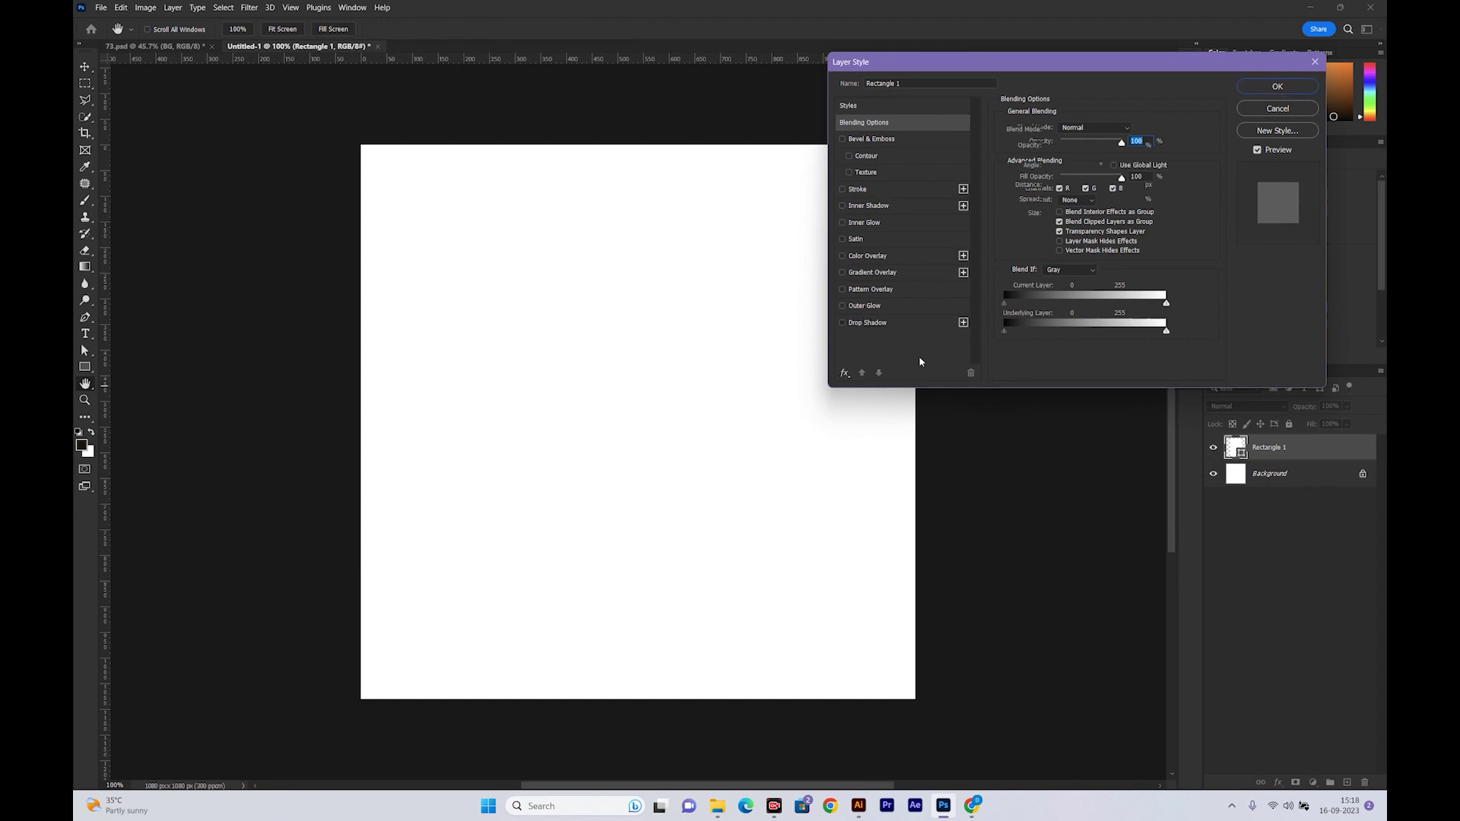
{"action": "left_click", "coordinate": [871, 323]}
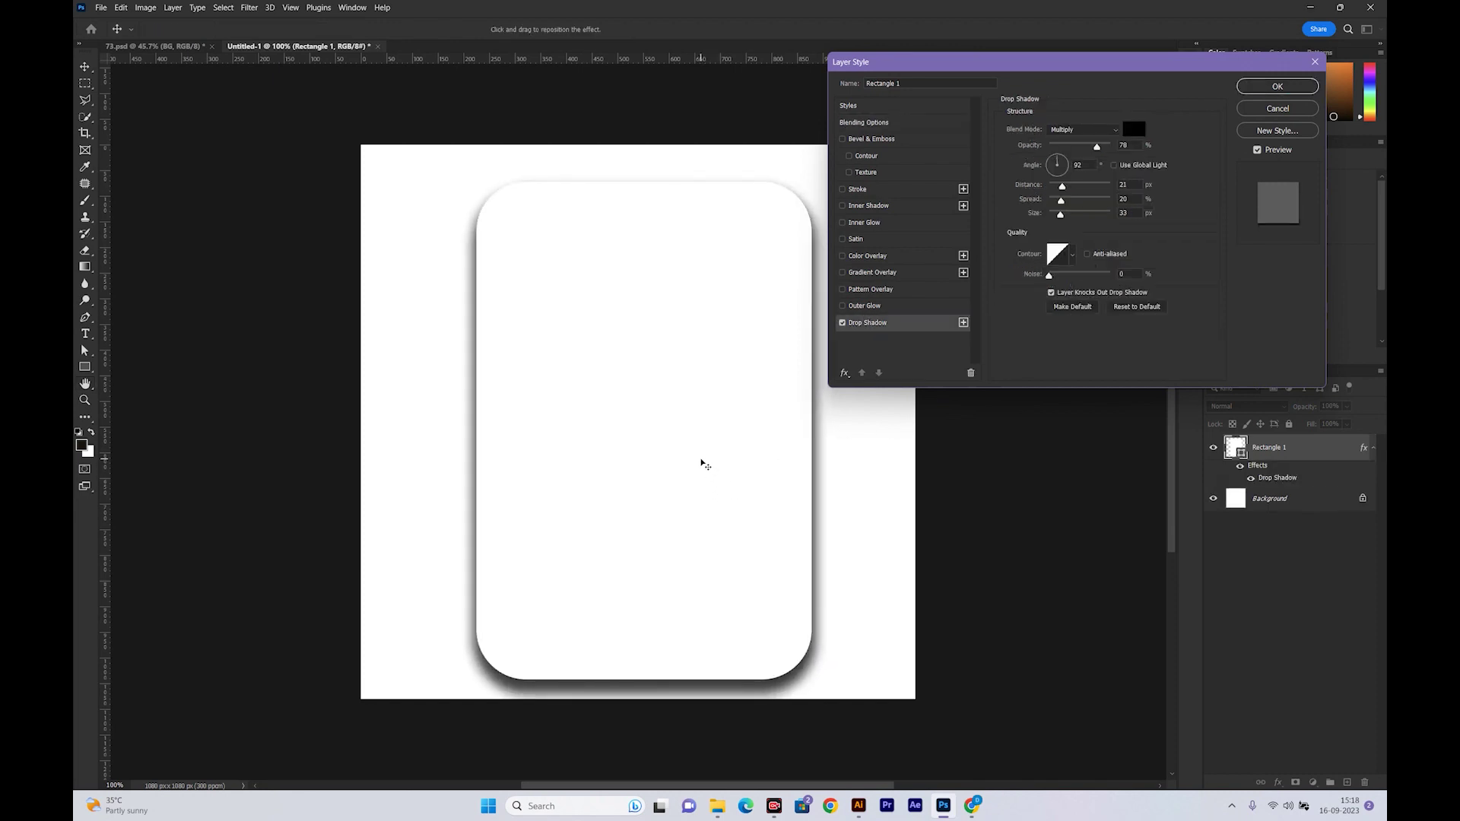
Set the shadow to 95° angle, 11 px distance, no spread, softer size and 45% opacity
{"action": "left_click_drag", "start_coordinate": [703, 464], "coordinate": [701, 464]}
{"action": "left_click_drag", "start_coordinate": [1095, 147], "coordinate": [1086, 146]}
{"action": "left_click_drag", "start_coordinate": [1060, 215], "coordinate": [1054, 215]}
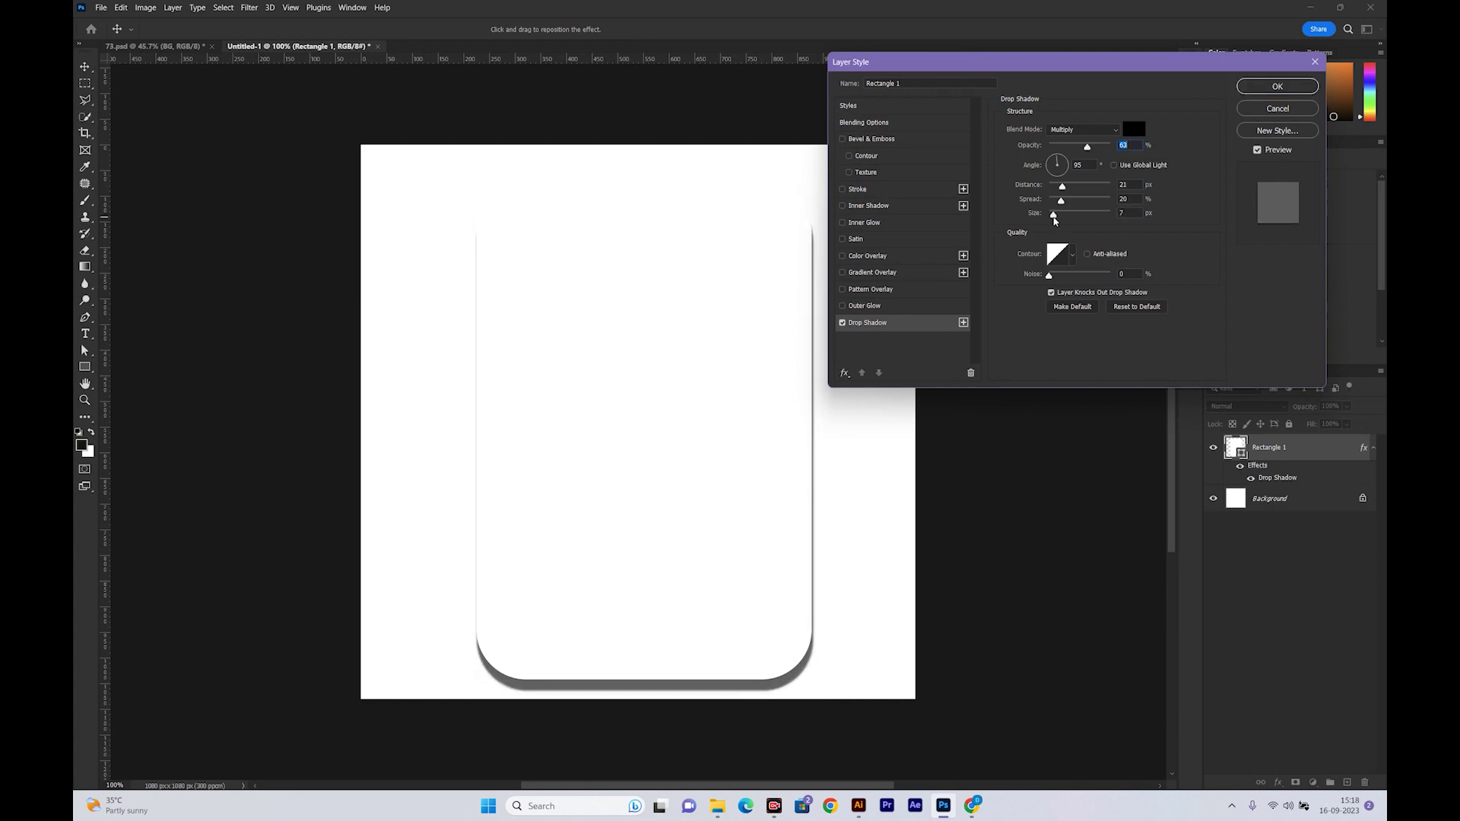
{"action": "left_click_drag", "start_coordinate": [1061, 200], "coordinate": [1028, 209]}
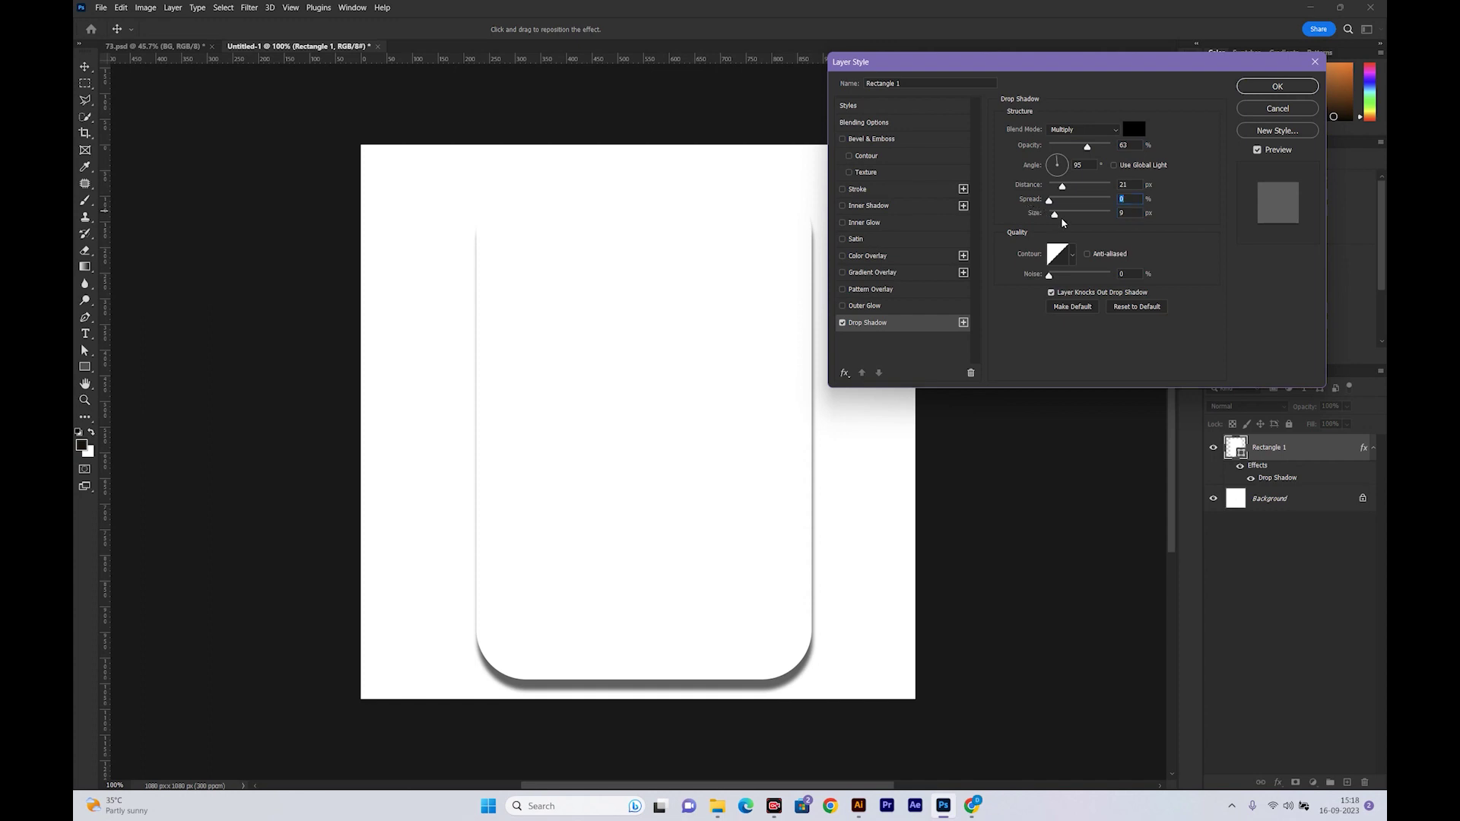
{"action": "left_click_drag", "start_coordinate": [1062, 186], "coordinate": [1065, 202]}
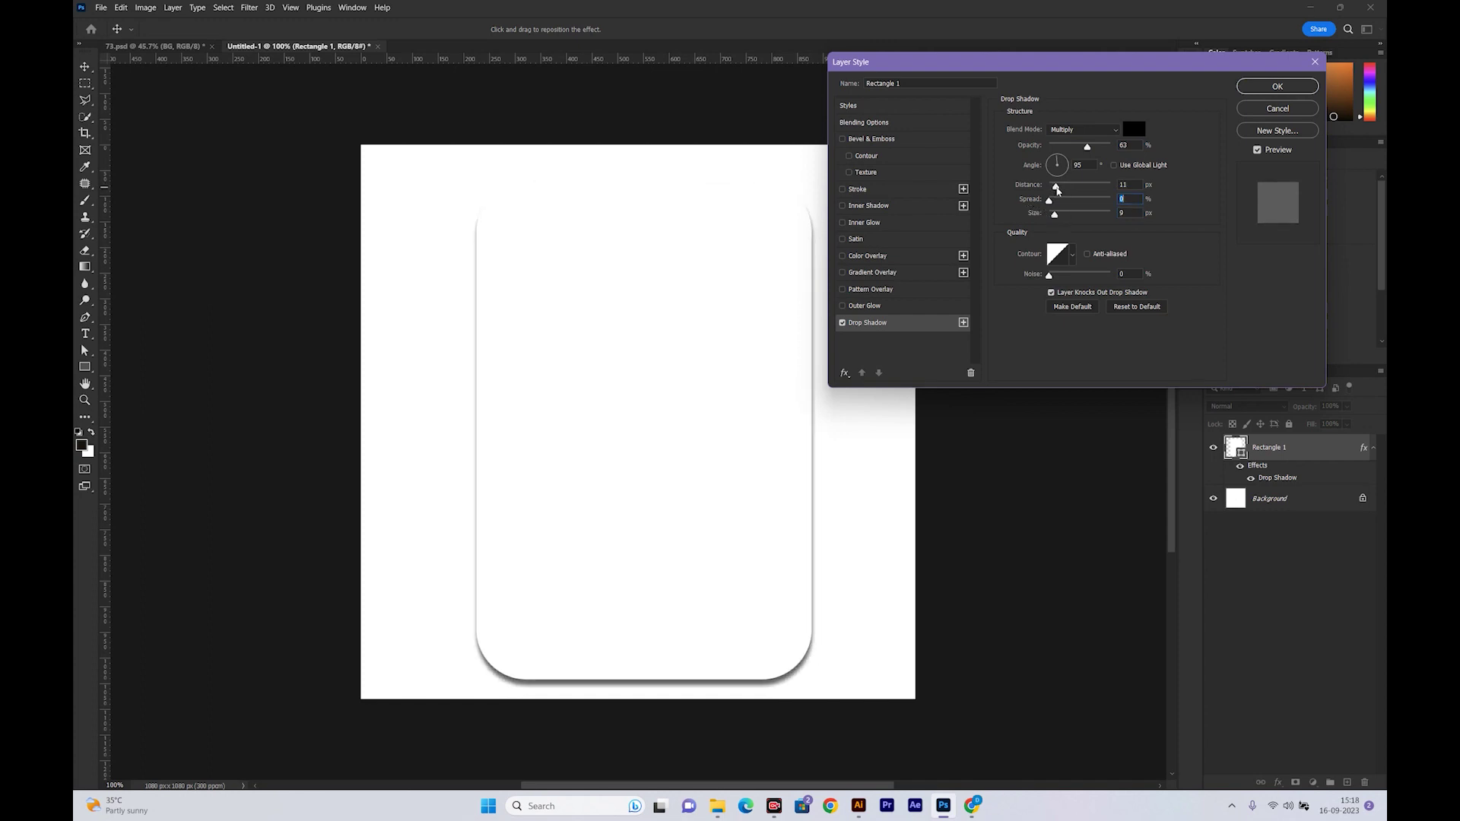
{"action": "left_click_drag", "start_coordinate": [1054, 215], "coordinate": [1055, 215]}
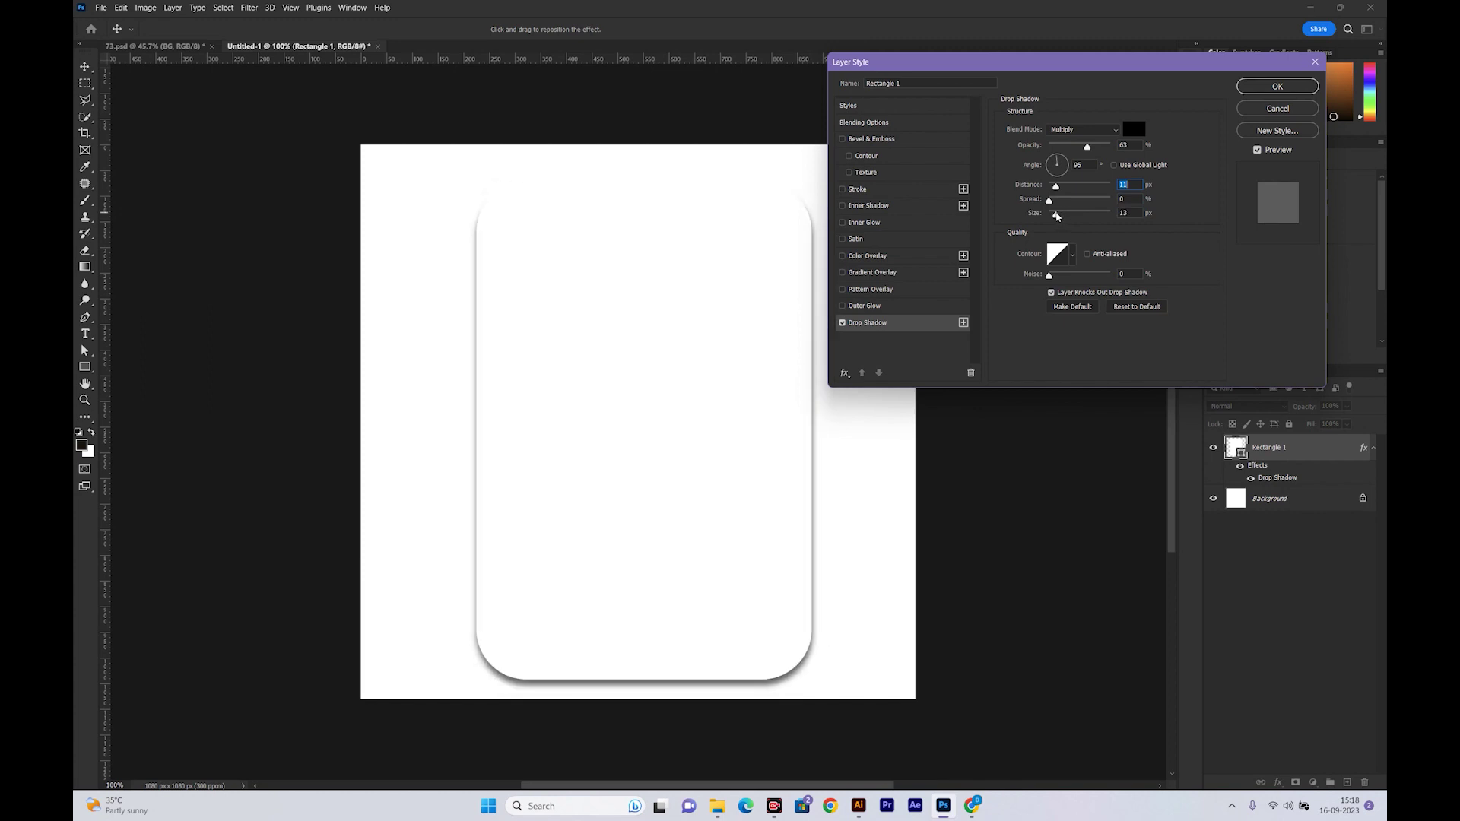
{"action": "left_click_drag", "start_coordinate": [1087, 146], "coordinate": [1078, 148]}
Apply a curved contour, reduce distance to 8 px and opacity to 33%, then confirm
{"action": "left_click", "coordinate": [1072, 254]}
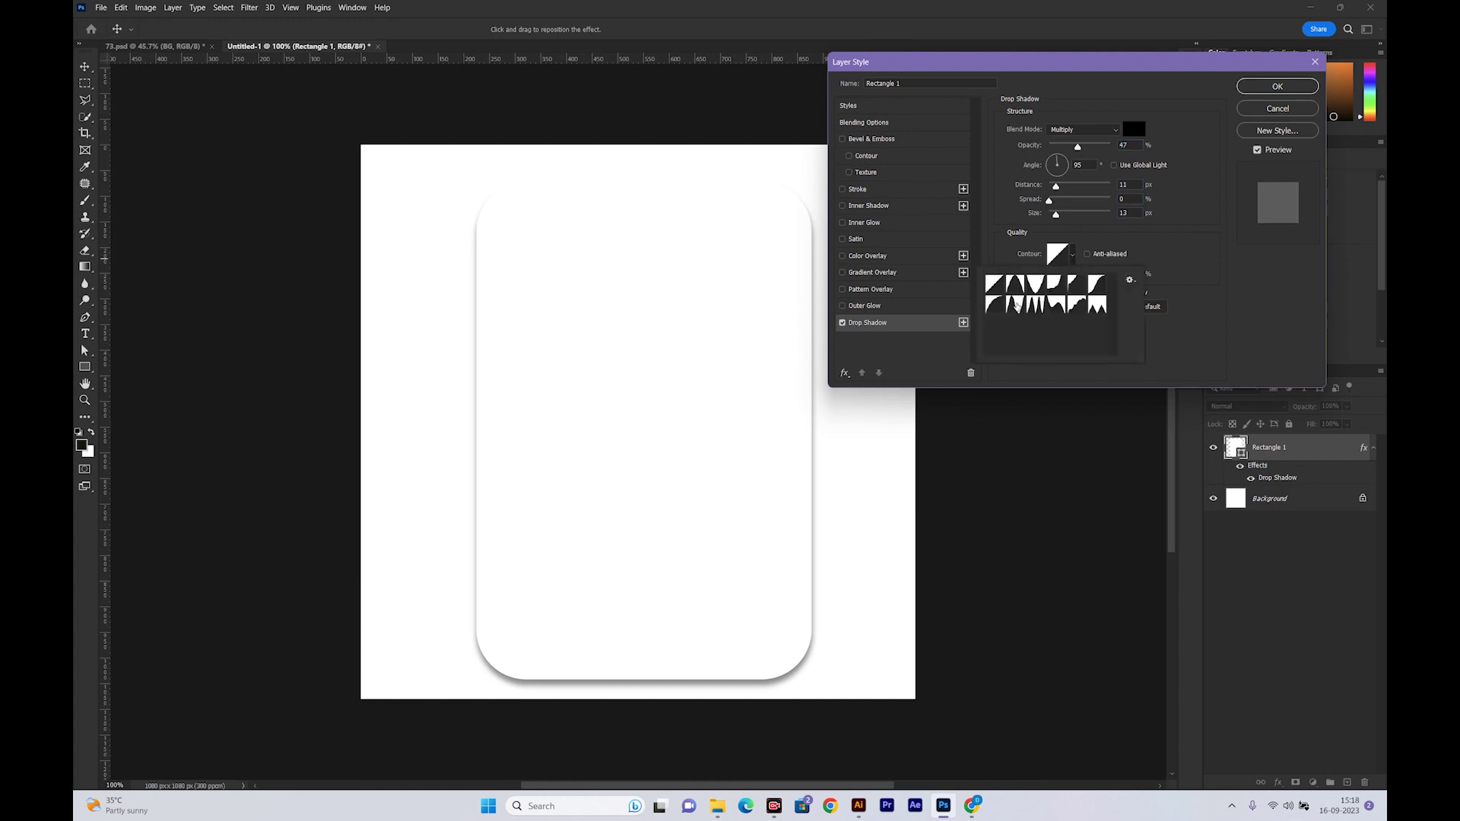
{"action": "left_click", "coordinate": [994, 310]}
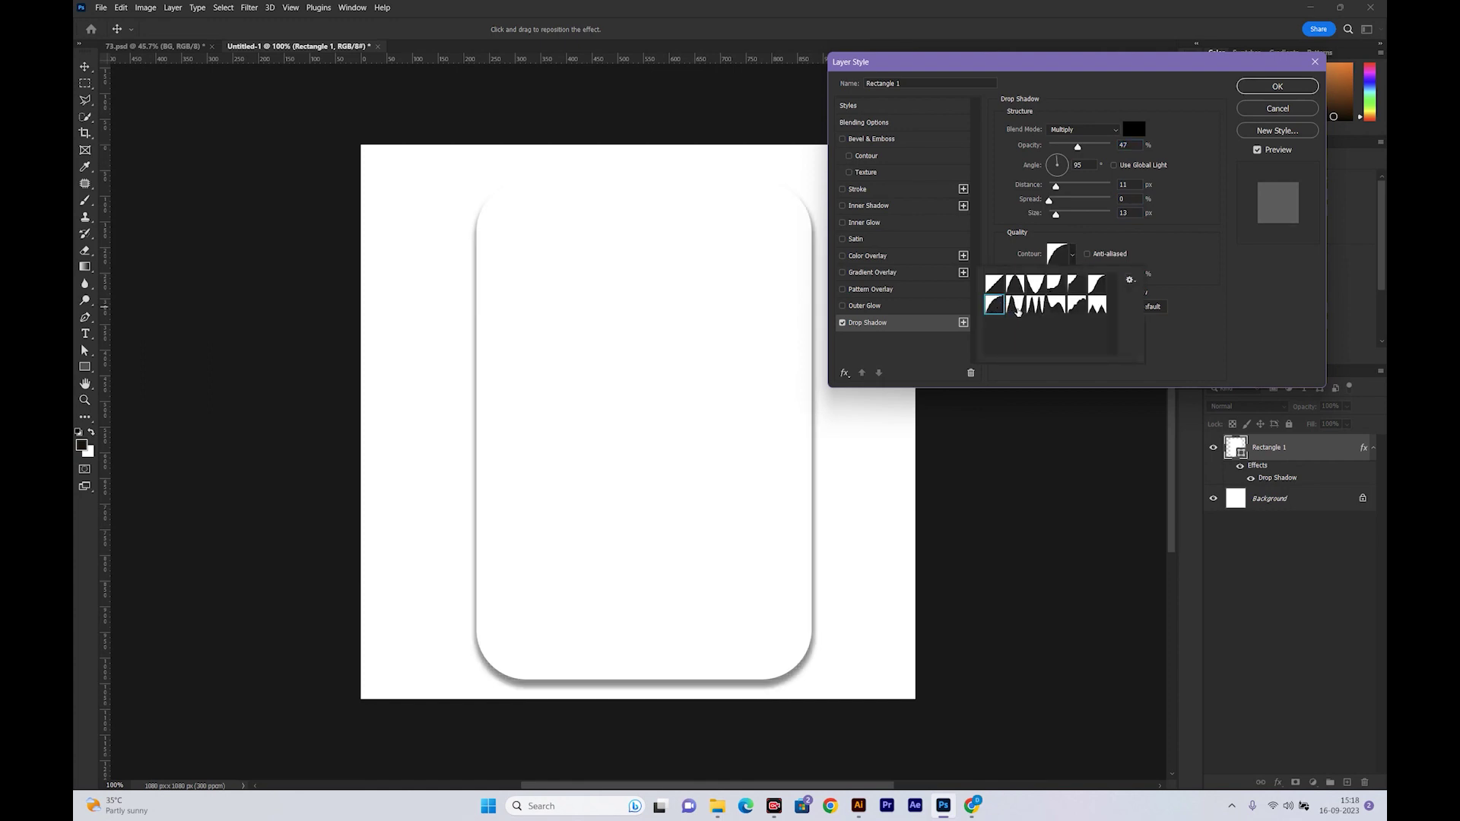
{"action": "left_click", "coordinate": [1192, 317]}
{"action": "left_click_drag", "start_coordinate": [1061, 193], "coordinate": [1056, 189]}
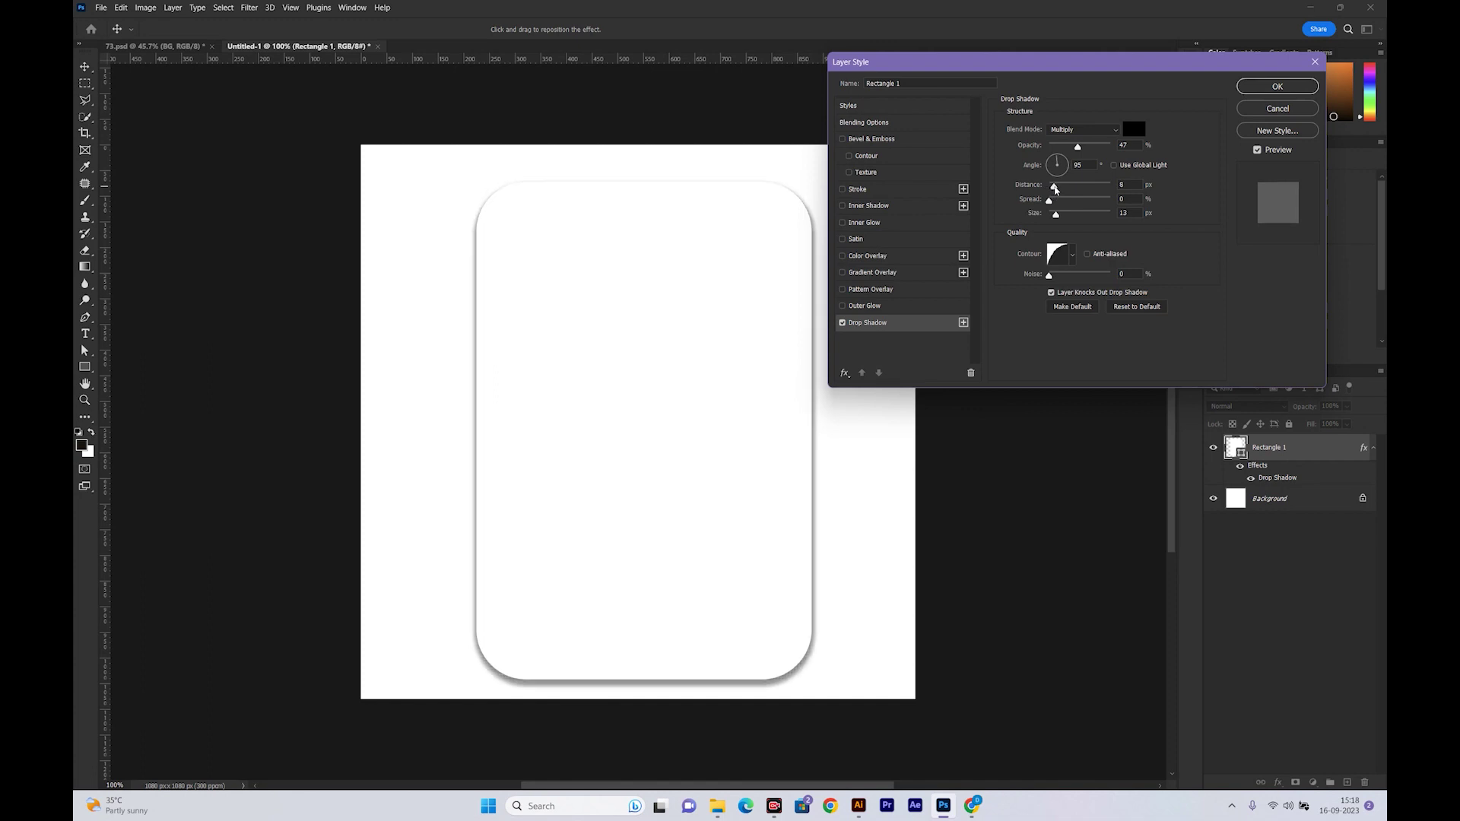
{"action": "left_click_drag", "start_coordinate": [1059, 218], "coordinate": [1057, 218]}
{"action": "left_click_drag", "start_coordinate": [1078, 146], "coordinate": [1071, 150]}
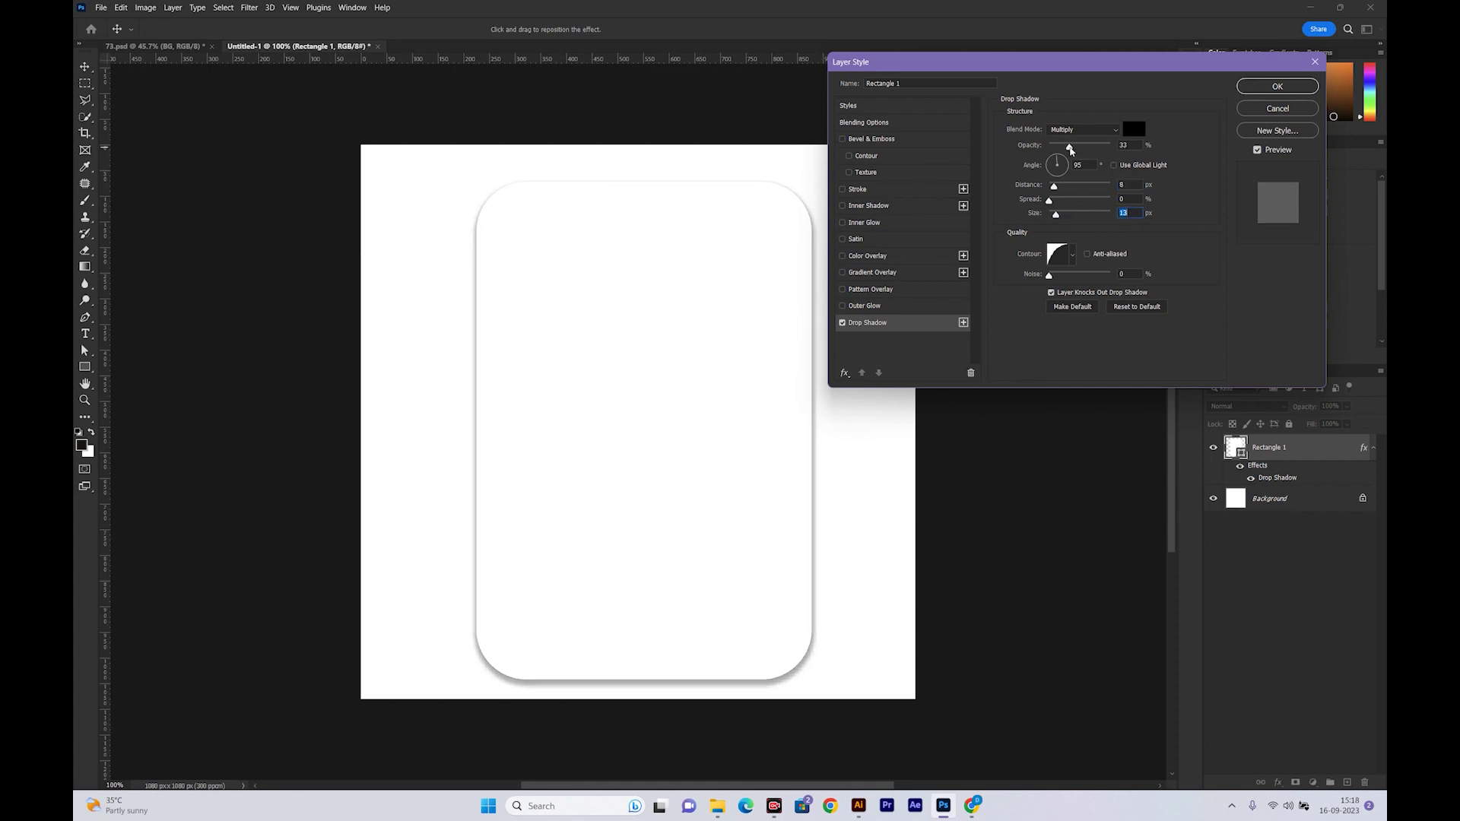
{"action": "left_click", "coordinate": [1272, 86]}
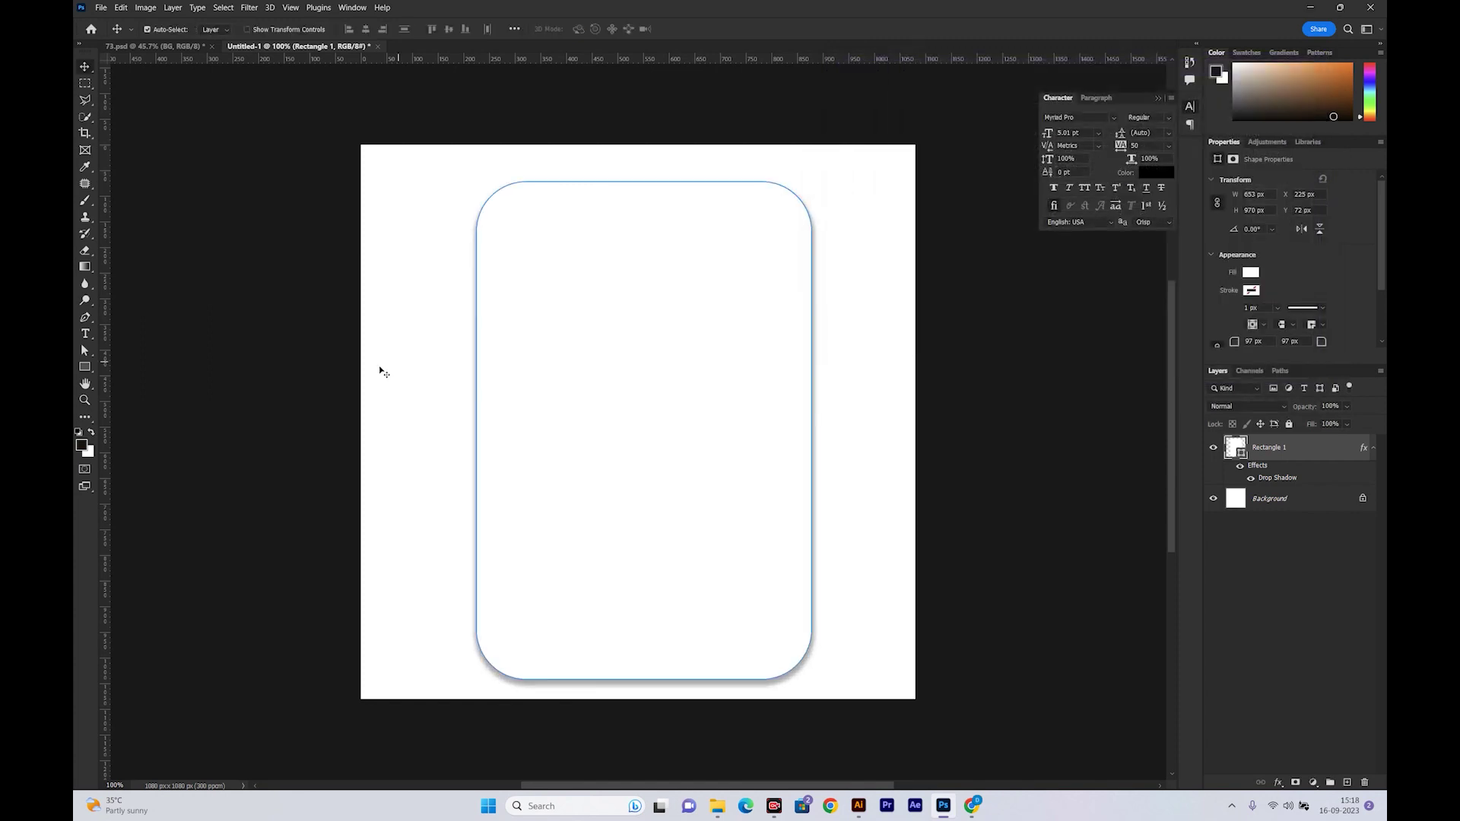
Draw a second rectangle, Rectangle 2, inside the card's upper area
{"action": "left_click", "coordinate": [922, 420]}
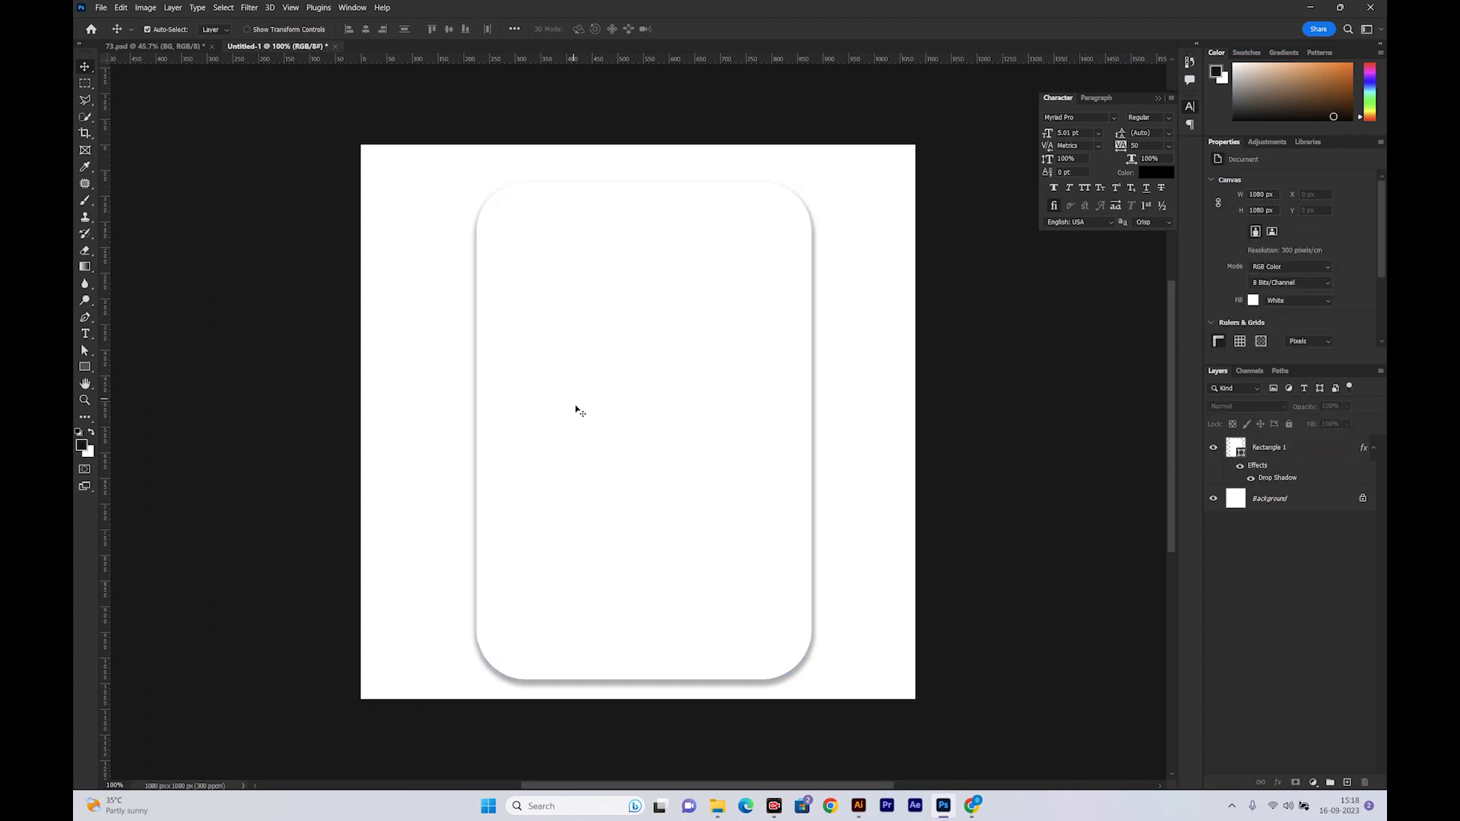
{"action": "left_click", "coordinate": [86, 84]}
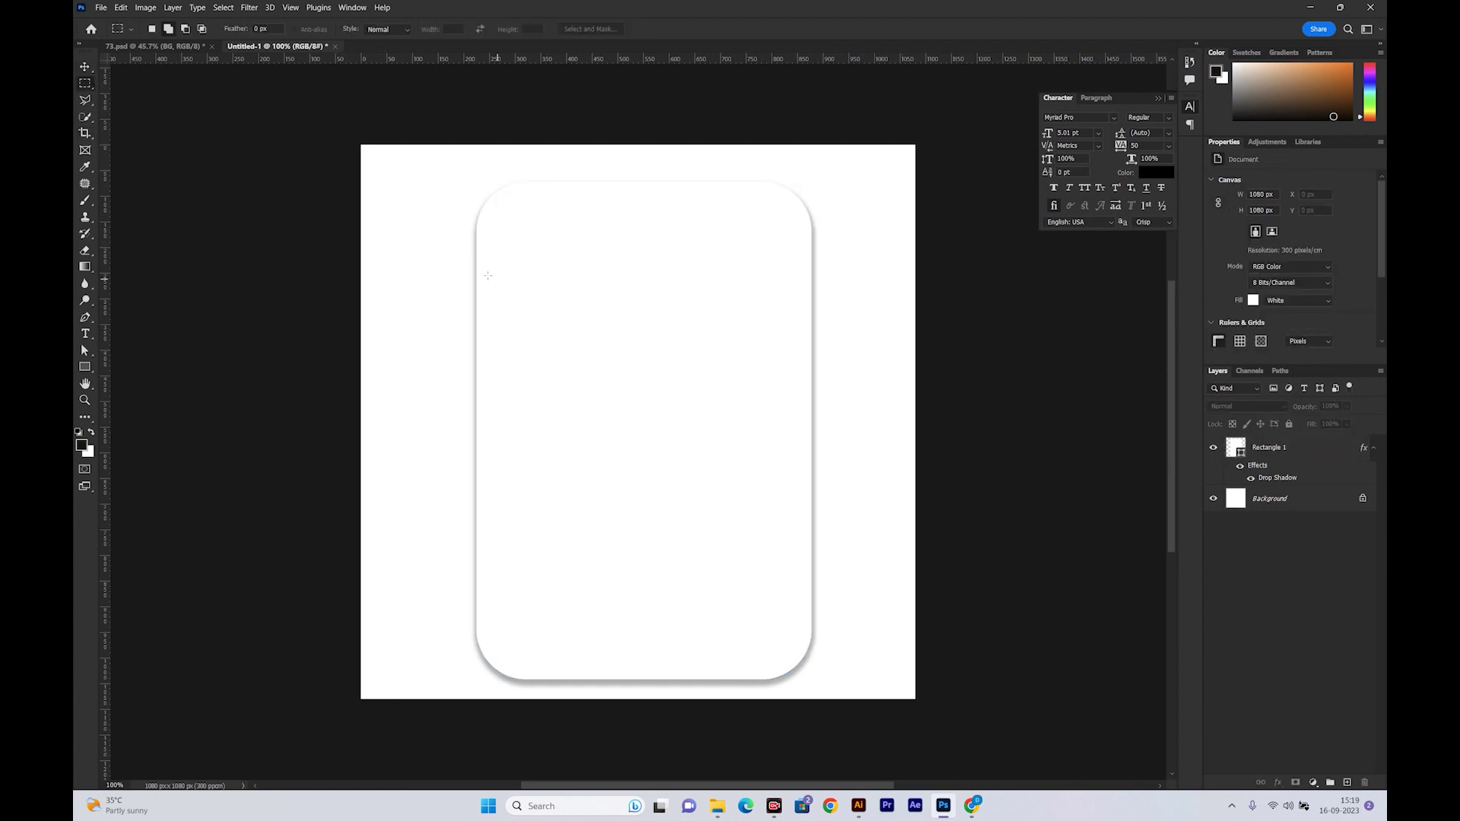
{"action": "left_click_drag", "start_coordinate": [480, 235], "coordinate": [804, 563]}
{"action": "left_click_drag", "start_coordinate": [804, 563], "coordinate": [805, 563]}
{"action": "left_click", "coordinate": [83, 366]}
{"action": "mouse_move", "coordinate": [392, 207]}
{"action": "left_mouse_down"}
{"action": "mouse_move", "coordinate": [729, 519]}
{"action": "mouse_move", "coordinate": [716, 528]}
{"action": "left_mouse_up"}
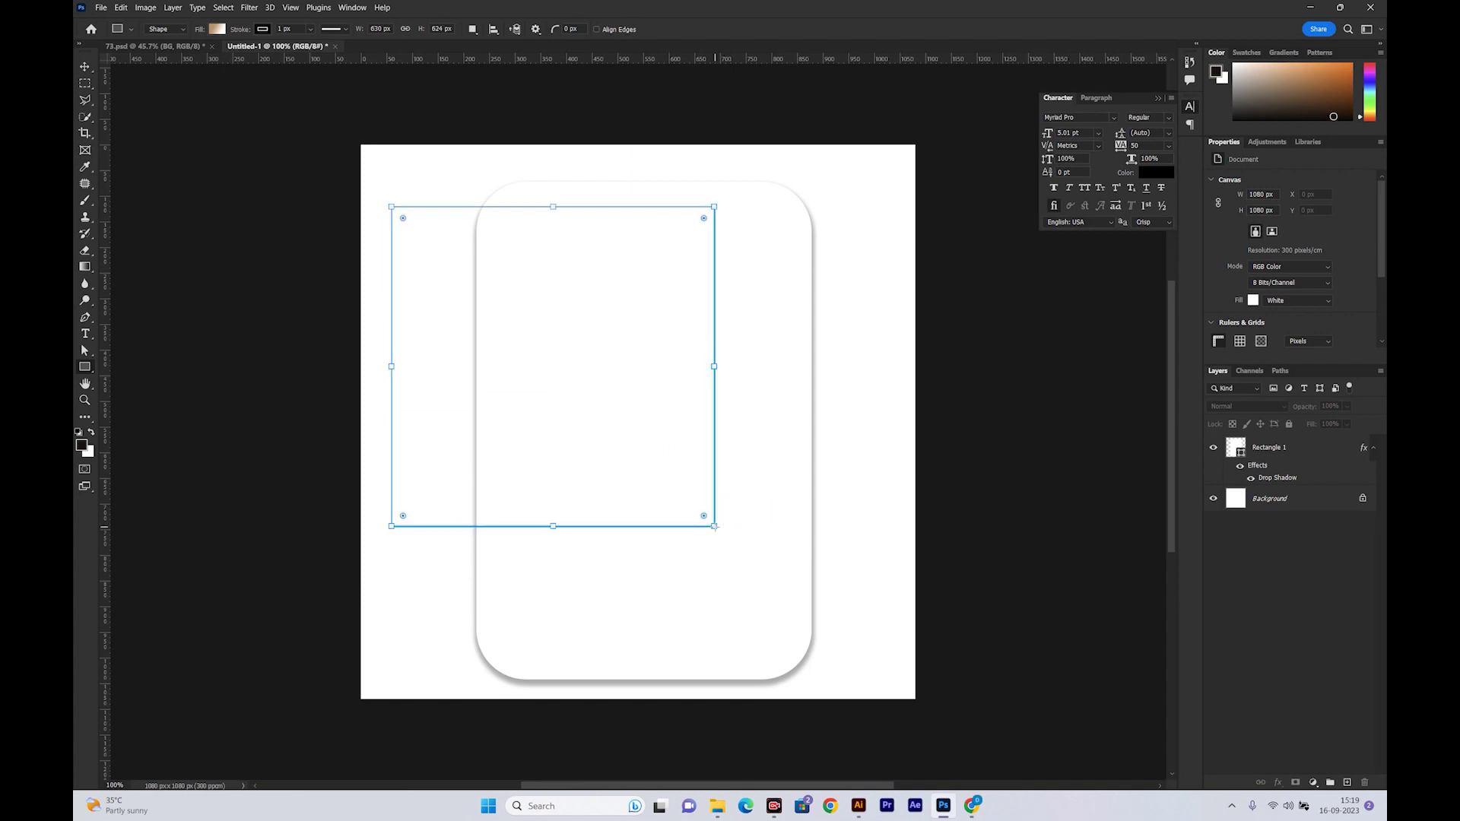
{"action": "left_click", "coordinate": [85, 66]}
{"action": "left_click_drag", "start_coordinate": [542, 371], "coordinate": [631, 394]}
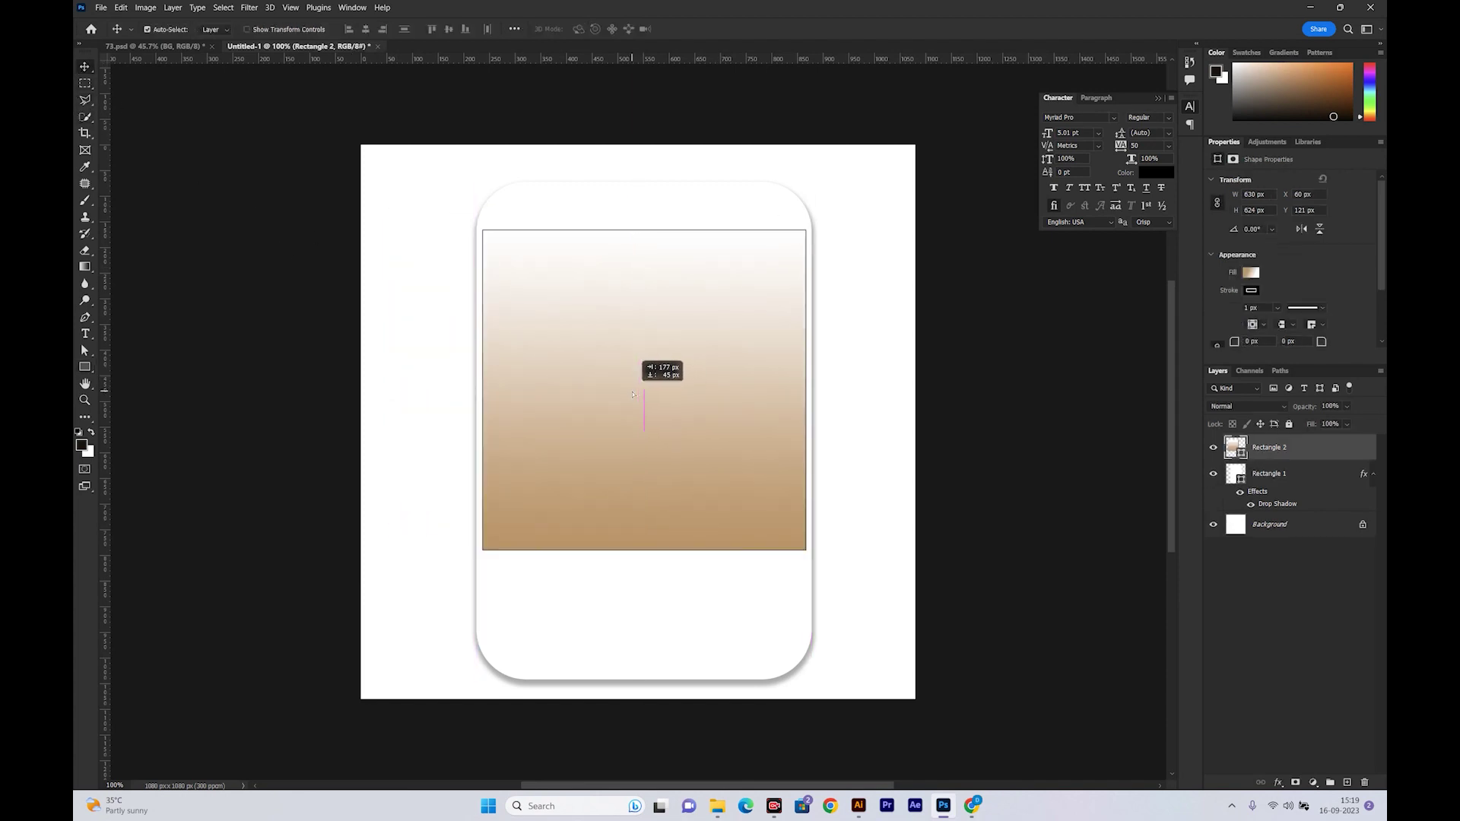
{"action": "left_click_drag", "start_coordinate": [633, 394], "coordinate": [633, 393]}
Change Rectangle 2's fill from a gradient to solid yellow
{"action": "left_click", "coordinate": [1252, 291]}
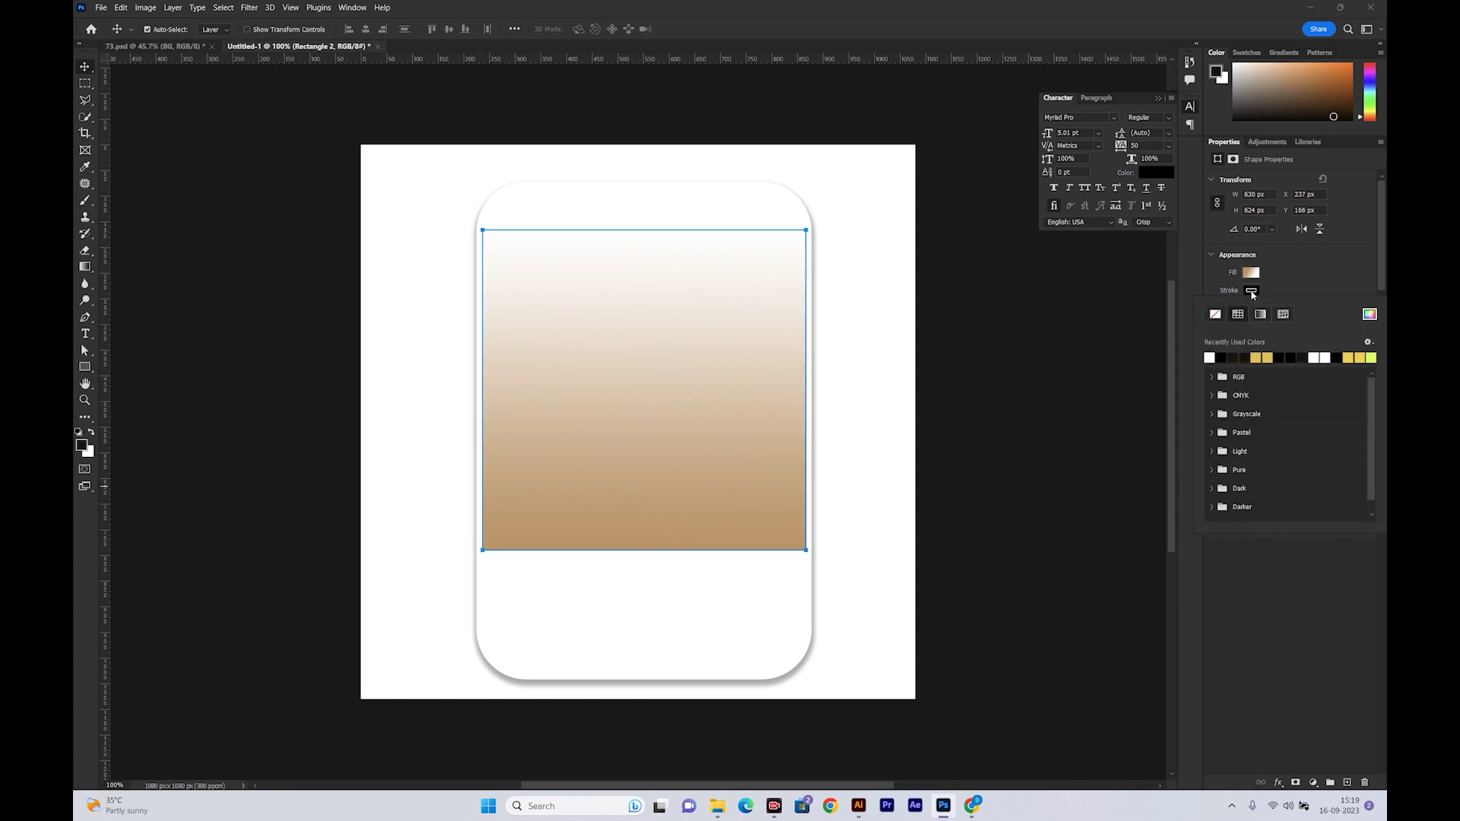
{"action": "left_click", "coordinate": [1251, 272]}
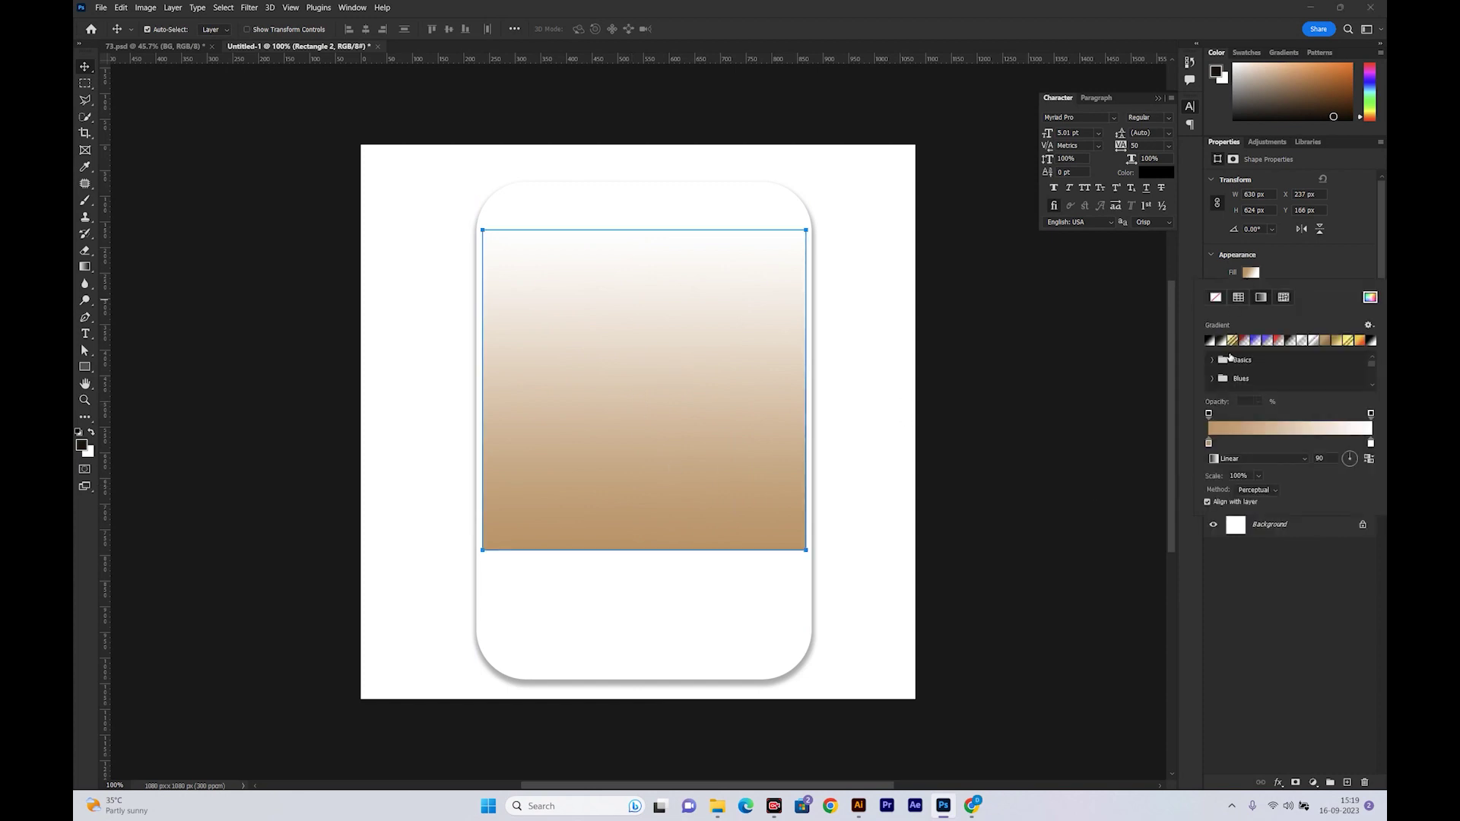
{"action": "left_click", "coordinate": [1243, 300]}
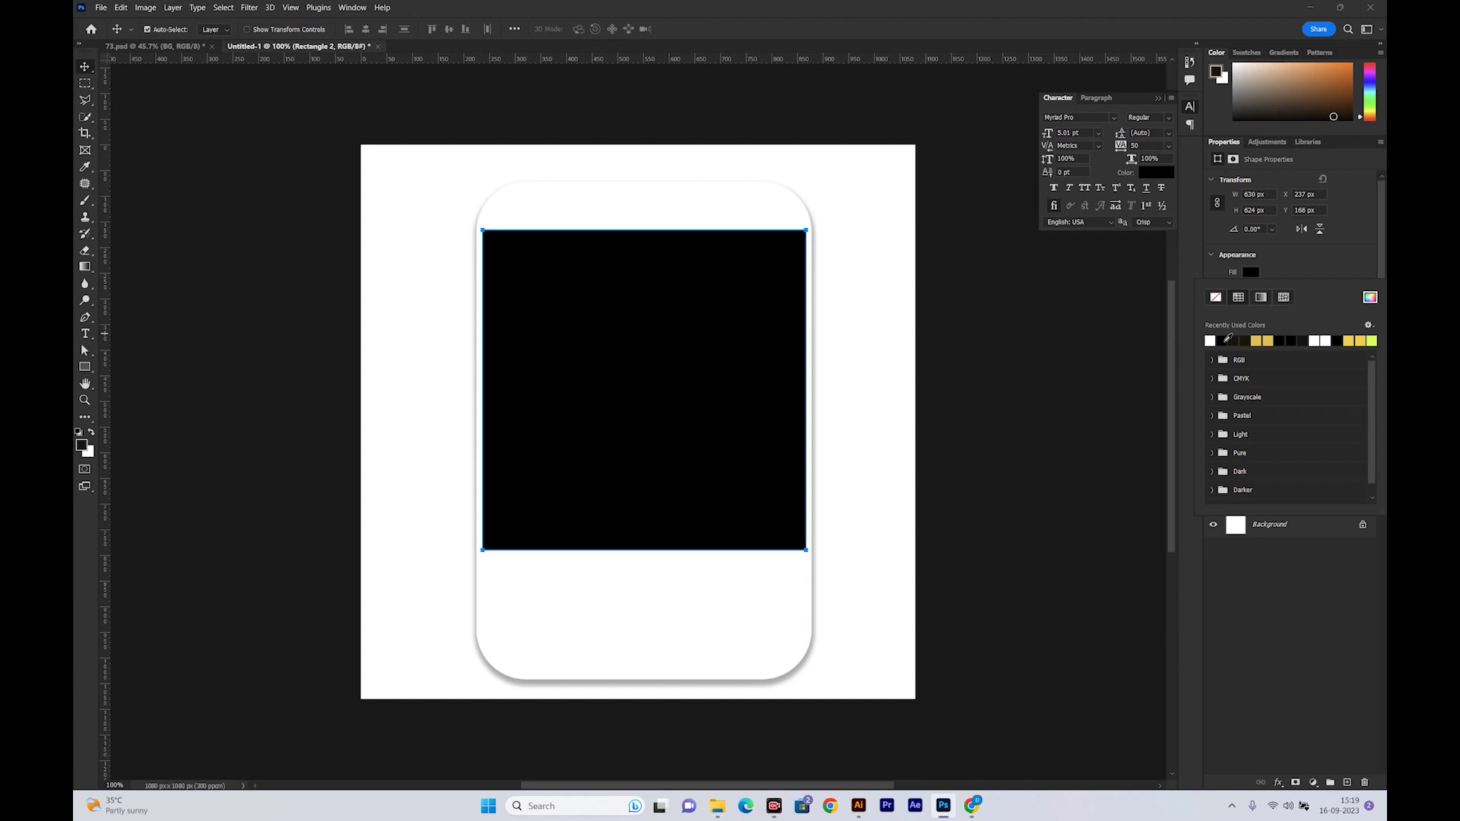
{"action": "left_click", "coordinate": [1268, 340]}
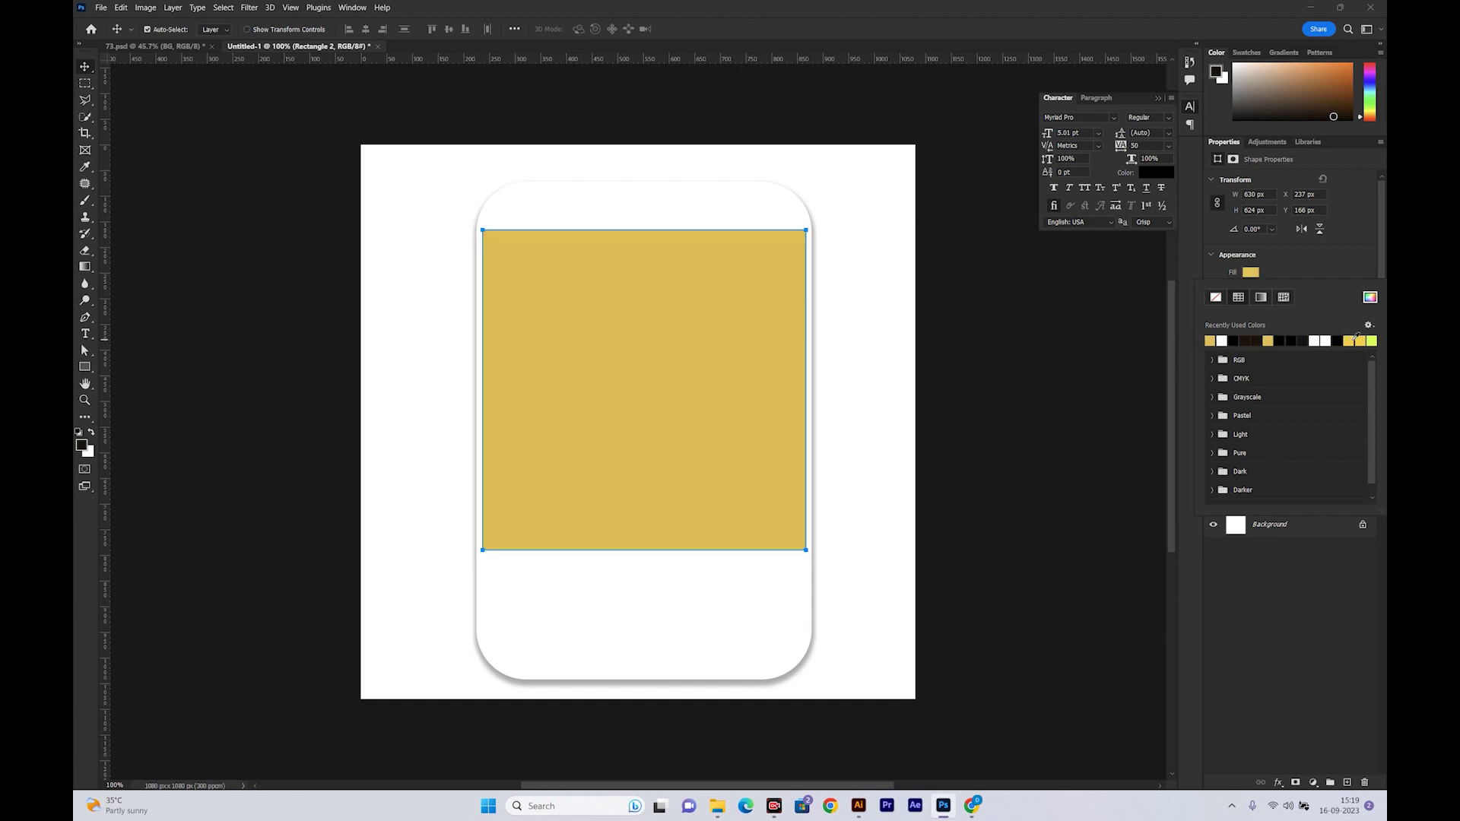
{"action": "key", "text": "Escape"}
{"action": "left_click", "coordinate": [759, 456]}
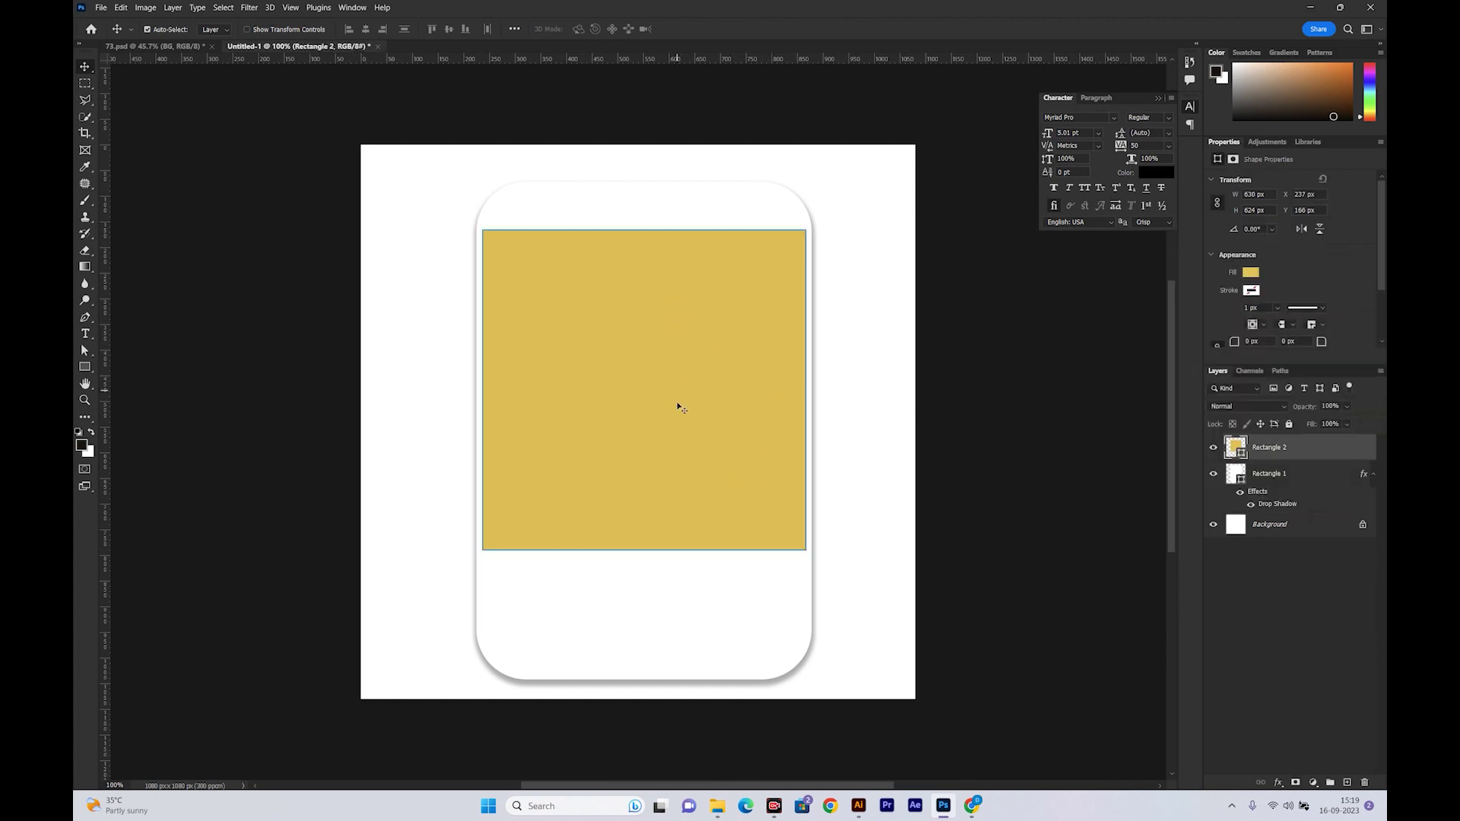
Move the yellow rectangle up about 51 px
{"action": "left_click_drag", "start_coordinate": [623, 332], "coordinate": [623, 333]}
{"action": "left_click", "coordinate": [832, 327]}
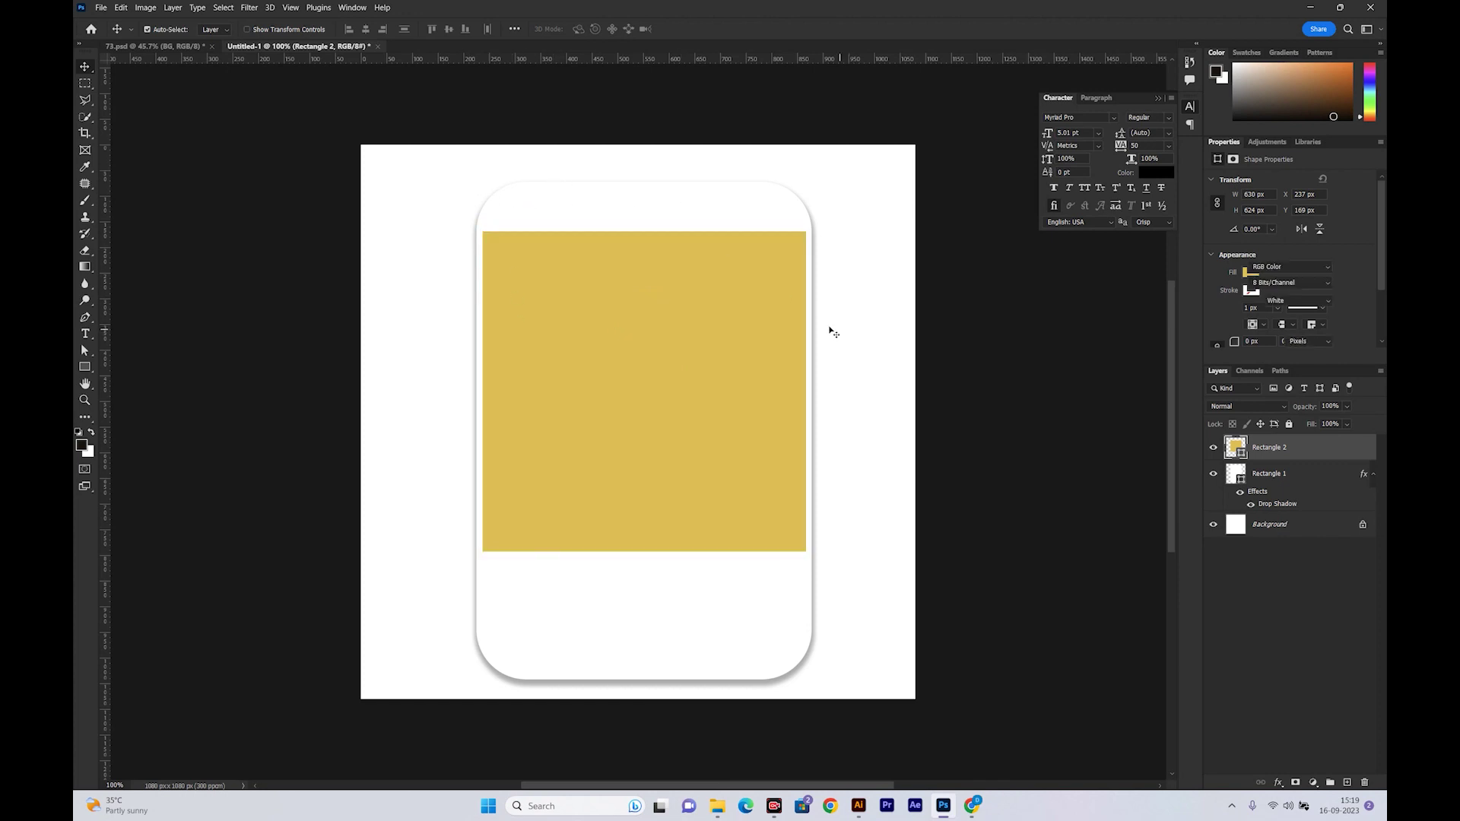
{"action": "mouse_move", "coordinate": [675, 278]}
{"action": "left_mouse_down"}
{"action": "mouse_move", "coordinate": [673, 252]}
{"action": "mouse_move", "coordinate": [675, 264]}
{"action": "left_mouse_up"}
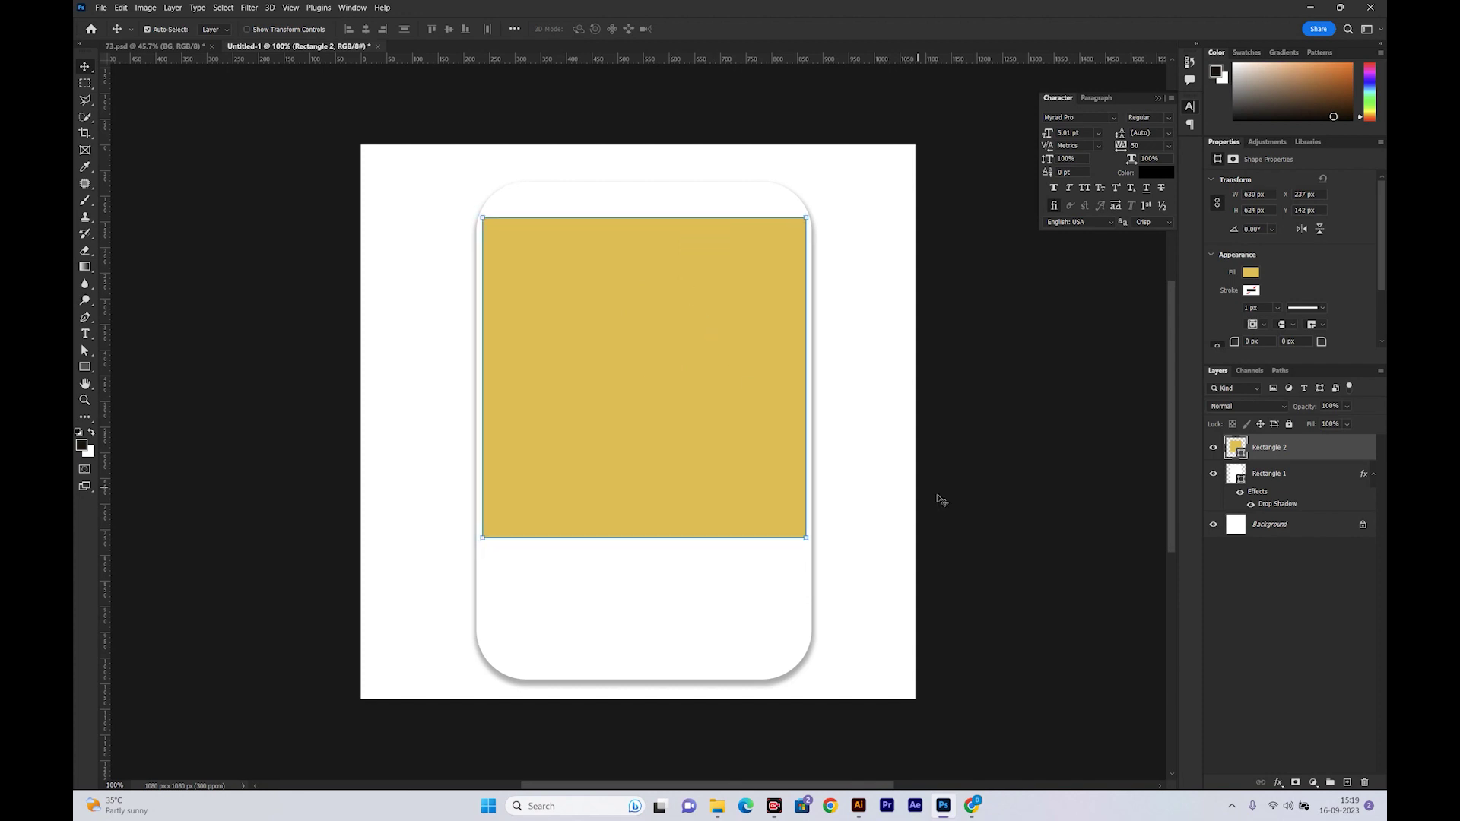
{"action": "left_click", "coordinate": [936, 523]}
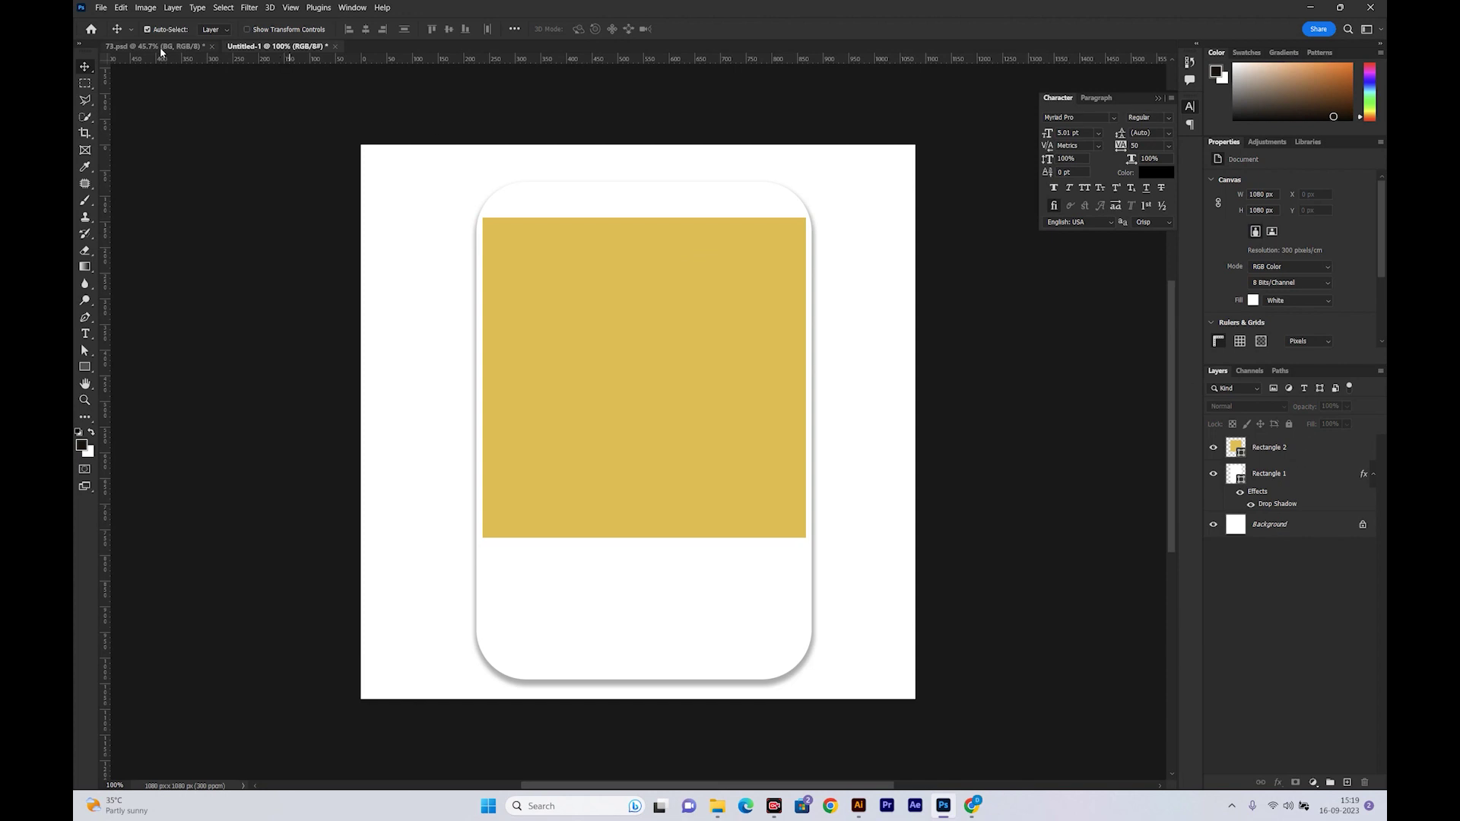
{"action": "left_click", "coordinate": [701, 462]}
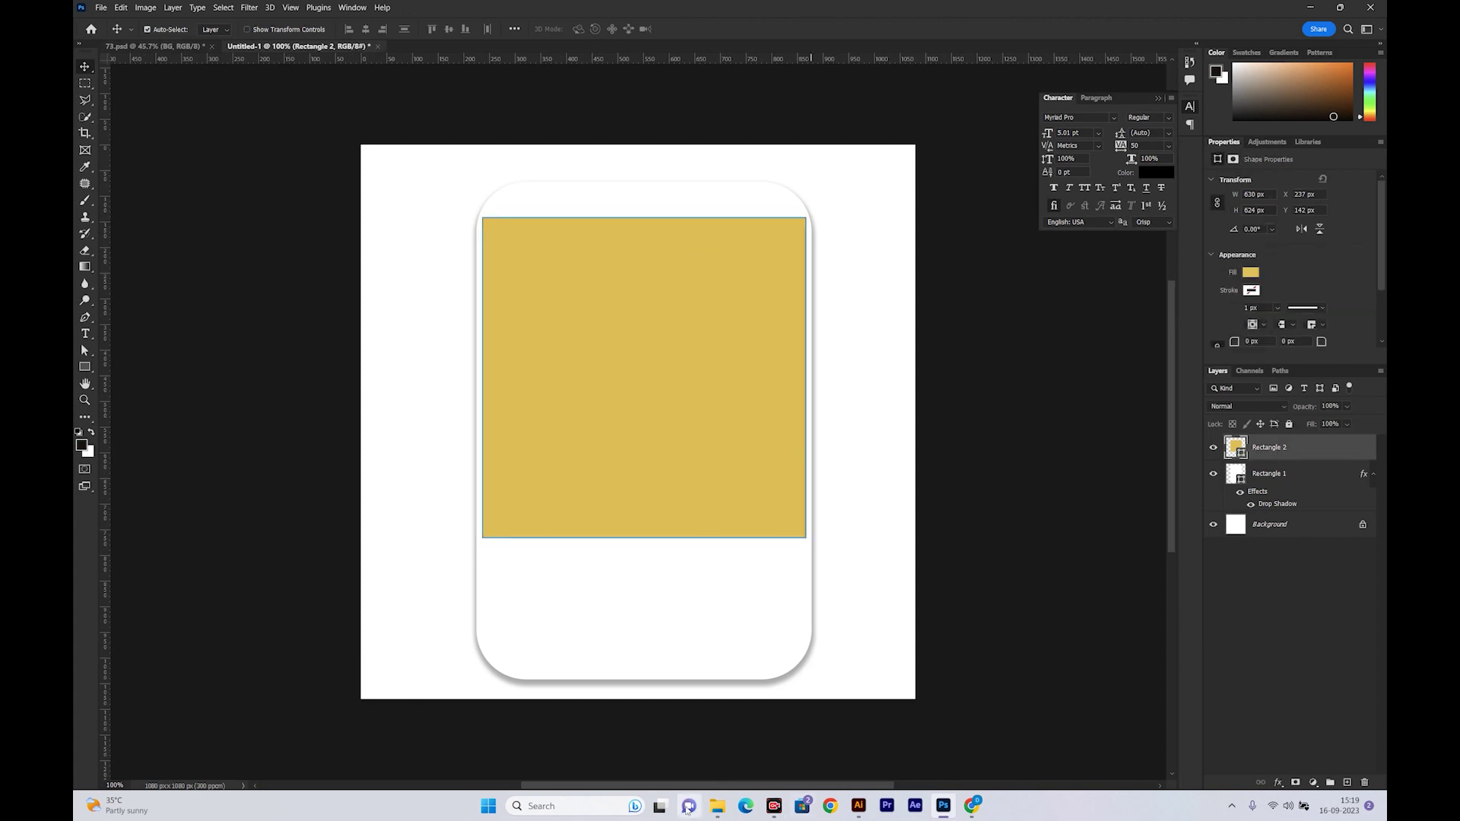
Drag the straw-hat woman photo from File Explorer onto the Photoshop canvas and place it
{"action": "mouse_move", "coordinate": [716, 806]}
{"action": "left_click", "coordinate": [578, 737]}
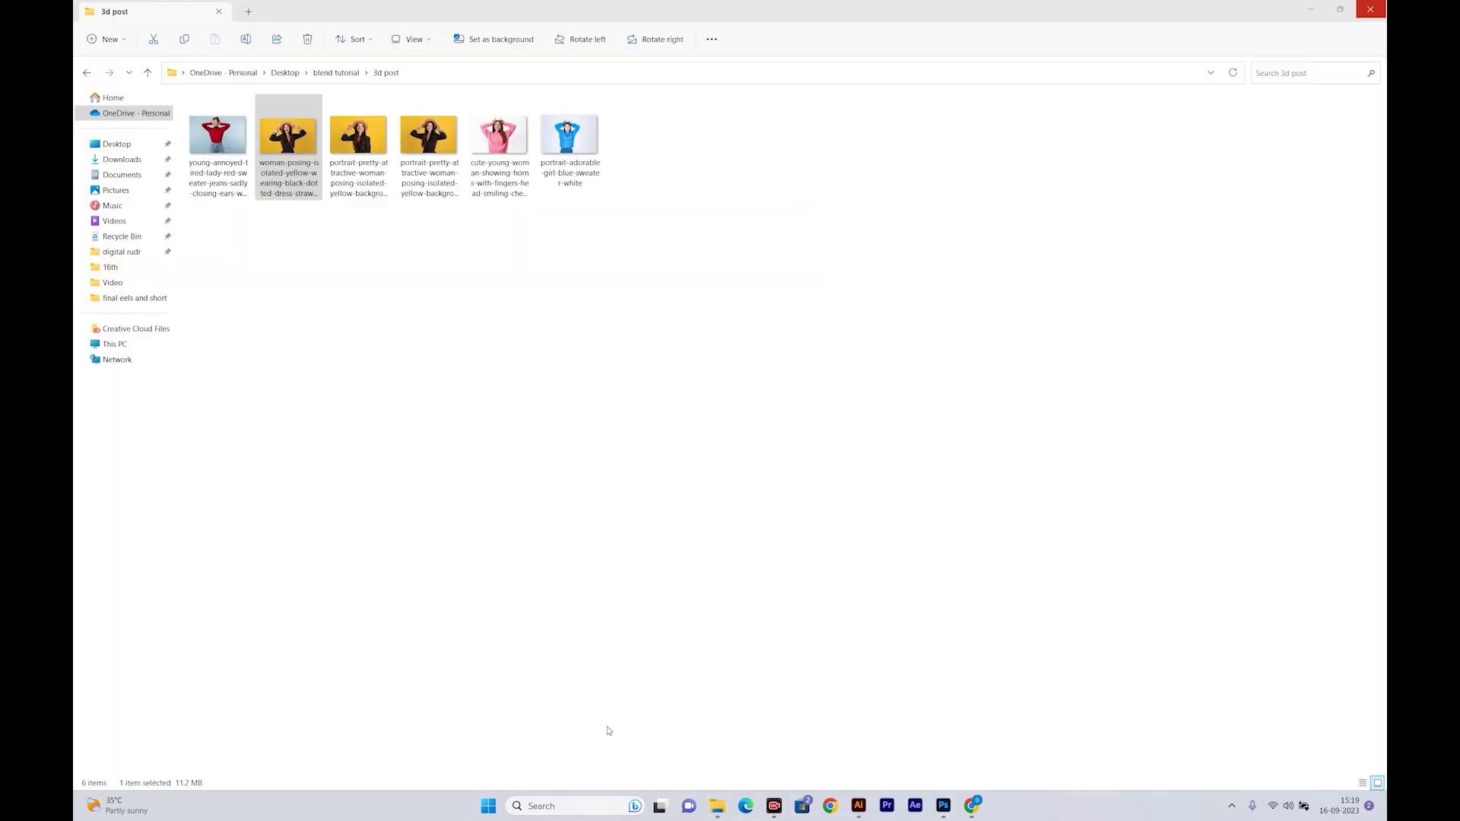
{"action": "mouse_move", "coordinate": [289, 140]}
{"action": "left_mouse_down"}
{"action": "mouse_move", "coordinate": [431, 396]}
{"action": "mouse_move", "coordinate": [724, 425]}
{"action": "left_mouse_up"}
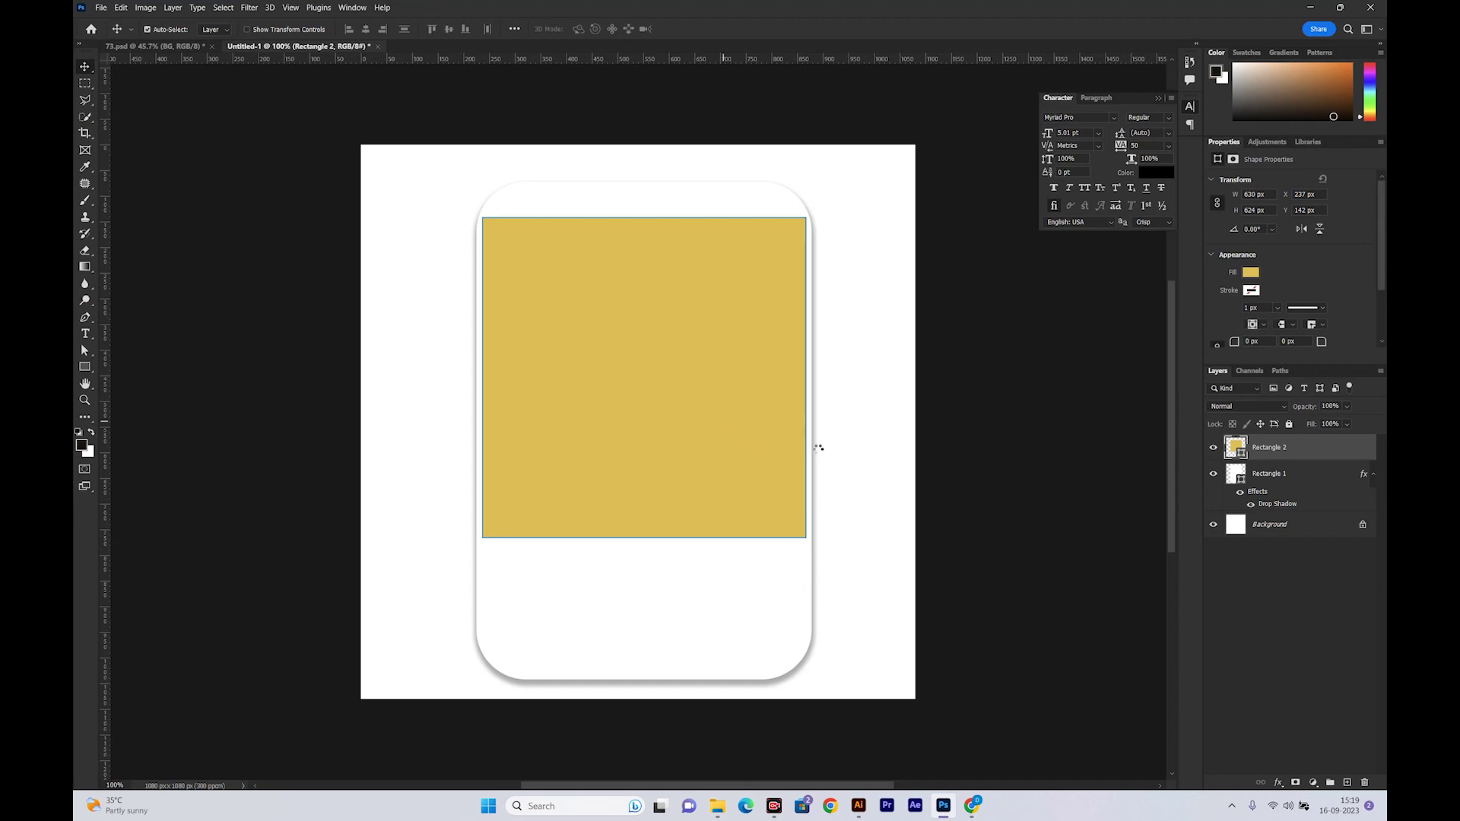
{"action": "key", "text": "Return"}
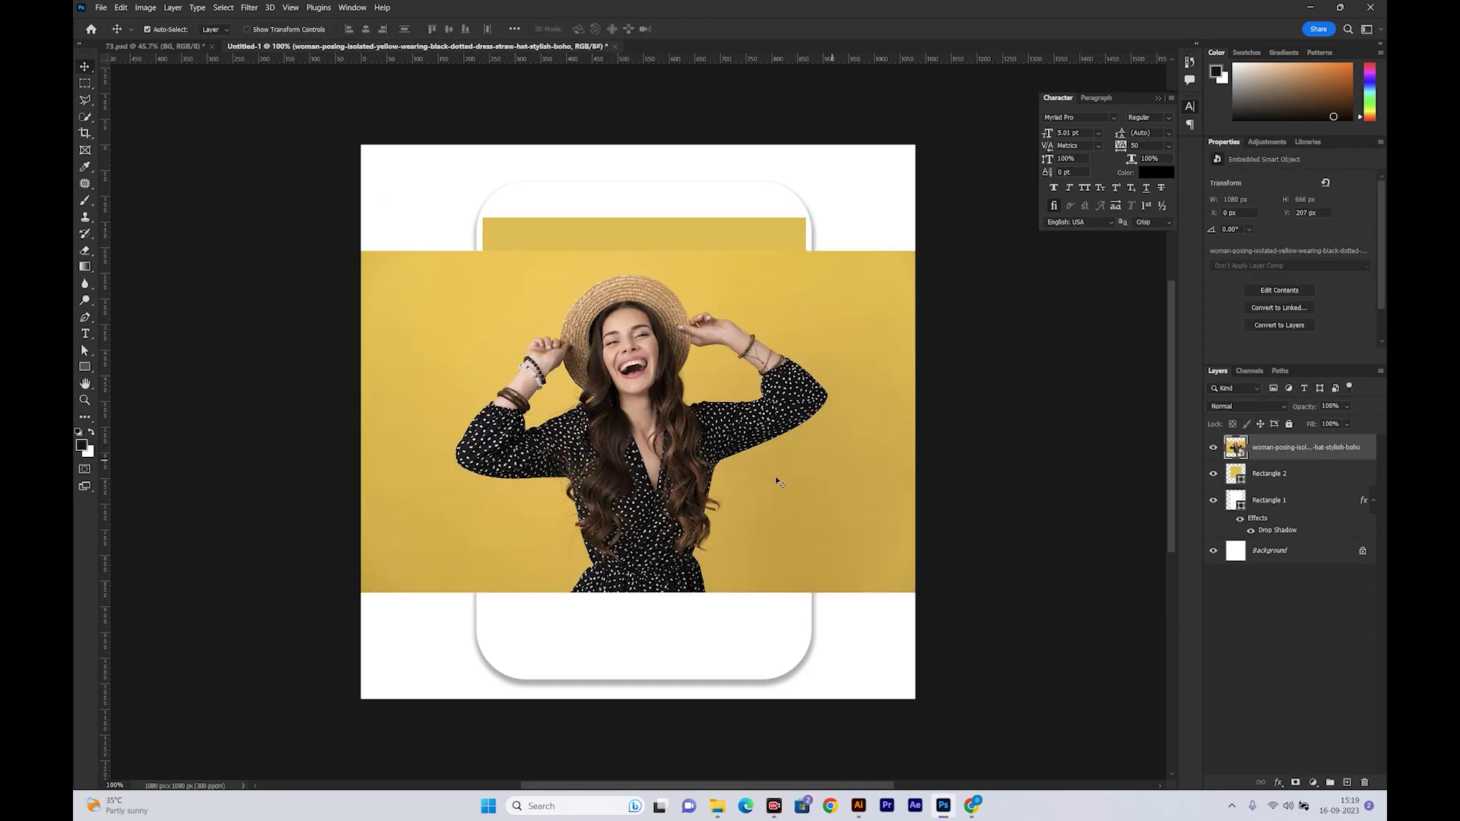
Select the woman with Select Subject and copy her onto her own layer
{"action": "left_click", "coordinate": [85, 119]}
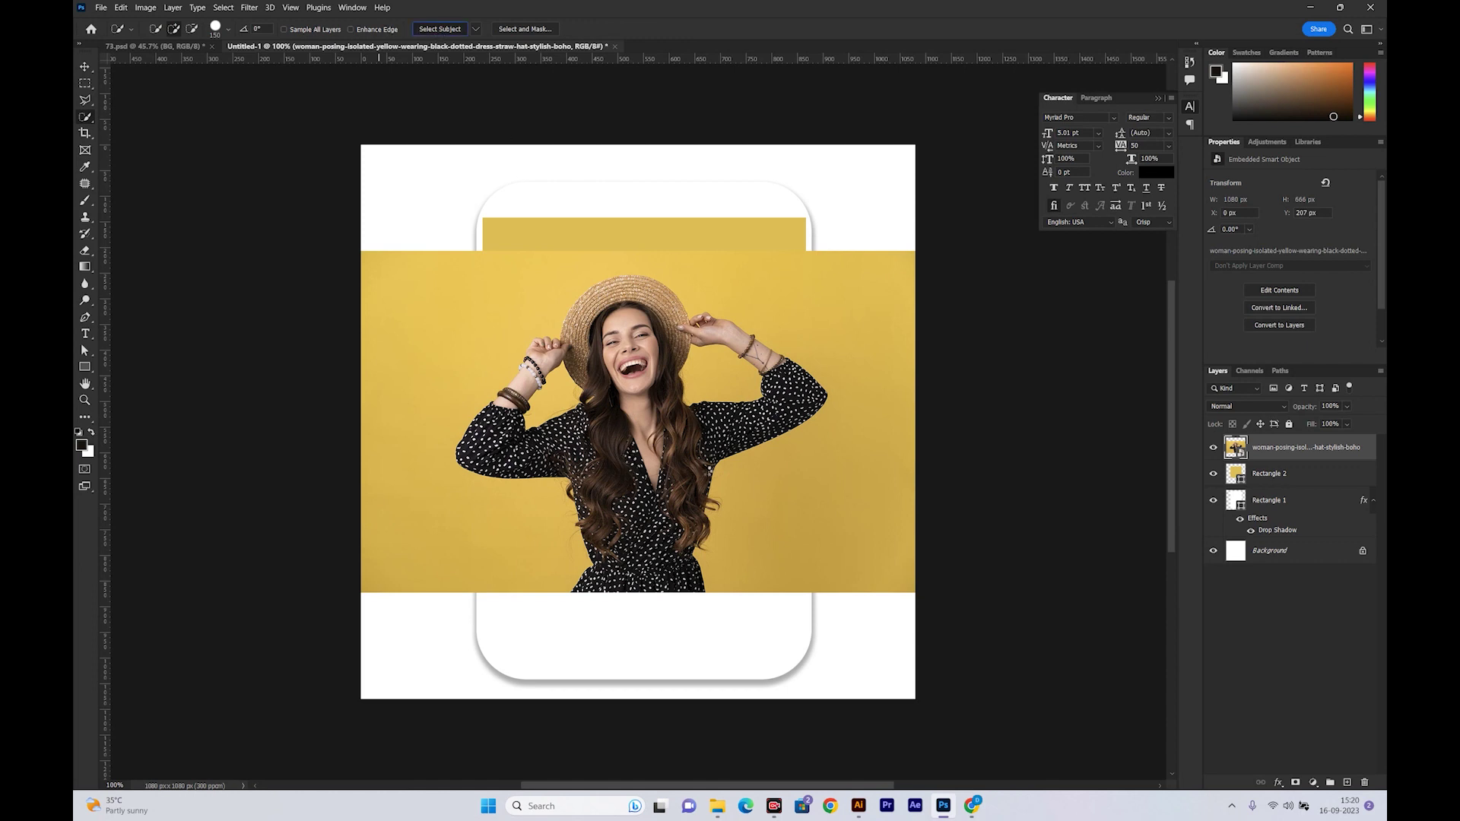
{"action": "left_click", "coordinate": [708, 471]}
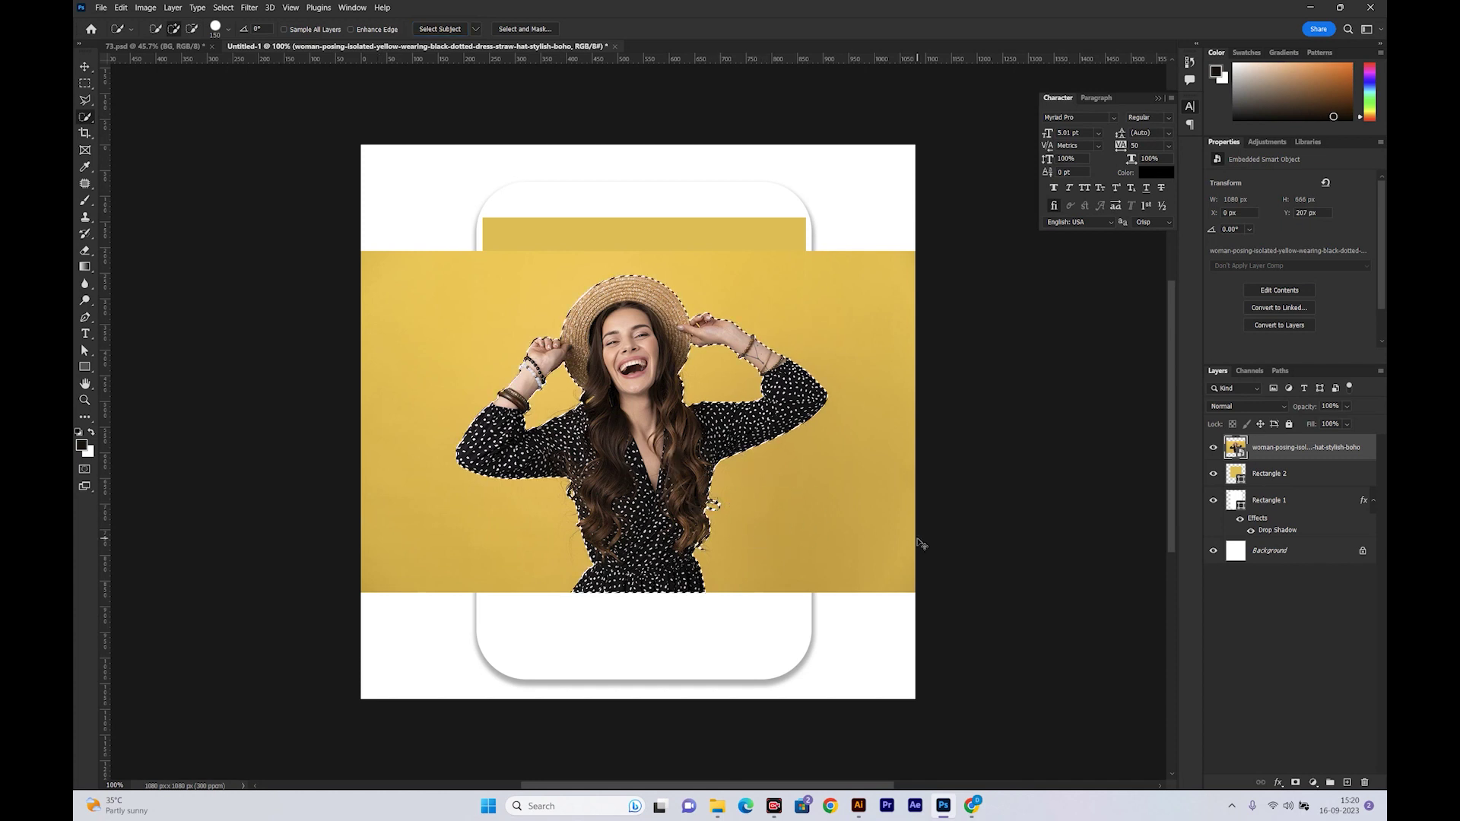
{"action": "key", "text": "ctrl+j"}
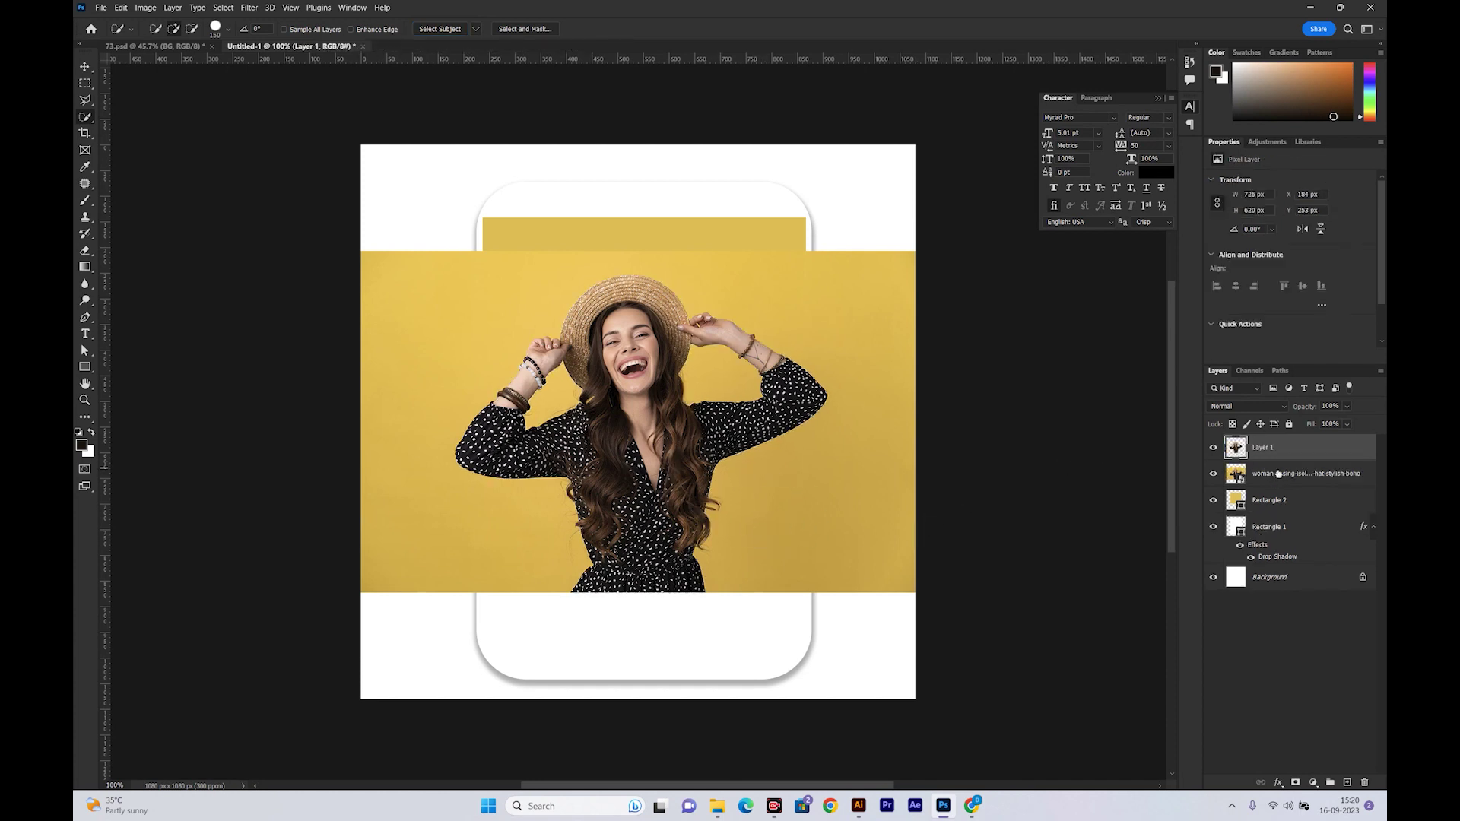
Enlarge both photo layers to about 131% and move them toward the canvas top
{"action": "left_click", "coordinate": [1279, 473], "text": "ctrl"}
{"action": "key", "text": "ctrl+t"}
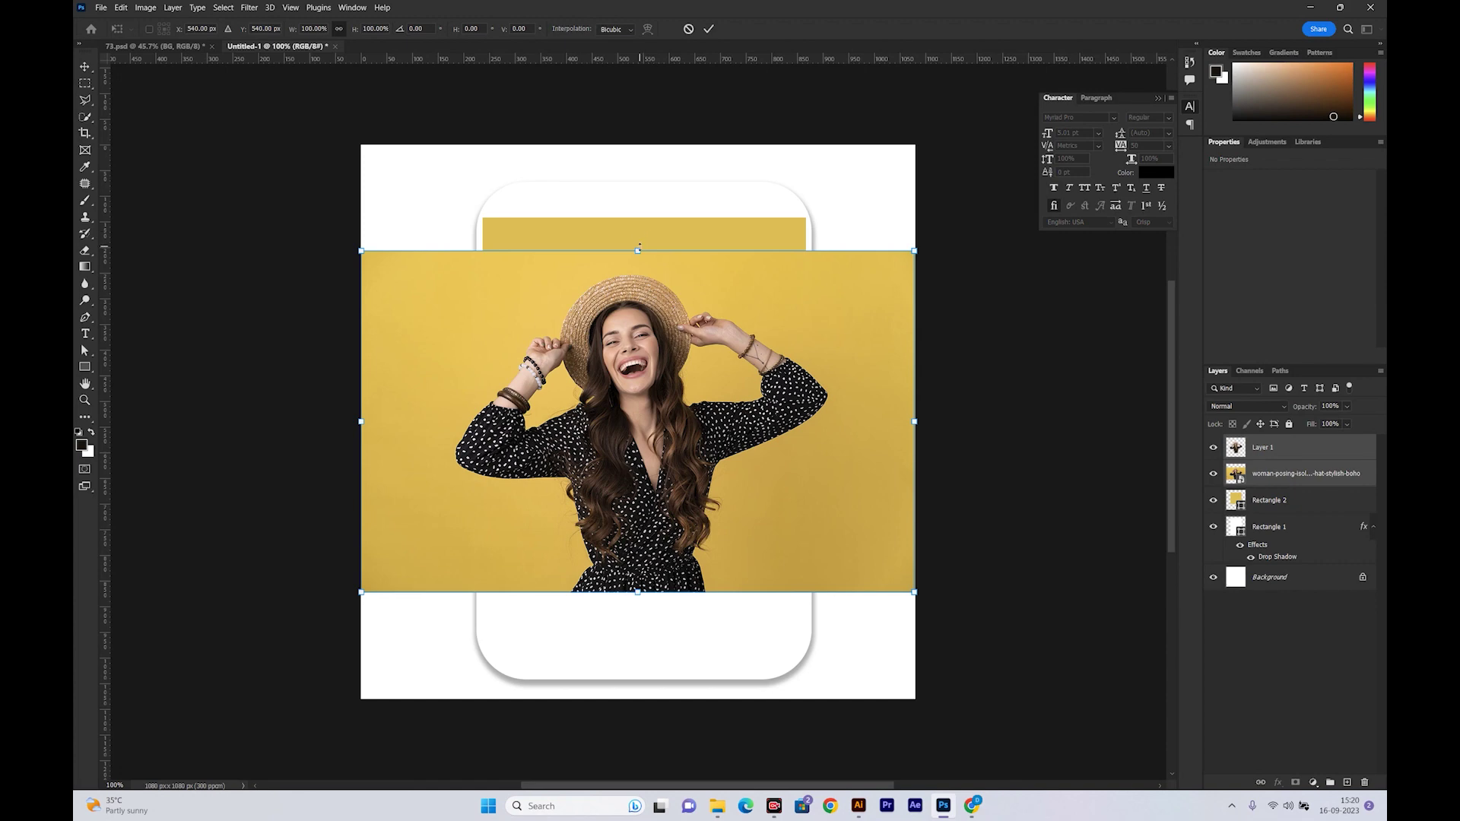
{"action": "left_click_drag", "start_coordinate": [638, 249], "coordinate": [637, 144]}
{"action": "left_click_drag", "start_coordinate": [663, 297], "coordinate": [664, 249]}
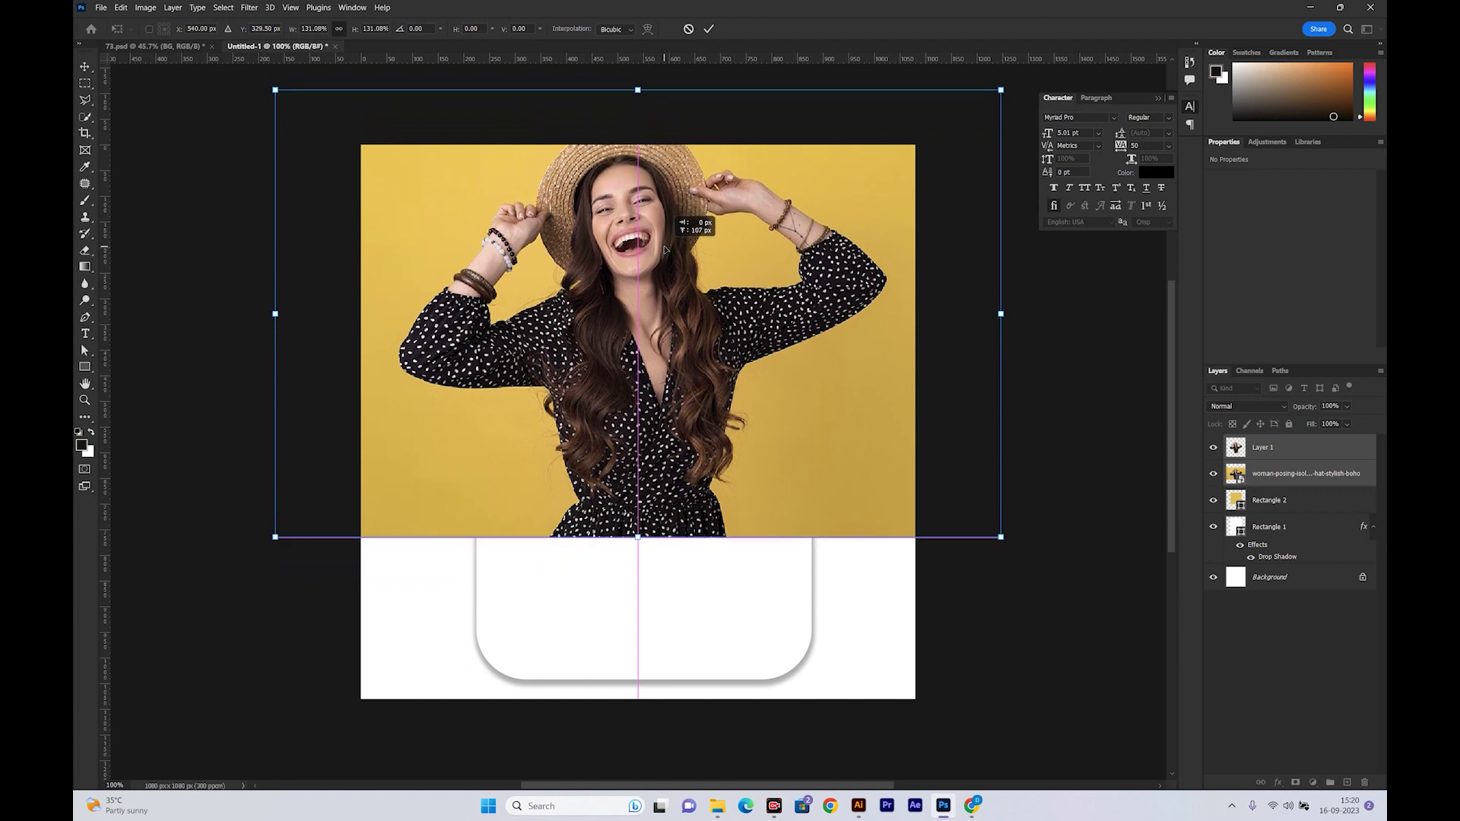
{"action": "key", "text": "Return"}
{"action": "key", "text": "w"}
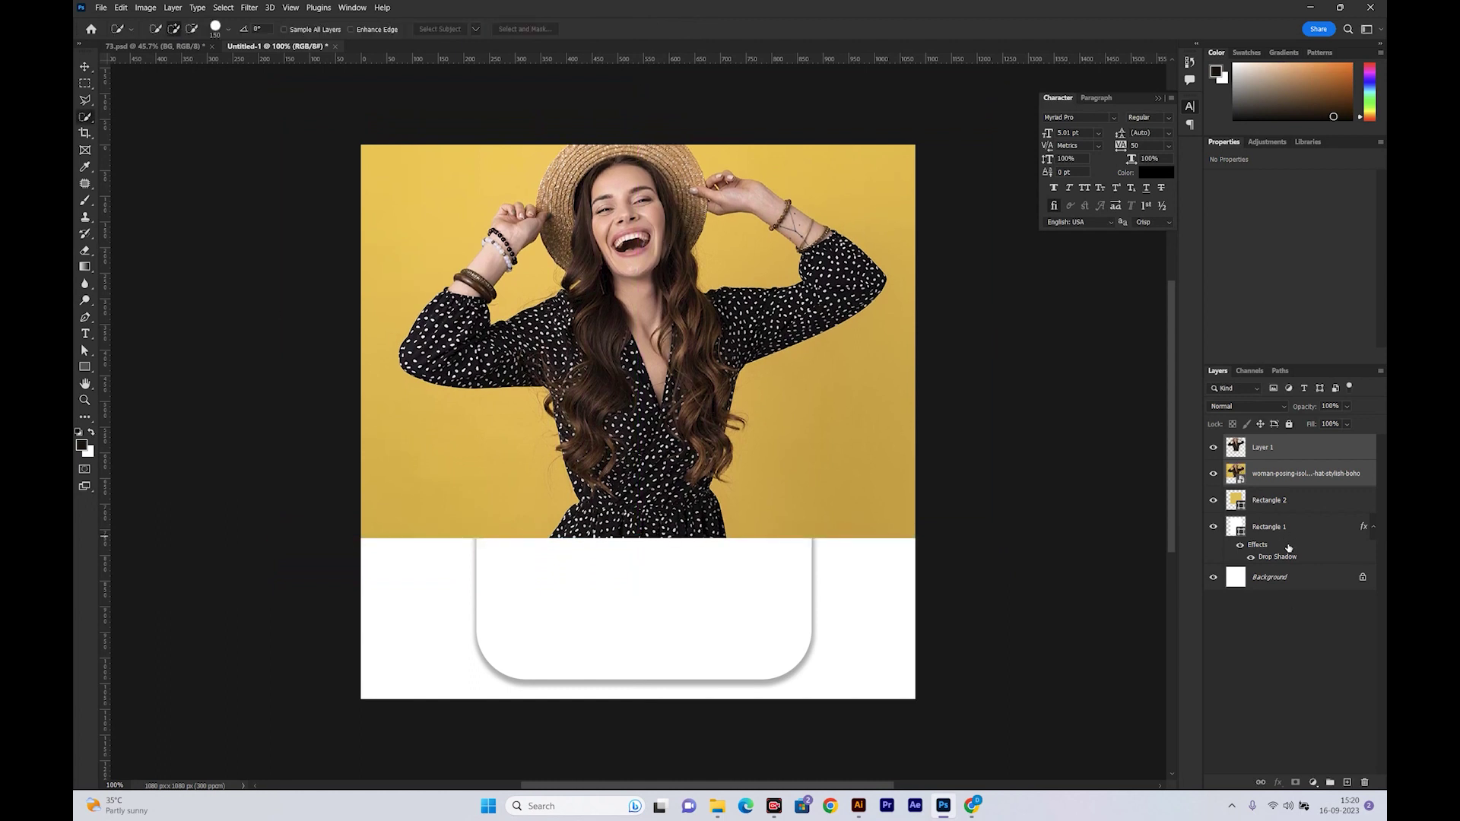
{"action": "left_click", "coordinate": [1288, 548], "text": "shift"}
{"action": "key", "text": "ctrl+t"}
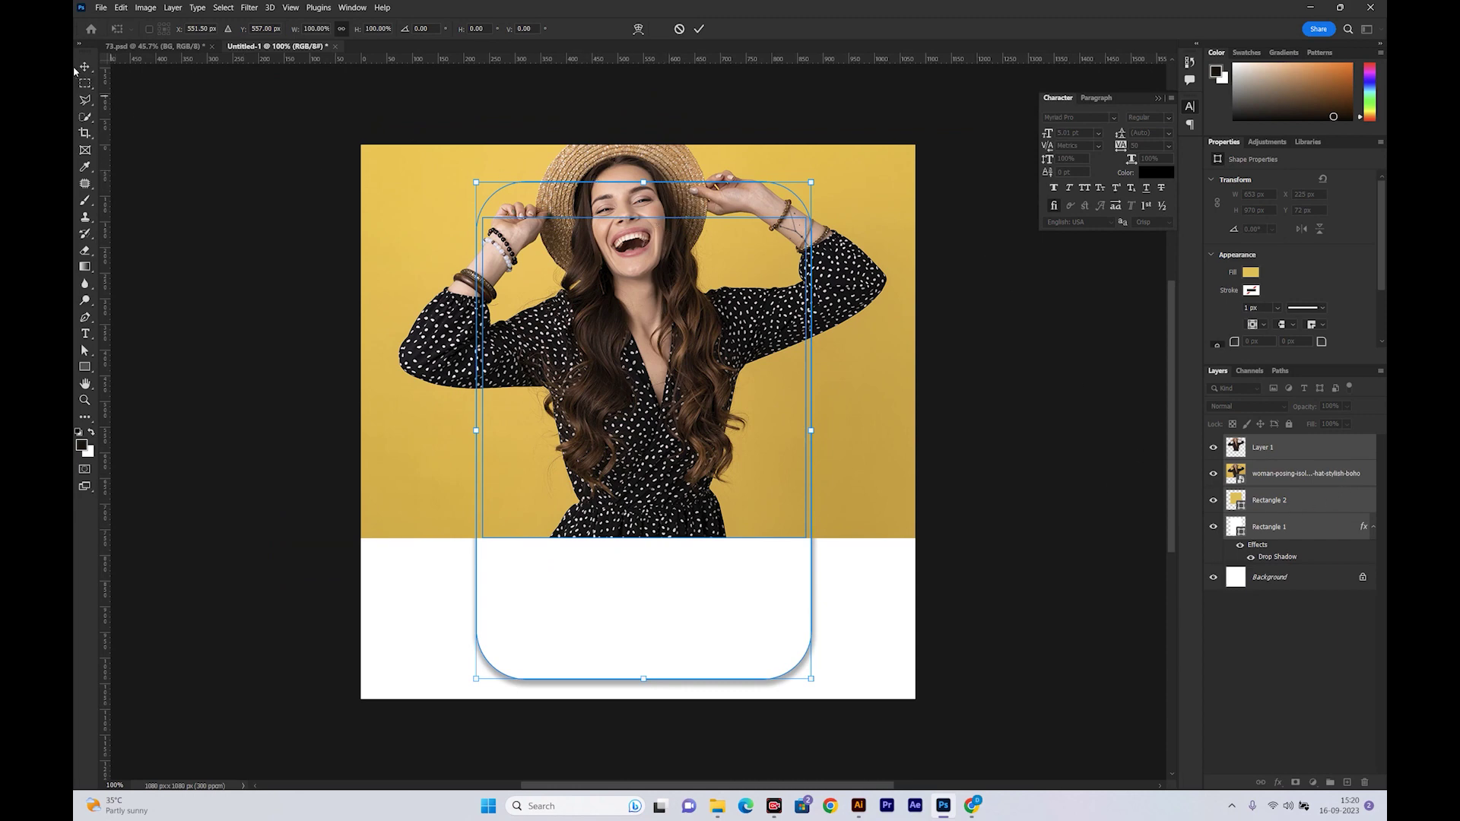
Shrink the card and its stacked layers proportionally to about 89%, roughly 579 px wide
{"action": "key", "text": "Return"}
{"action": "key", "text": "ctrl+minus"}
{"action": "key", "text": "ctrl+t"}
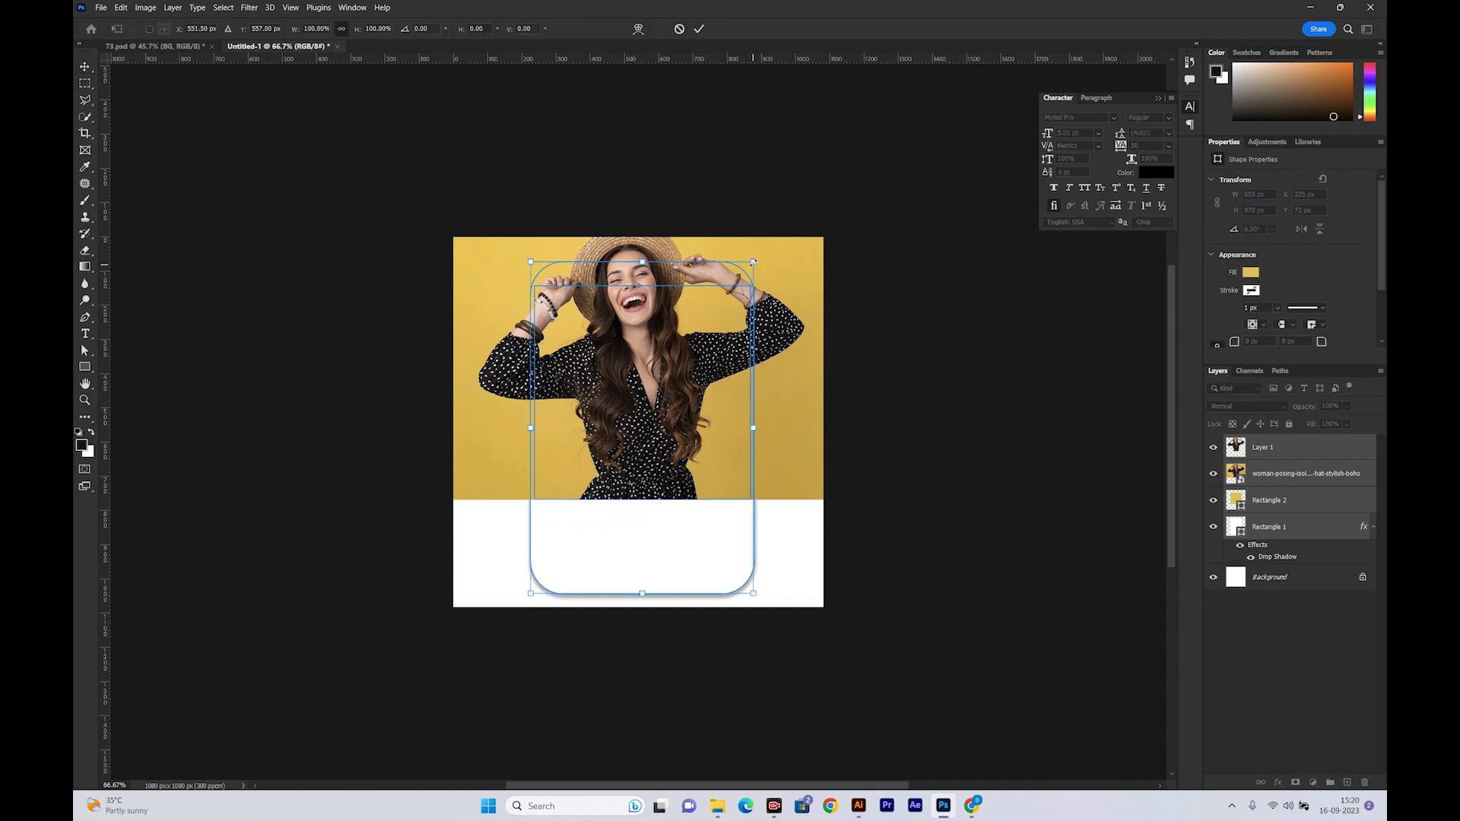
{"action": "key", "text": "Return"}
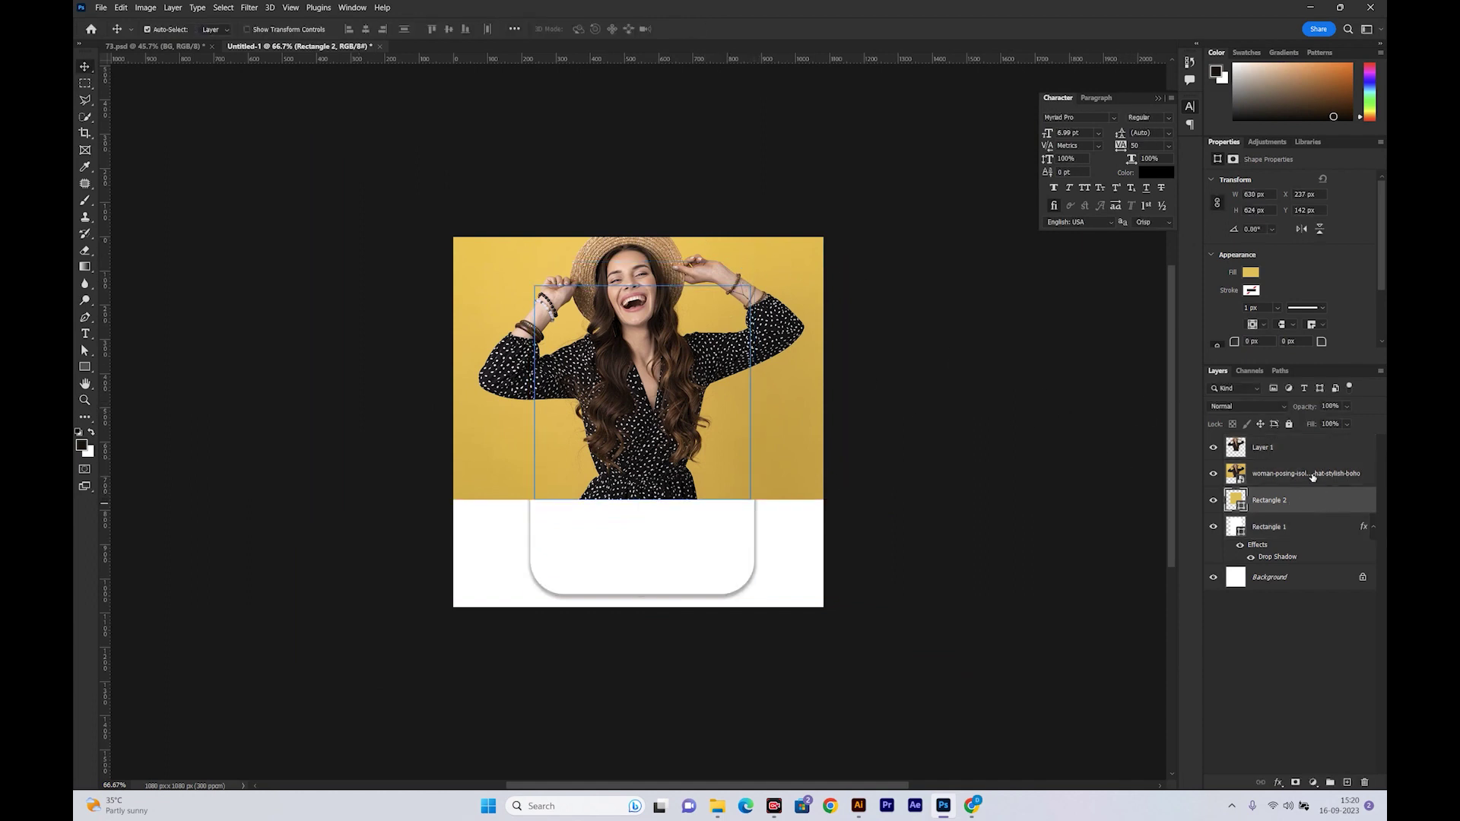
{"action": "left_click", "coordinate": [1293, 473]}
{"action": "left_click", "coordinate": [1291, 446], "text": "shift"}
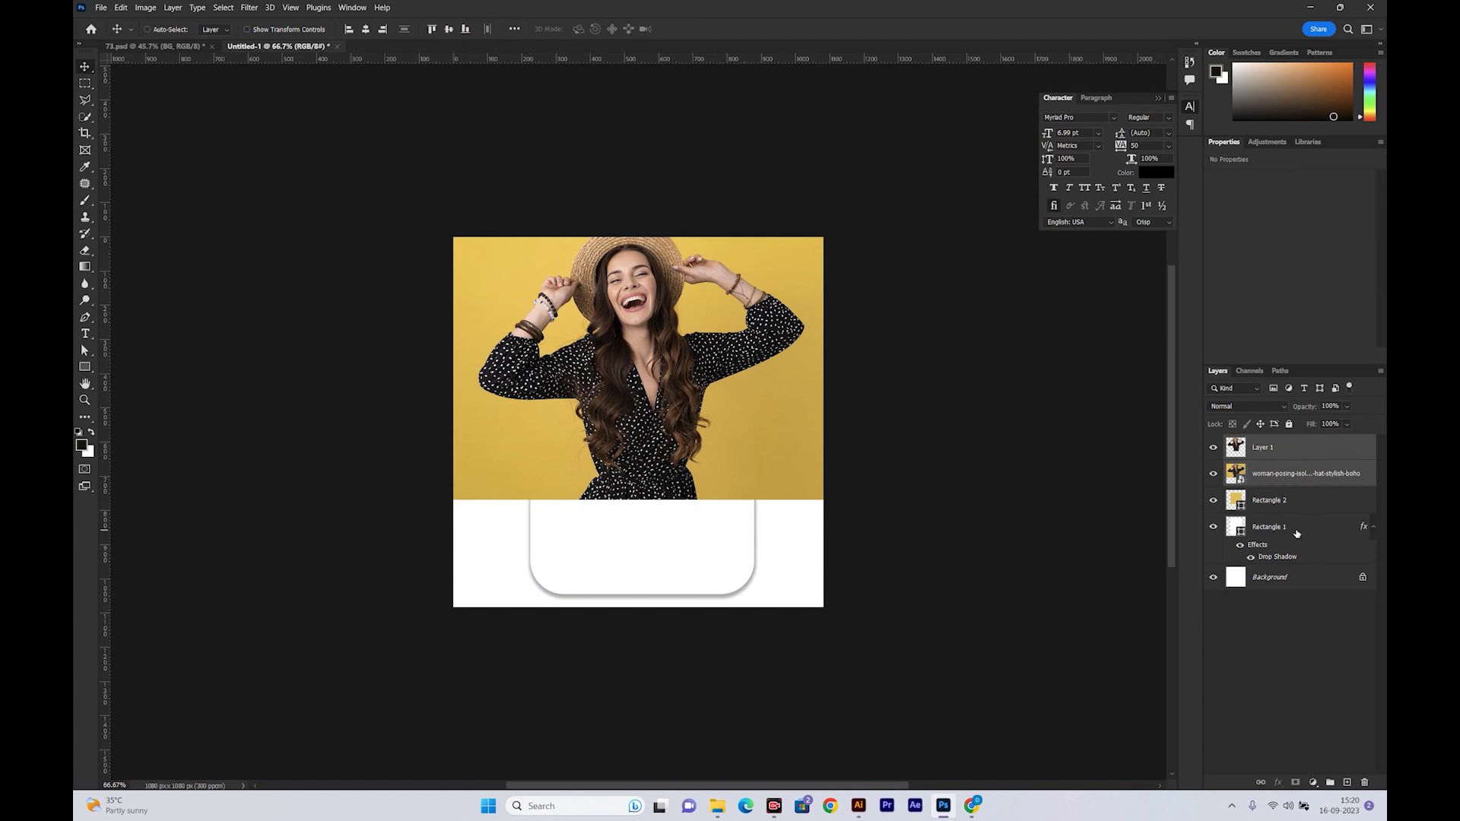
{"action": "left_click", "coordinate": [1302, 536], "text": "shift"}
{"action": "key", "text": "ctrl+t"}
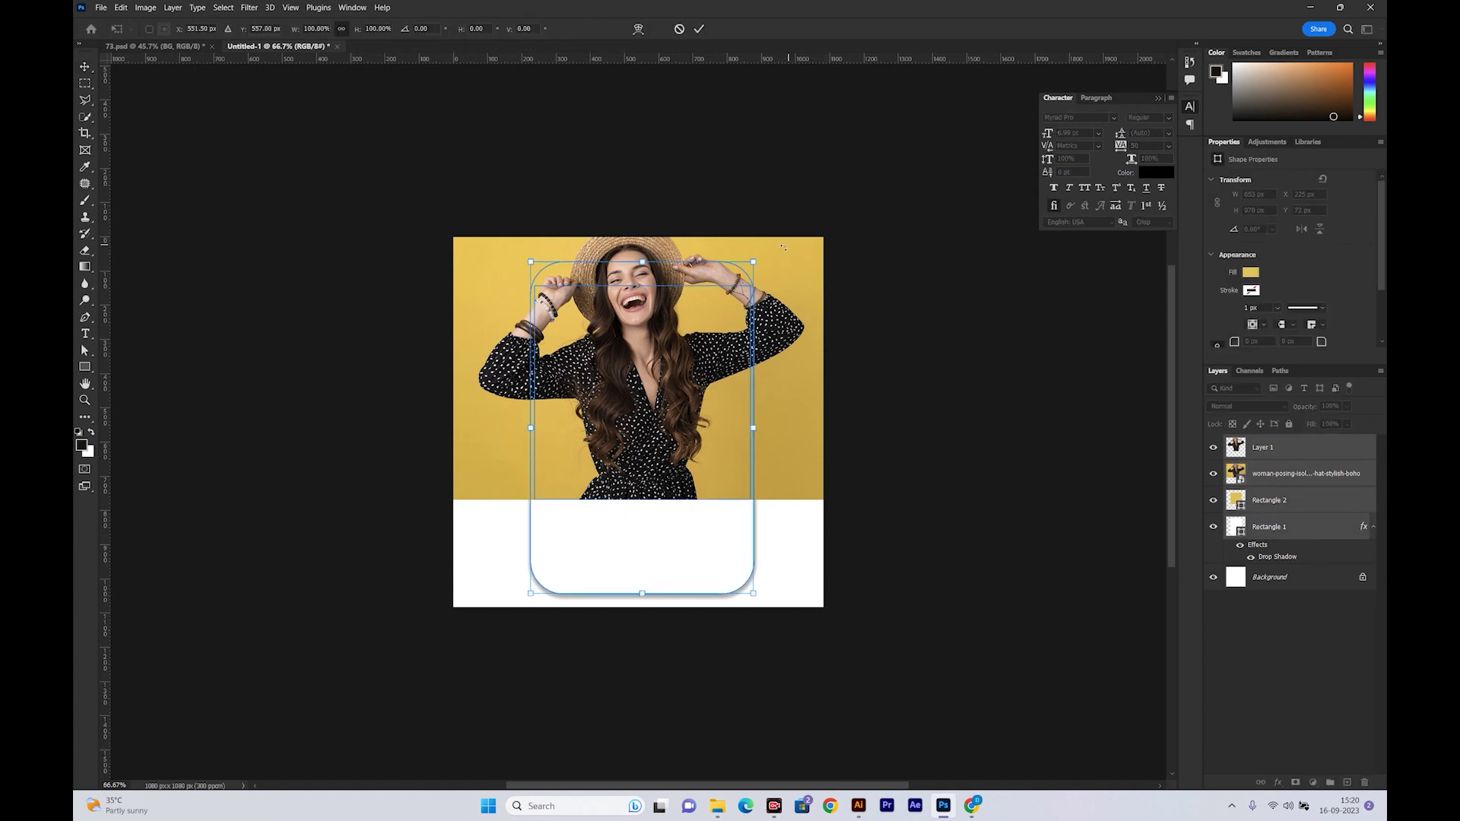
{"action": "left_click_drag", "start_coordinate": [754, 260], "coordinate": [728, 300]}
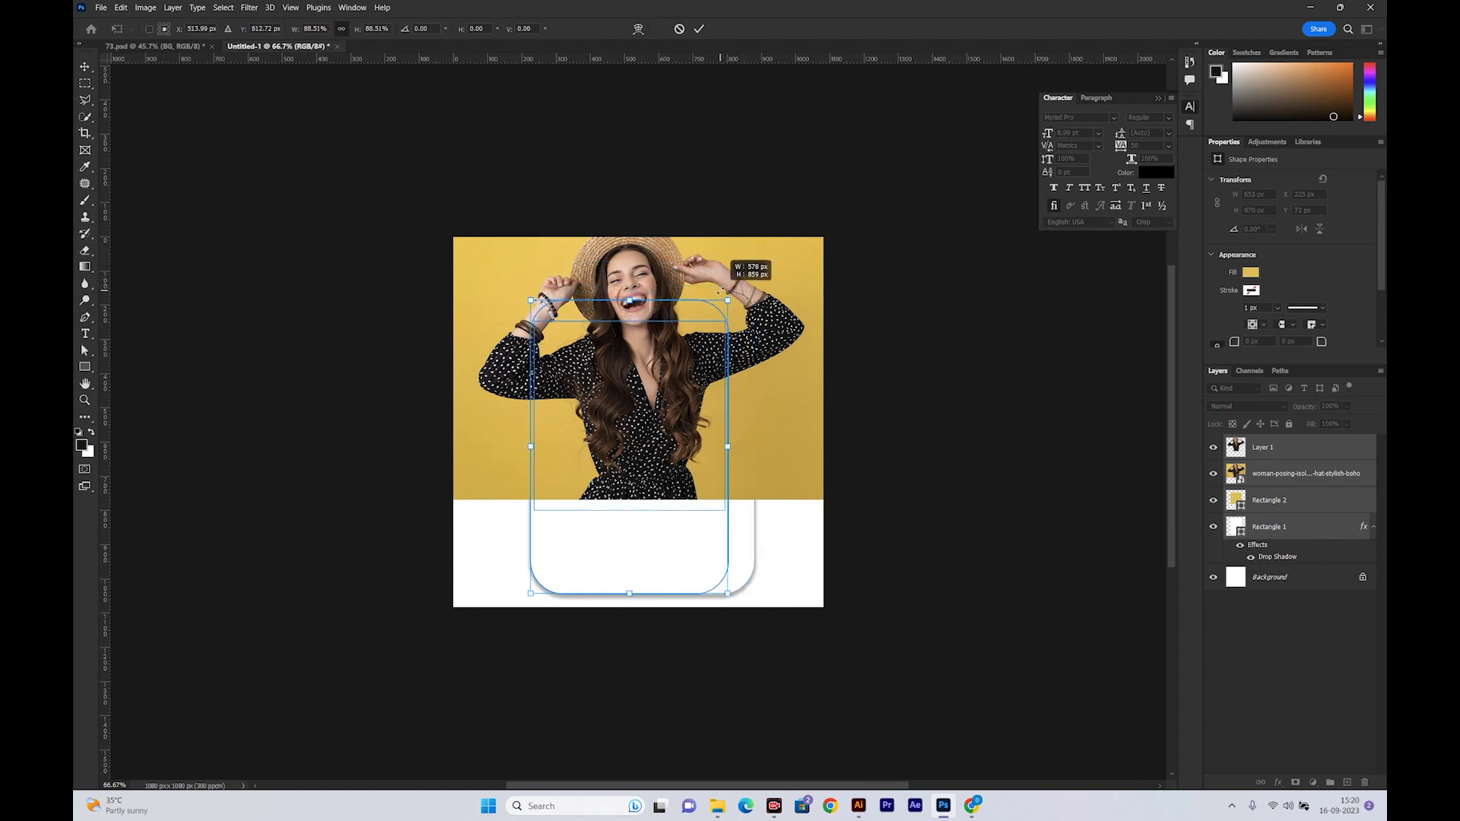
{"action": "key", "text": "Return"}
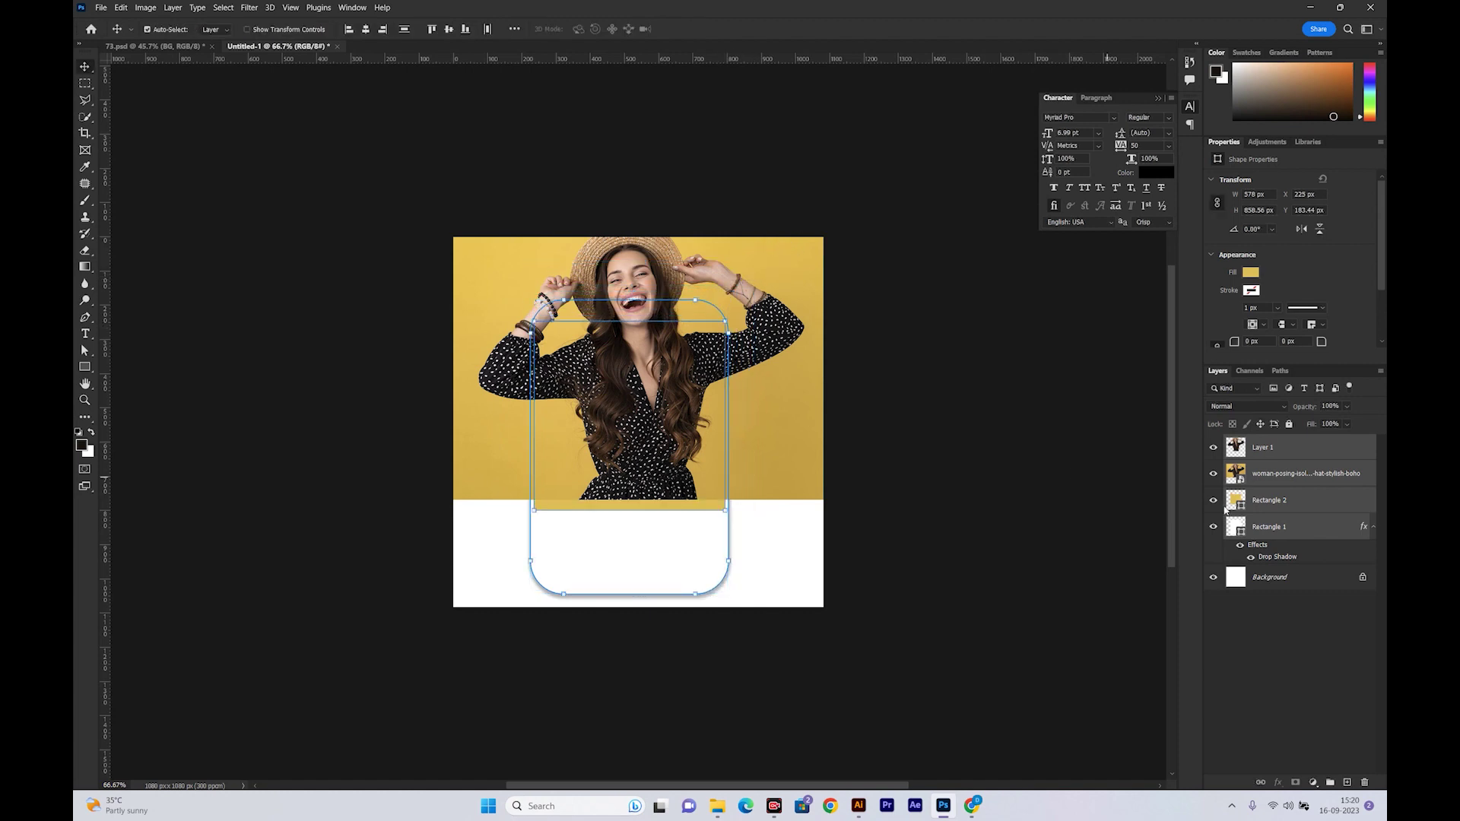
Scale the photo and cutout down to about 92% and reposition them over the card
{"action": "left_click", "coordinate": [1299, 474]}
{"action": "left_click", "coordinate": [1293, 447], "text": "ctrl"}
{"action": "key", "text": "ctrl+t"}
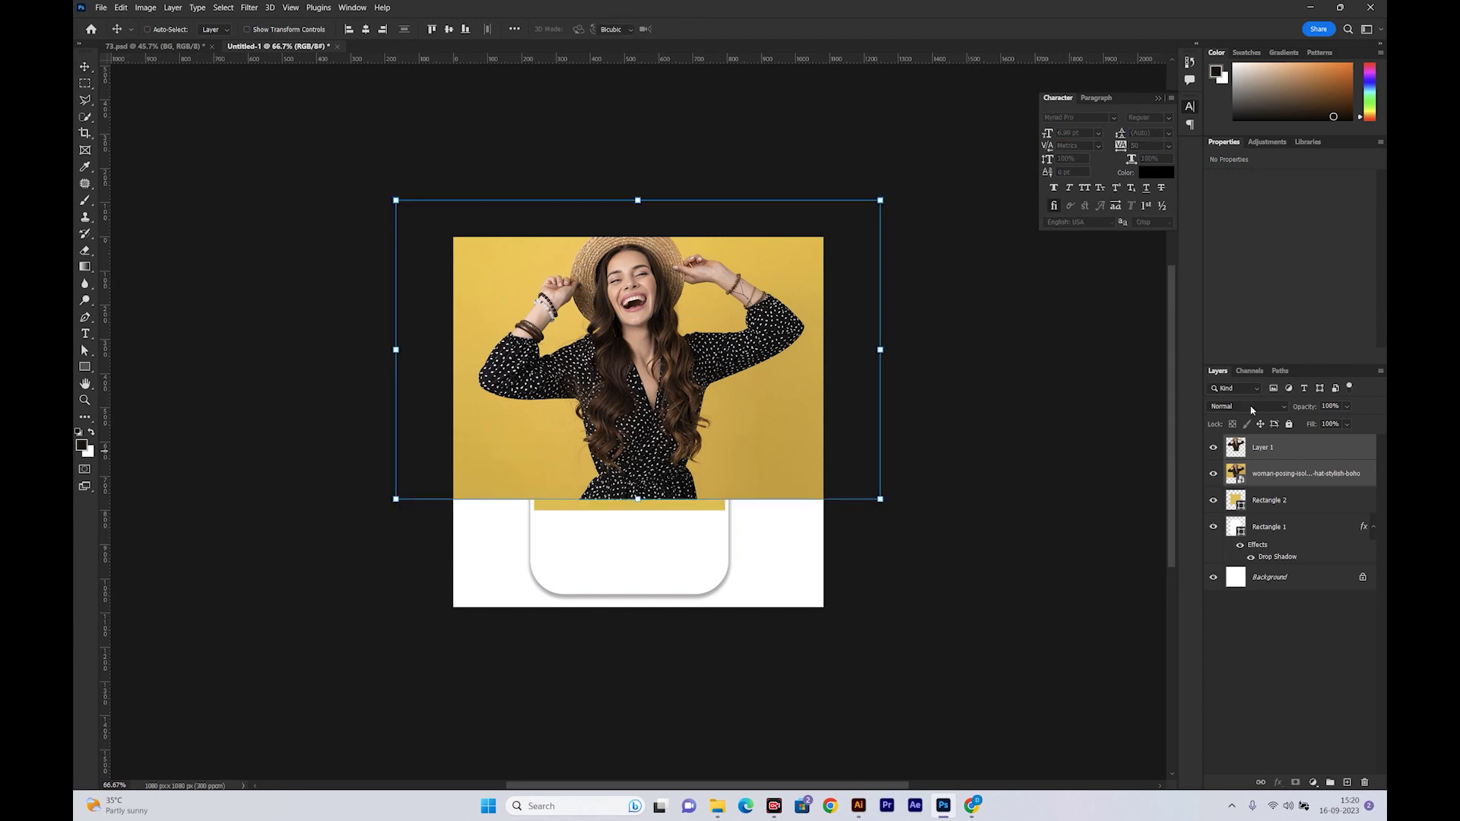
{"action": "left_click_drag", "start_coordinate": [688, 191], "coordinate": [688, 218]}
{"action": "left_click_drag", "start_coordinate": [656, 364], "coordinate": [643, 368]}
{"action": "key", "text": "Return"}
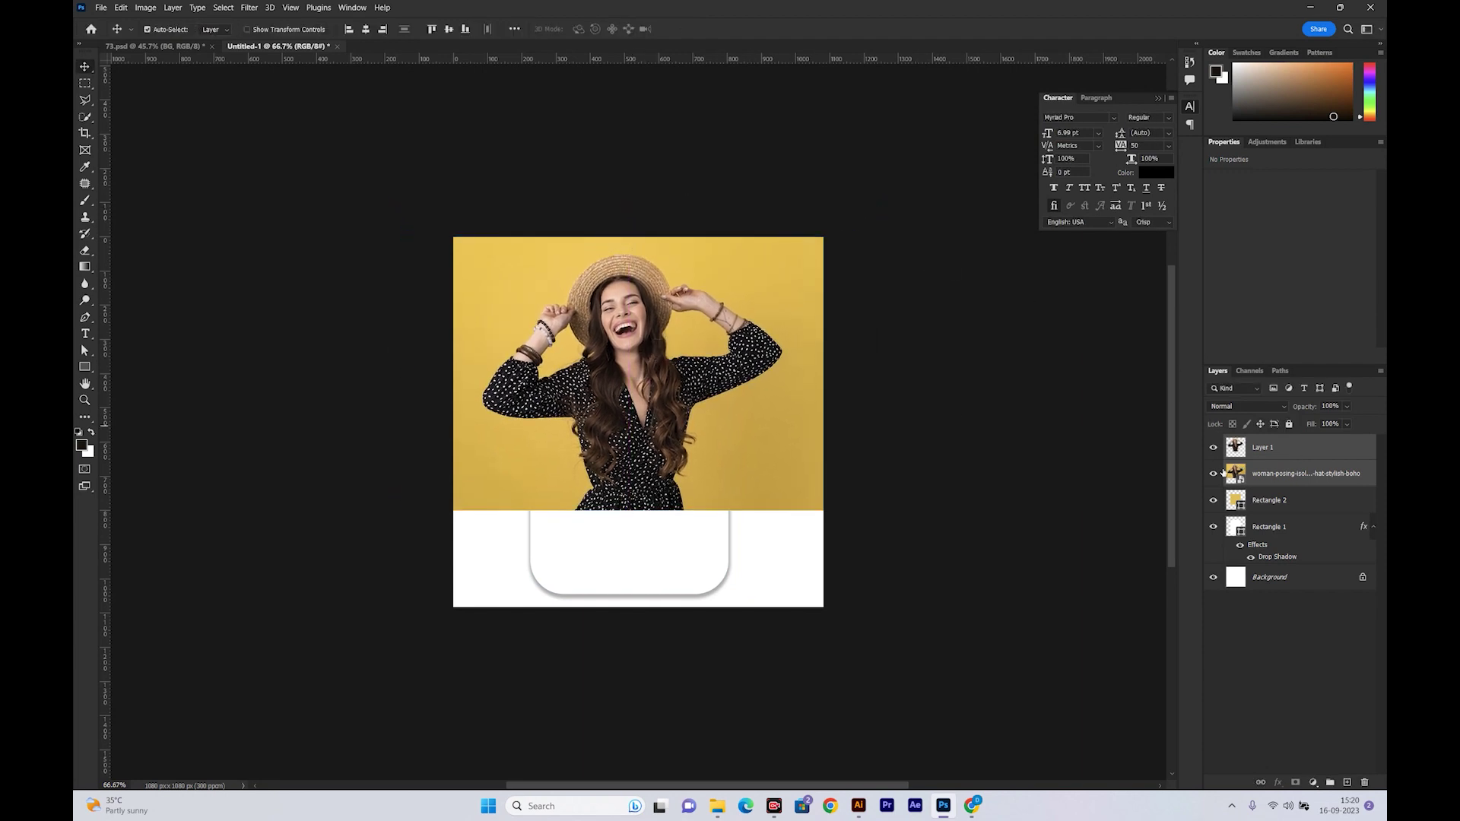
{"action": "left_click", "coordinate": [1305, 473]}
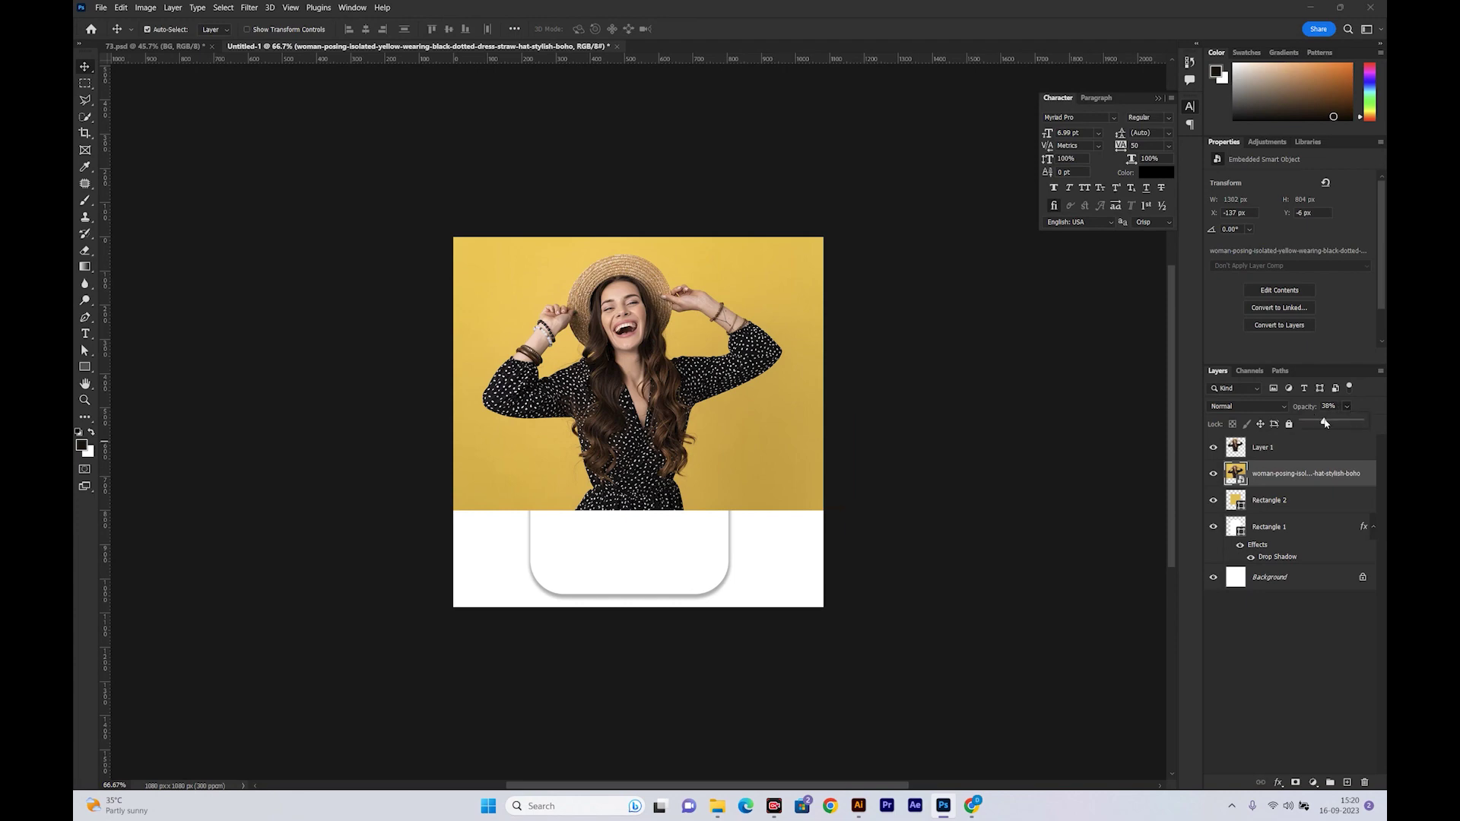
Move the cut-out woman and enlarge her to about 106%
{"action": "left_click", "coordinate": [1285, 503]}
{"action": "key", "text": "ctrl+1"}
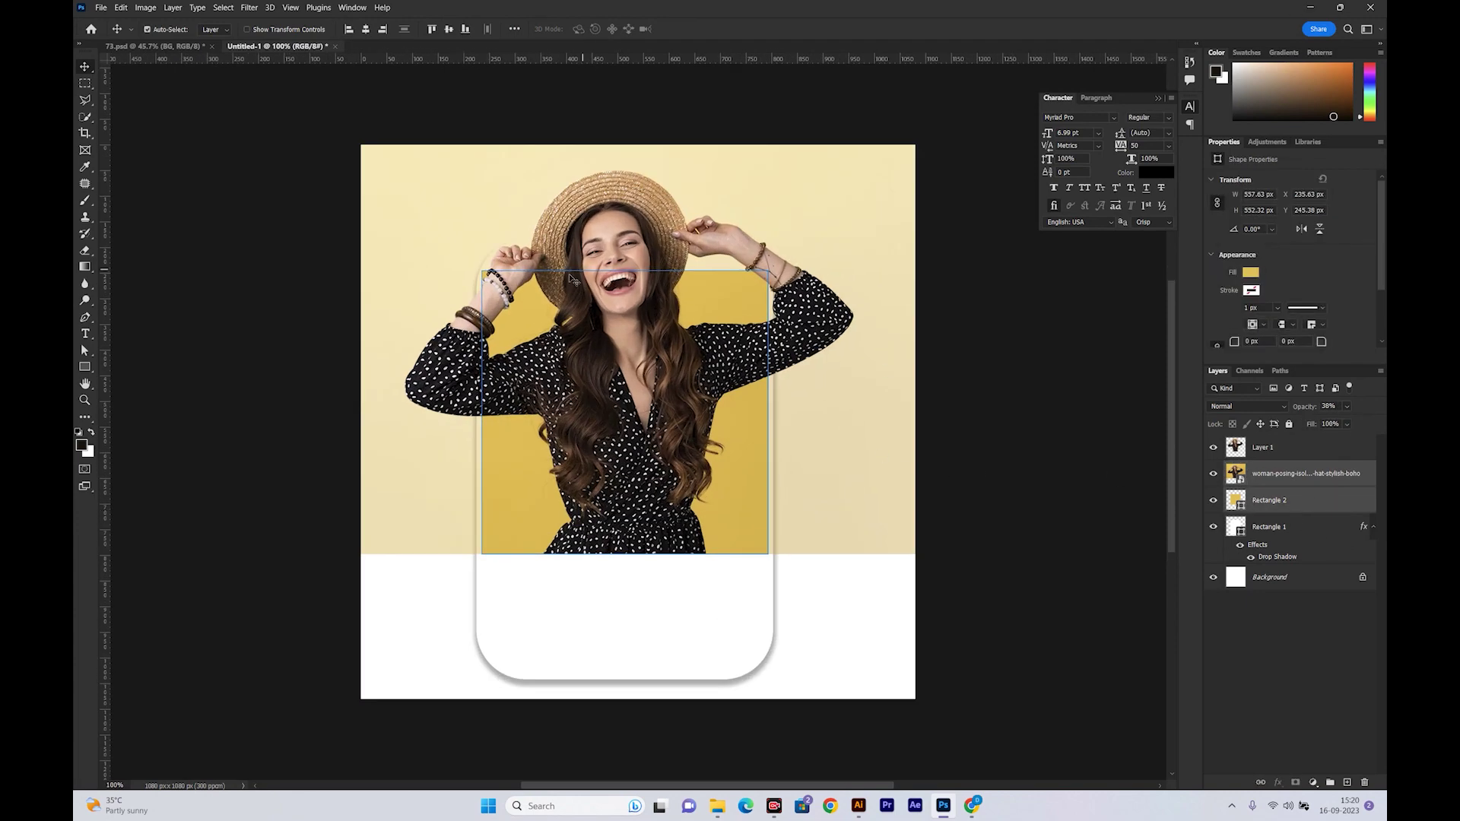
{"action": "left_click", "coordinate": [1288, 472]}
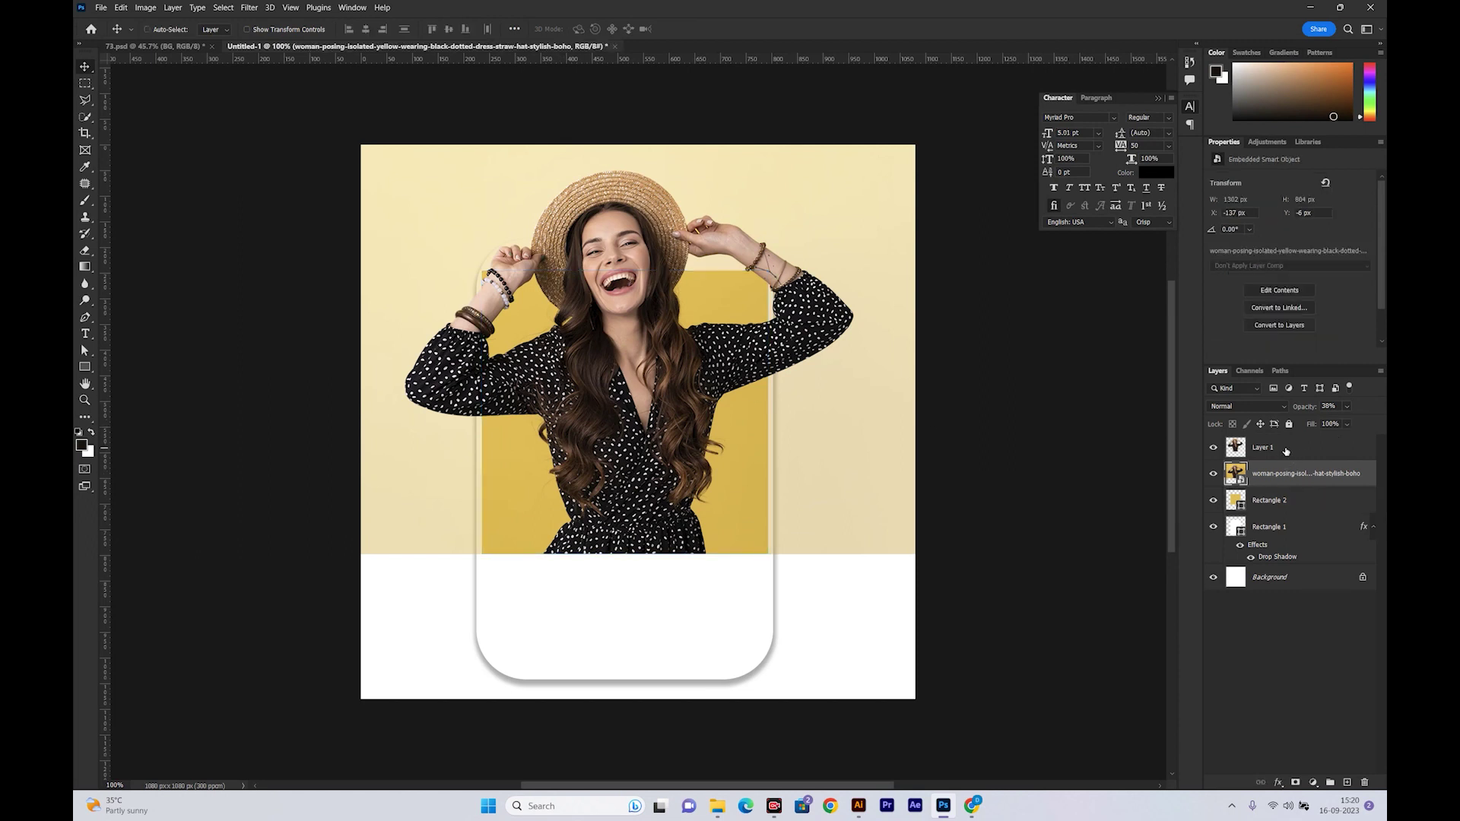
{"action": "left_click", "coordinate": [1263, 447]}
{"action": "mouse_move", "coordinate": [669, 346]}
{"action": "left_mouse_down"}
{"action": "mouse_move", "coordinate": [653, 333]}
{"action": "mouse_move", "coordinate": [650, 348]}
{"action": "left_mouse_up"}
{"action": "key", "text": "ctrl+t"}
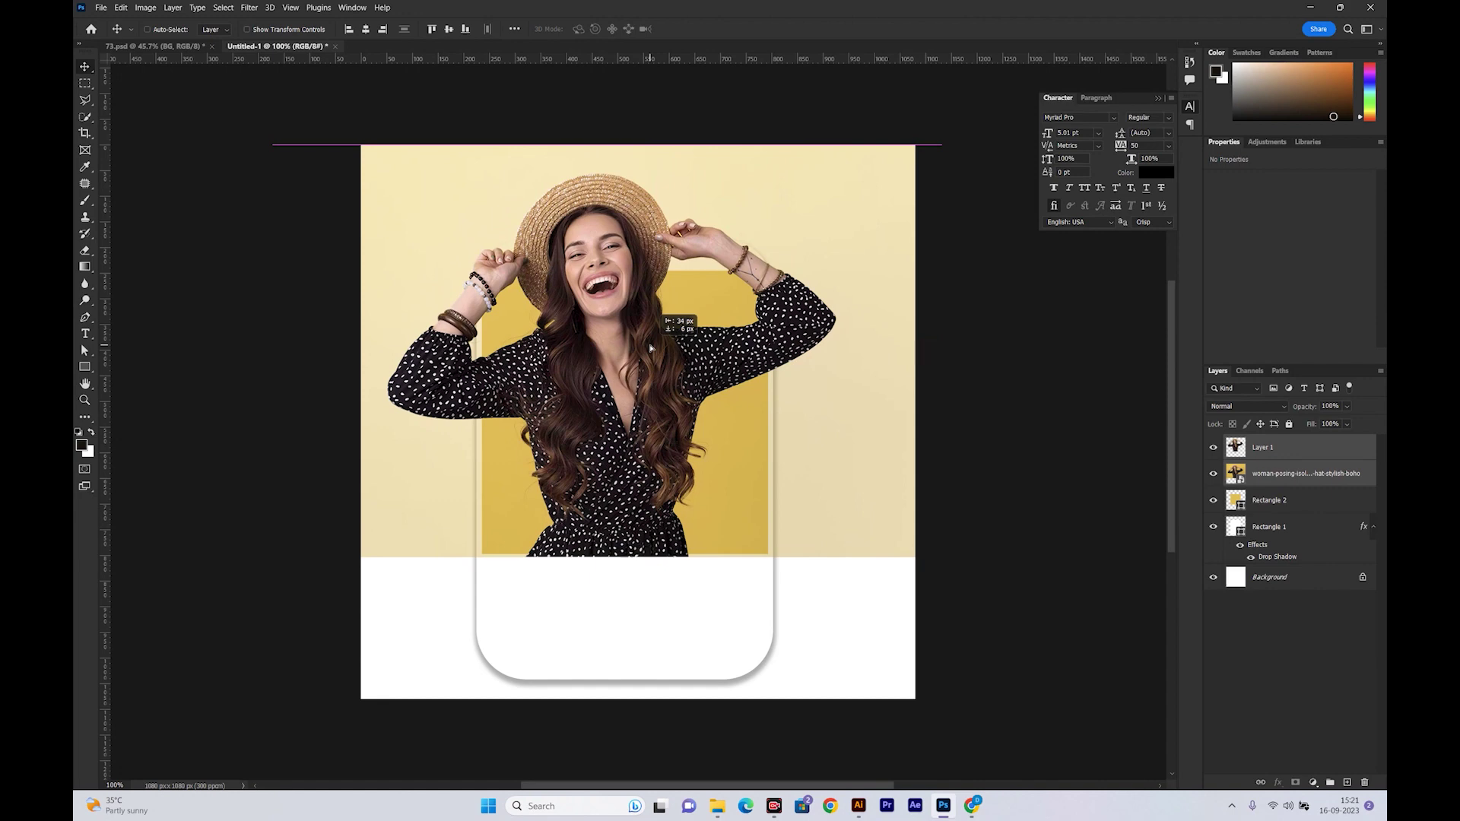
{"action": "left_click_drag", "start_coordinate": [609, 140], "coordinate": [606, 114]}
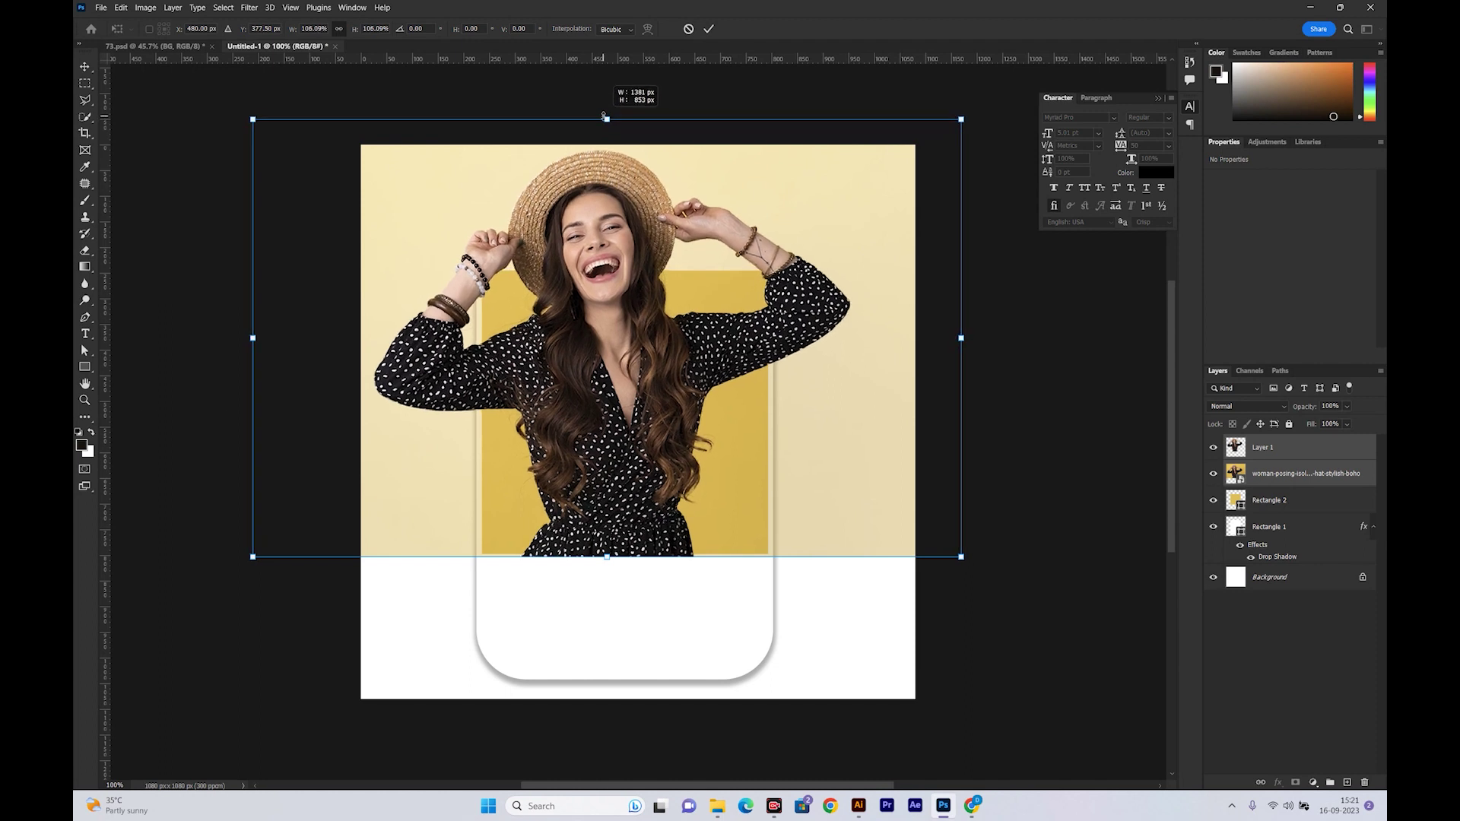
{"action": "left_click_drag", "start_coordinate": [629, 353], "coordinate": [644, 357]}
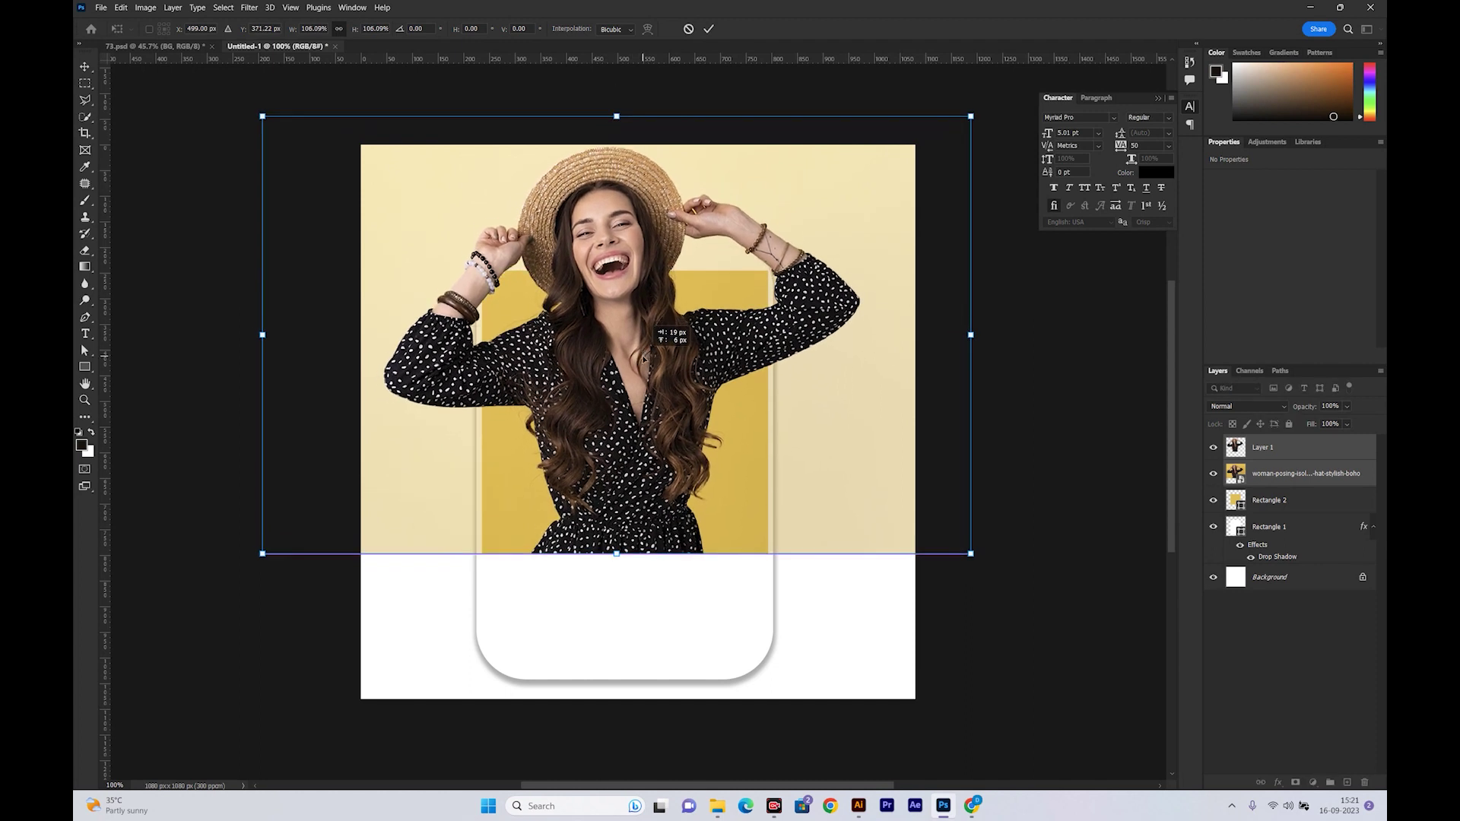
{"action": "key", "text": "Return"}
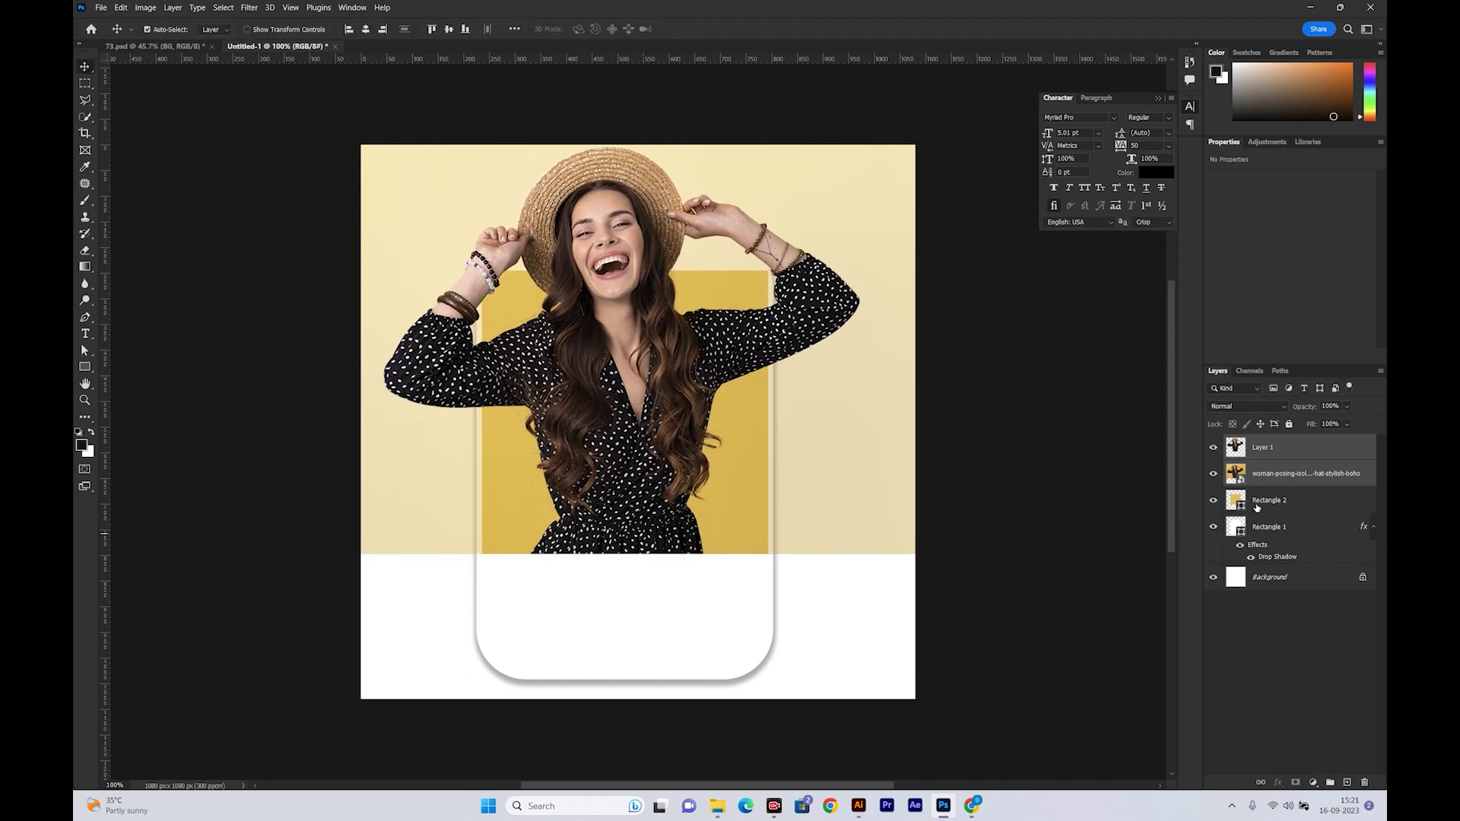
Shift Rectangle 1 and Rectangle 2 right and down beneath the woman
{"action": "left_click", "coordinate": [1256, 502], "text": "shift"}
{"action": "left_click", "coordinate": [1262, 527], "text": "shift"}
{"action": "left_click_drag", "start_coordinate": [578, 487], "coordinate": [603, 484]}
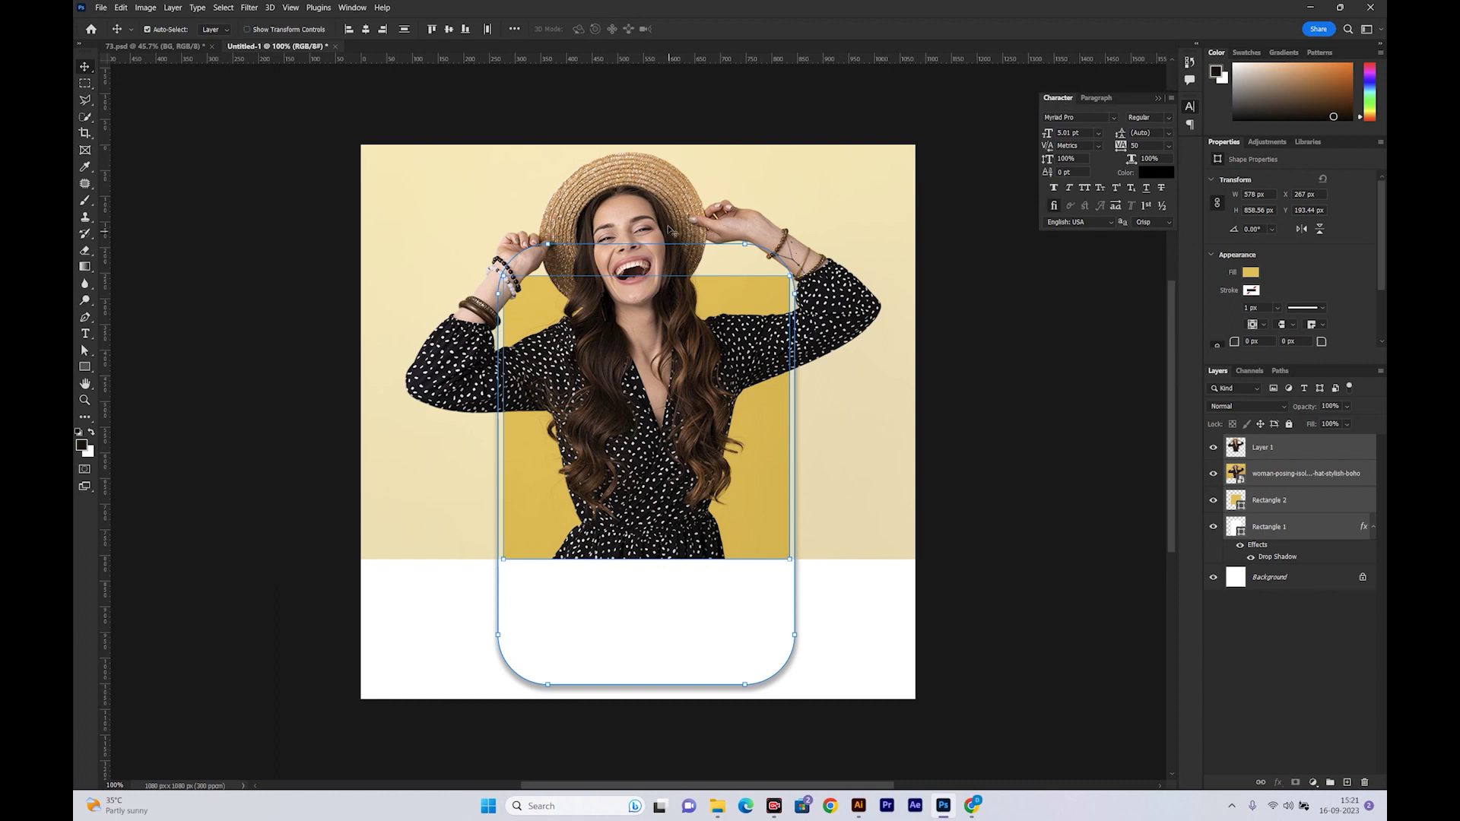
{"action": "left_click", "coordinate": [1323, 473]}
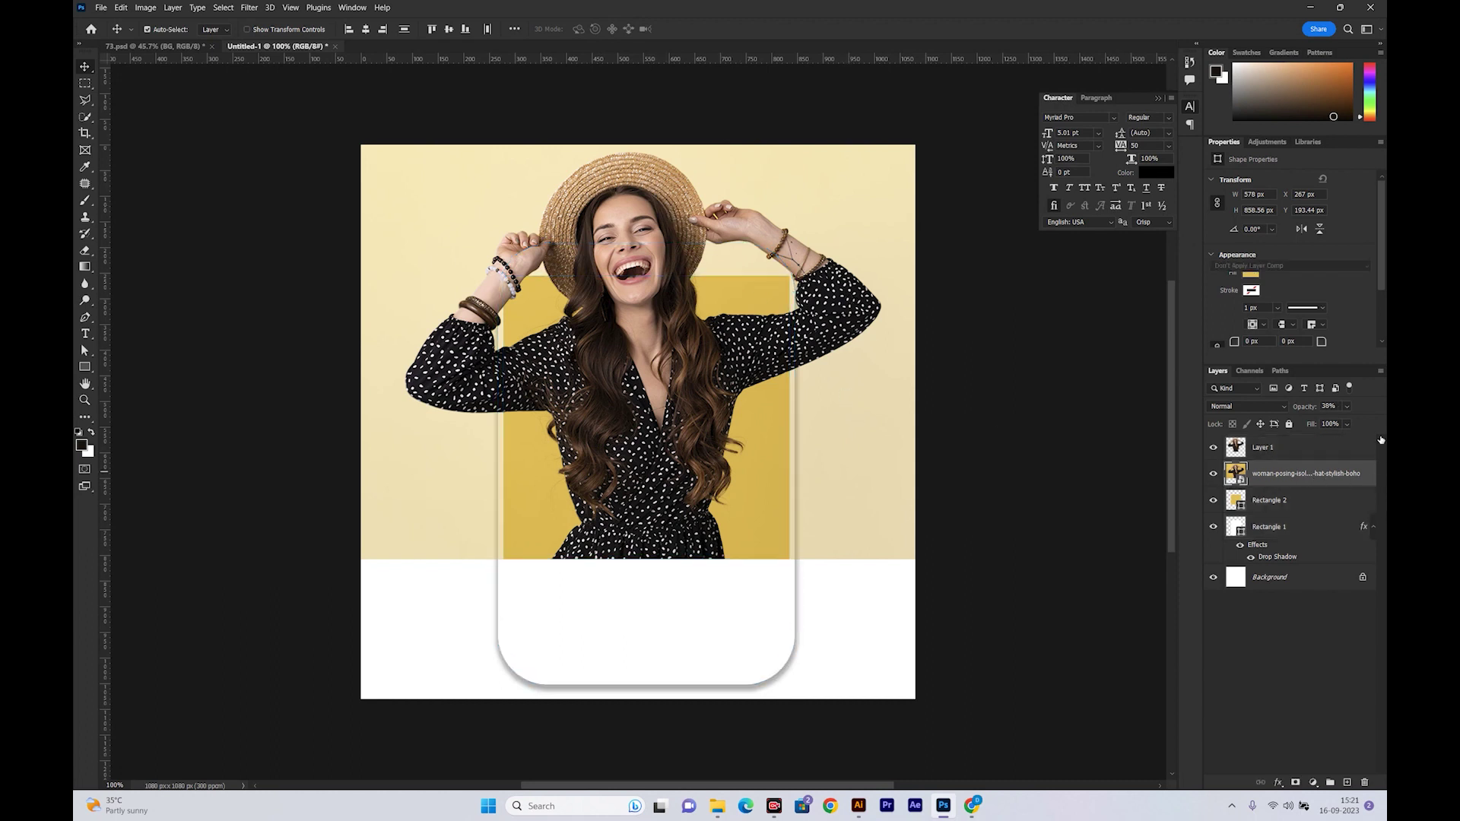
Restore the photo layer to 100% and clip it inside the yellow Rectangle 2
{"action": "left_click", "coordinate": [1347, 424]}
{"action": "left_click", "coordinate": [1298, 471]}
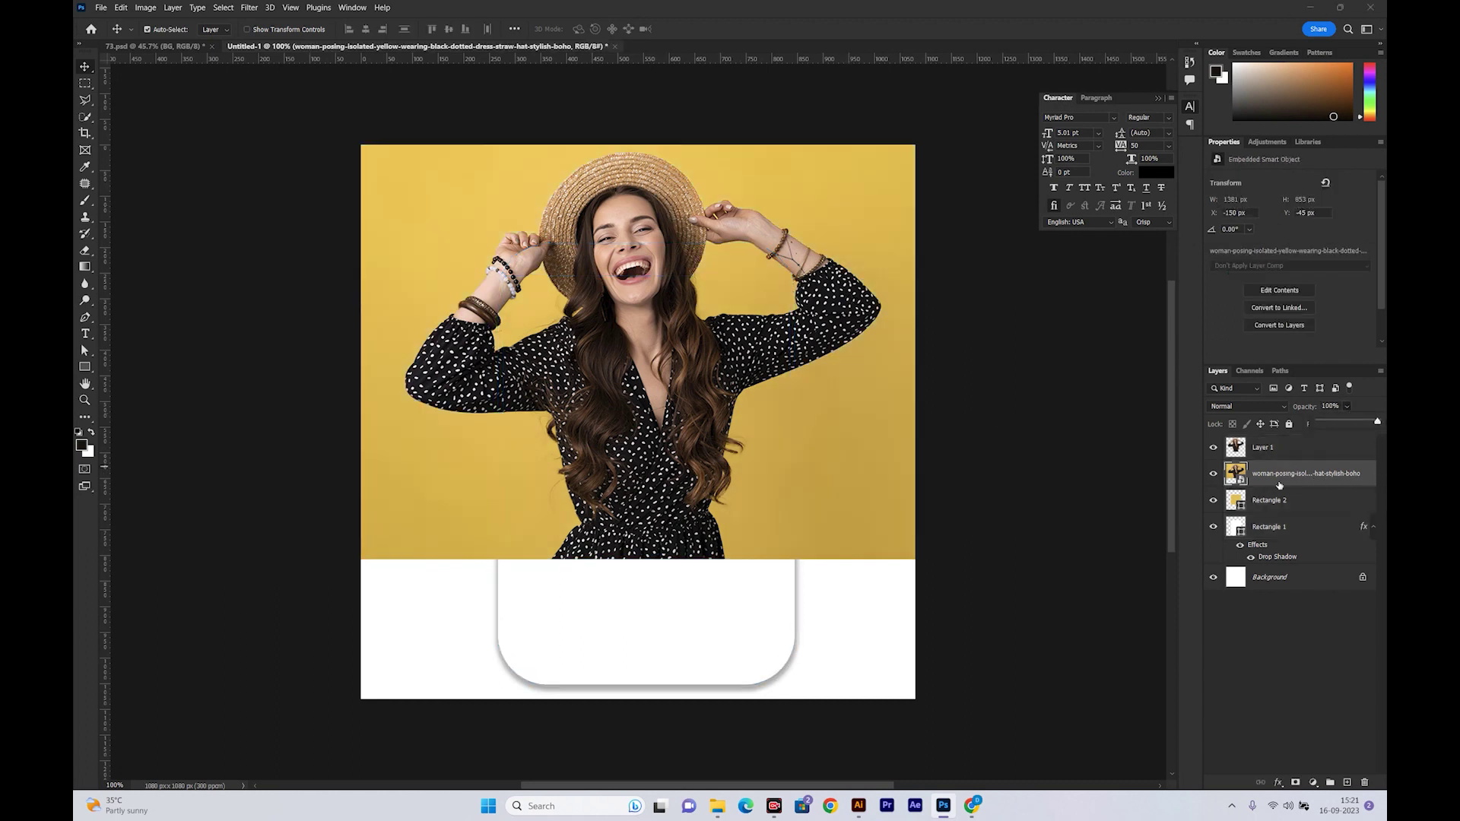
{"action": "left_click", "coordinate": [1293, 486], "text": "alt"}
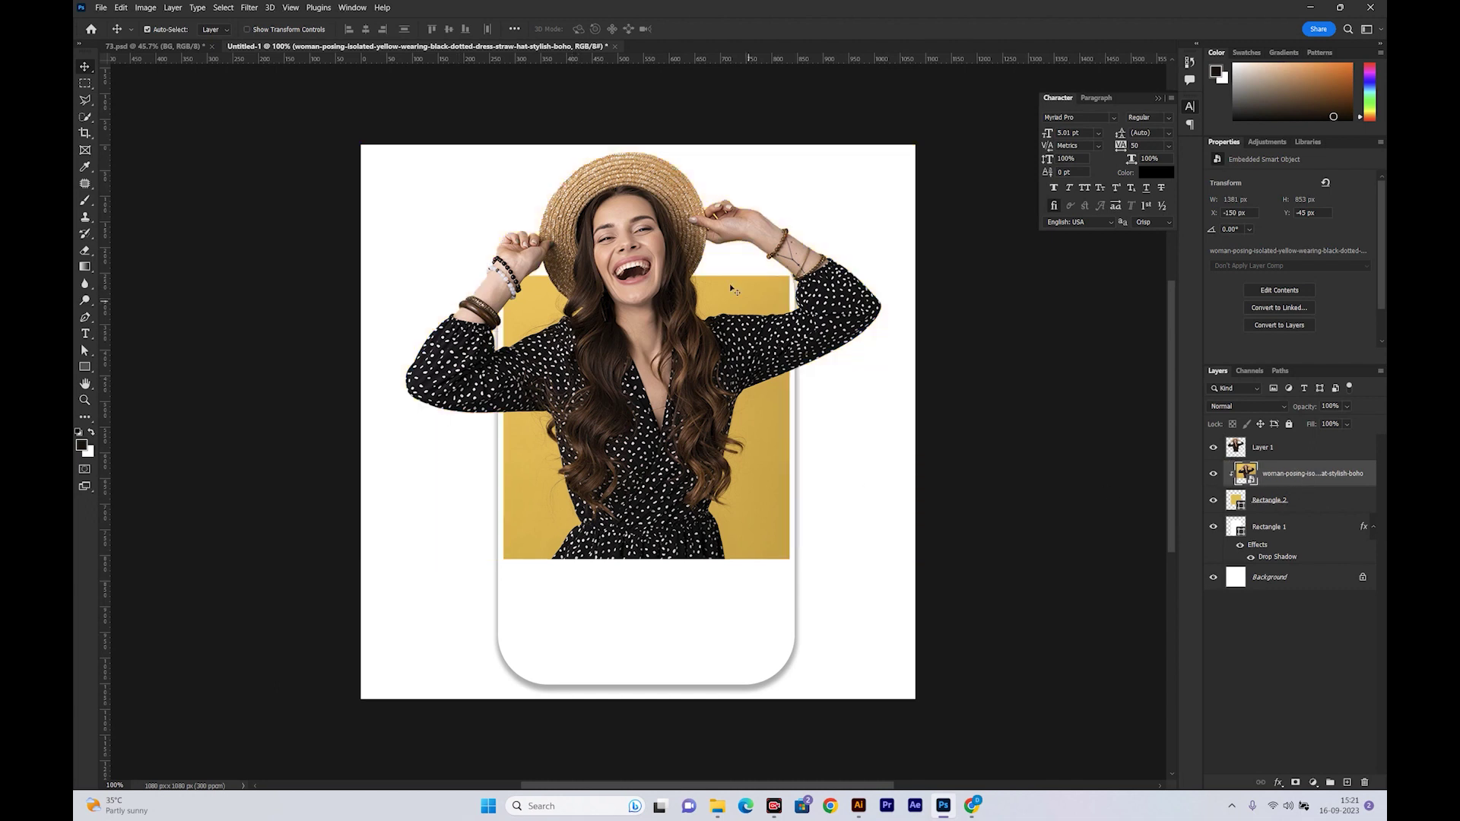
{"action": "left_click", "coordinate": [1277, 455]}
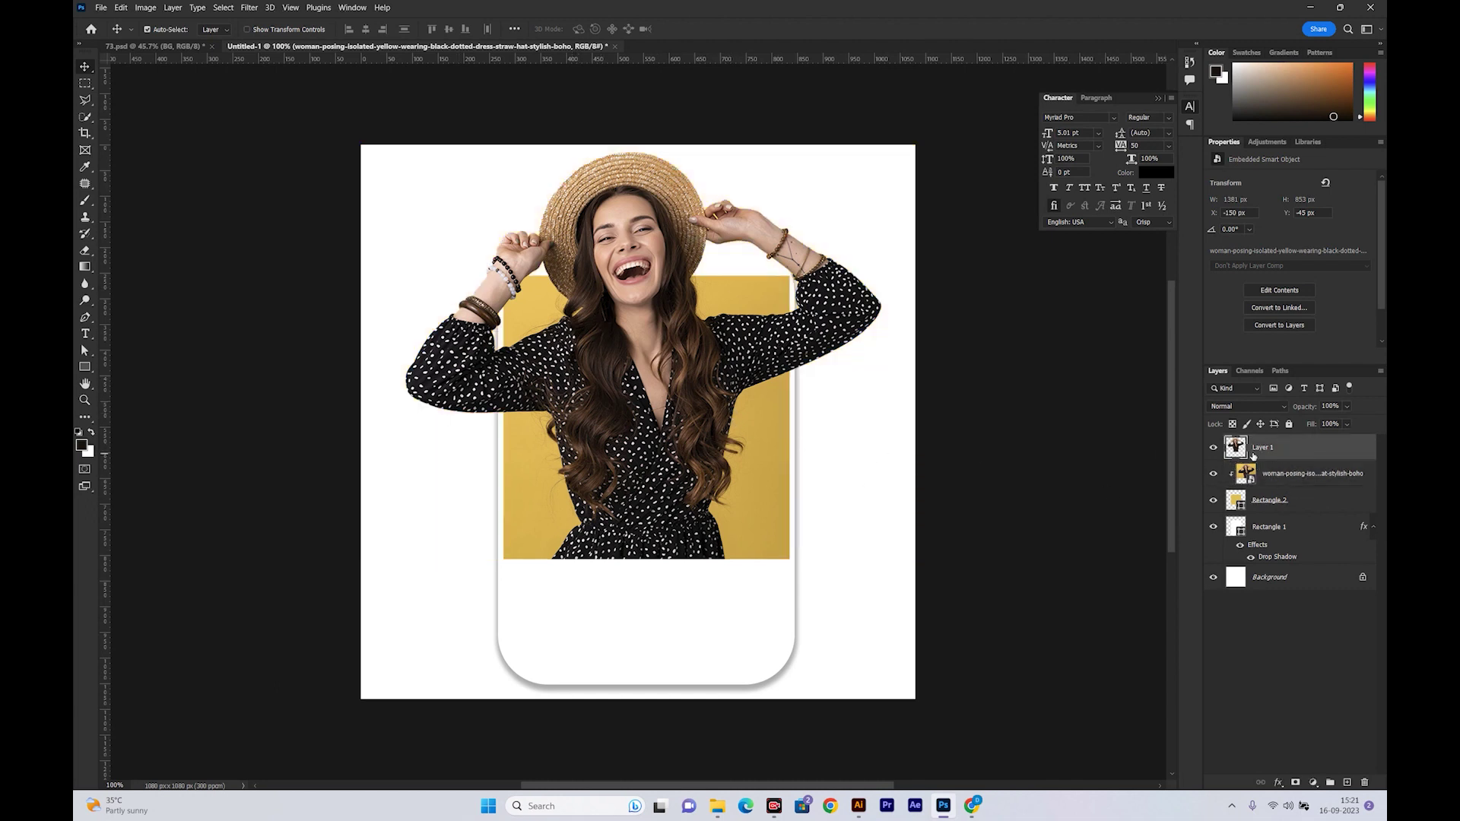
{"action": "left_click", "coordinate": [1213, 447]}
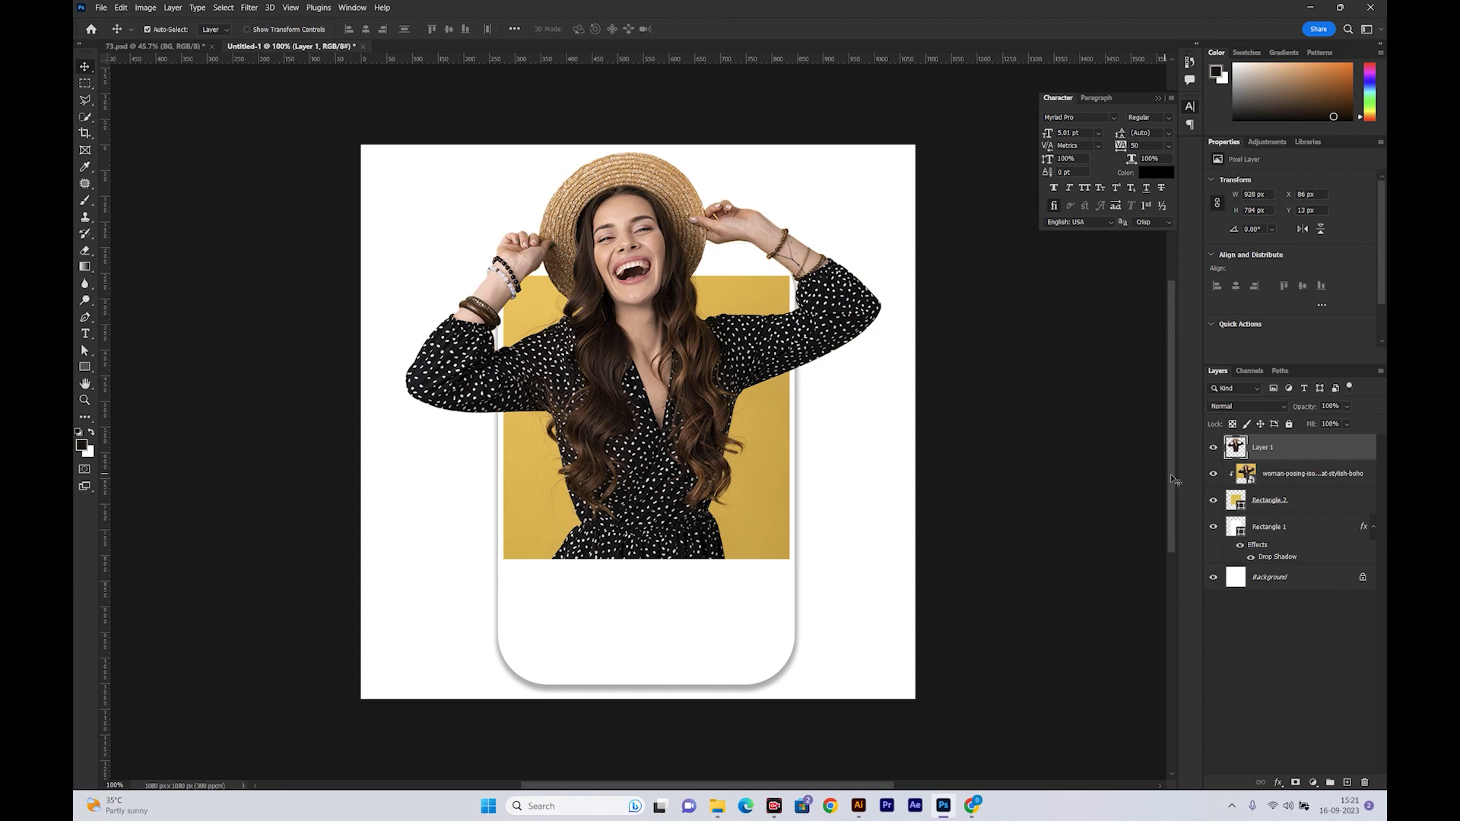
Collapse Rectangle 1's effects and add an empty Layer 2 above Background
{"action": "left_click", "coordinate": [1310, 478]}
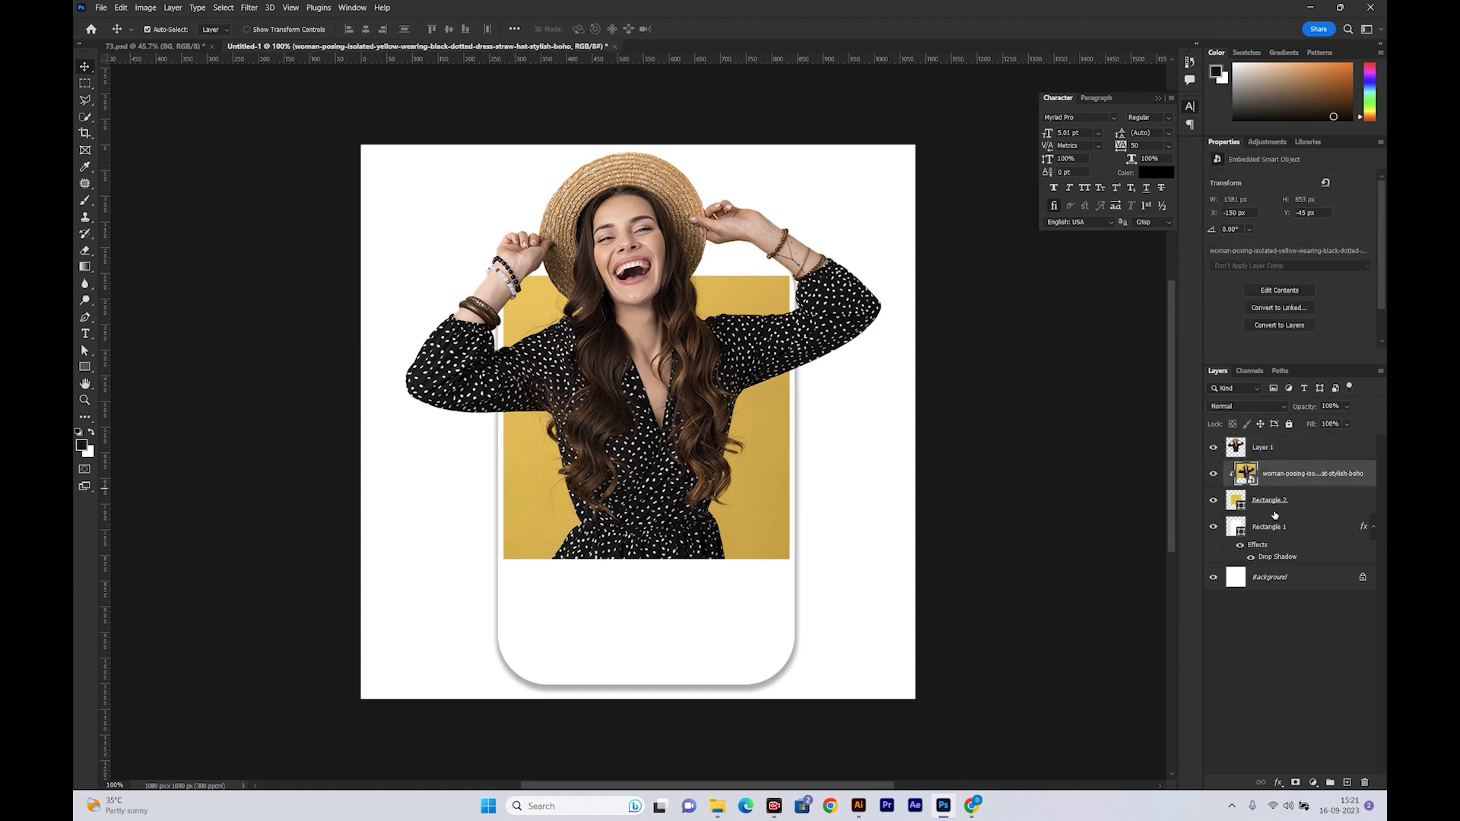
{"action": "left_click", "coordinate": [1374, 527]}
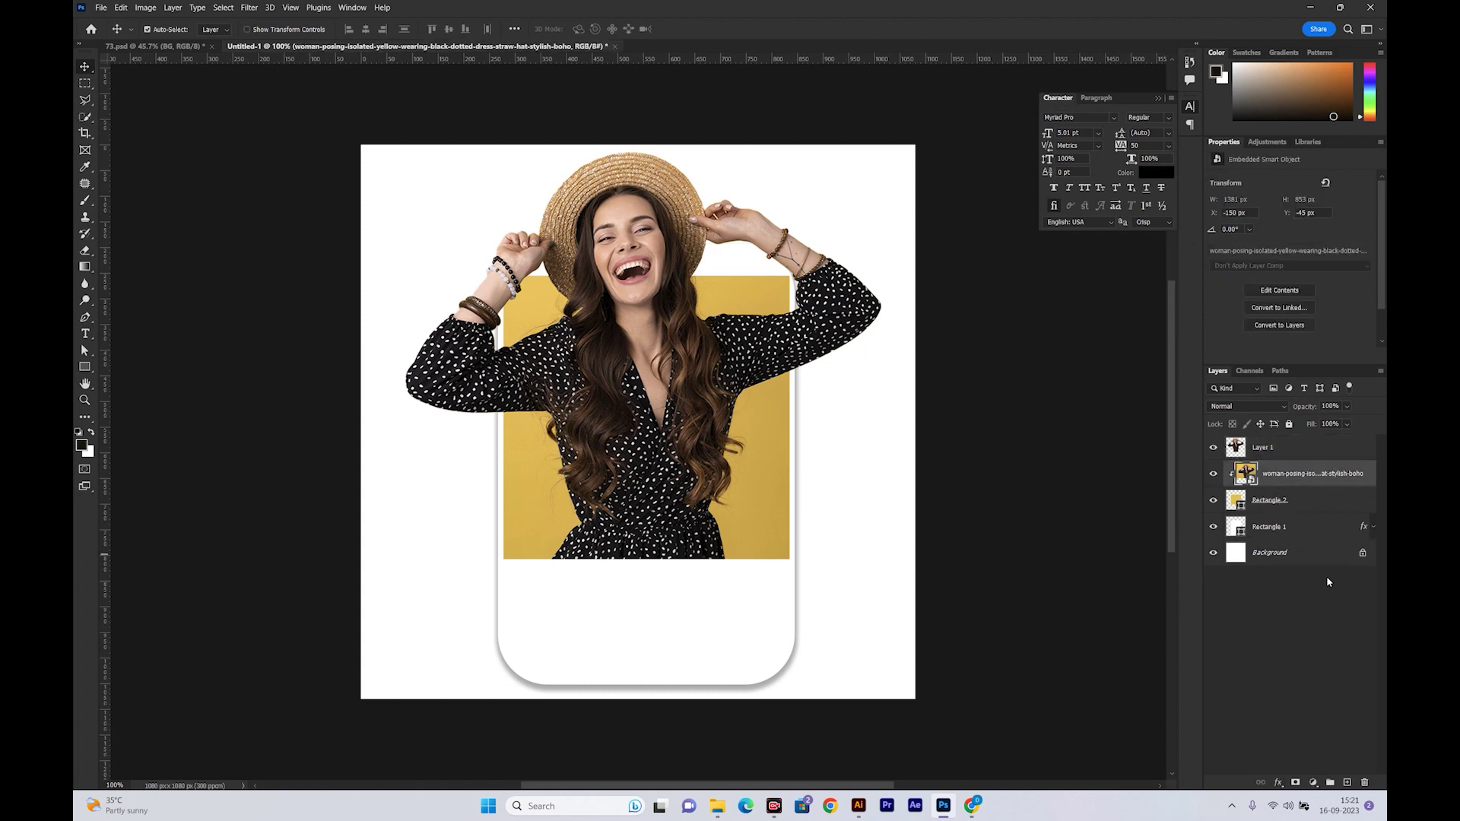
{"action": "left_click", "coordinate": [1319, 554]}
{"action": "left_click", "coordinate": [1348, 782]}
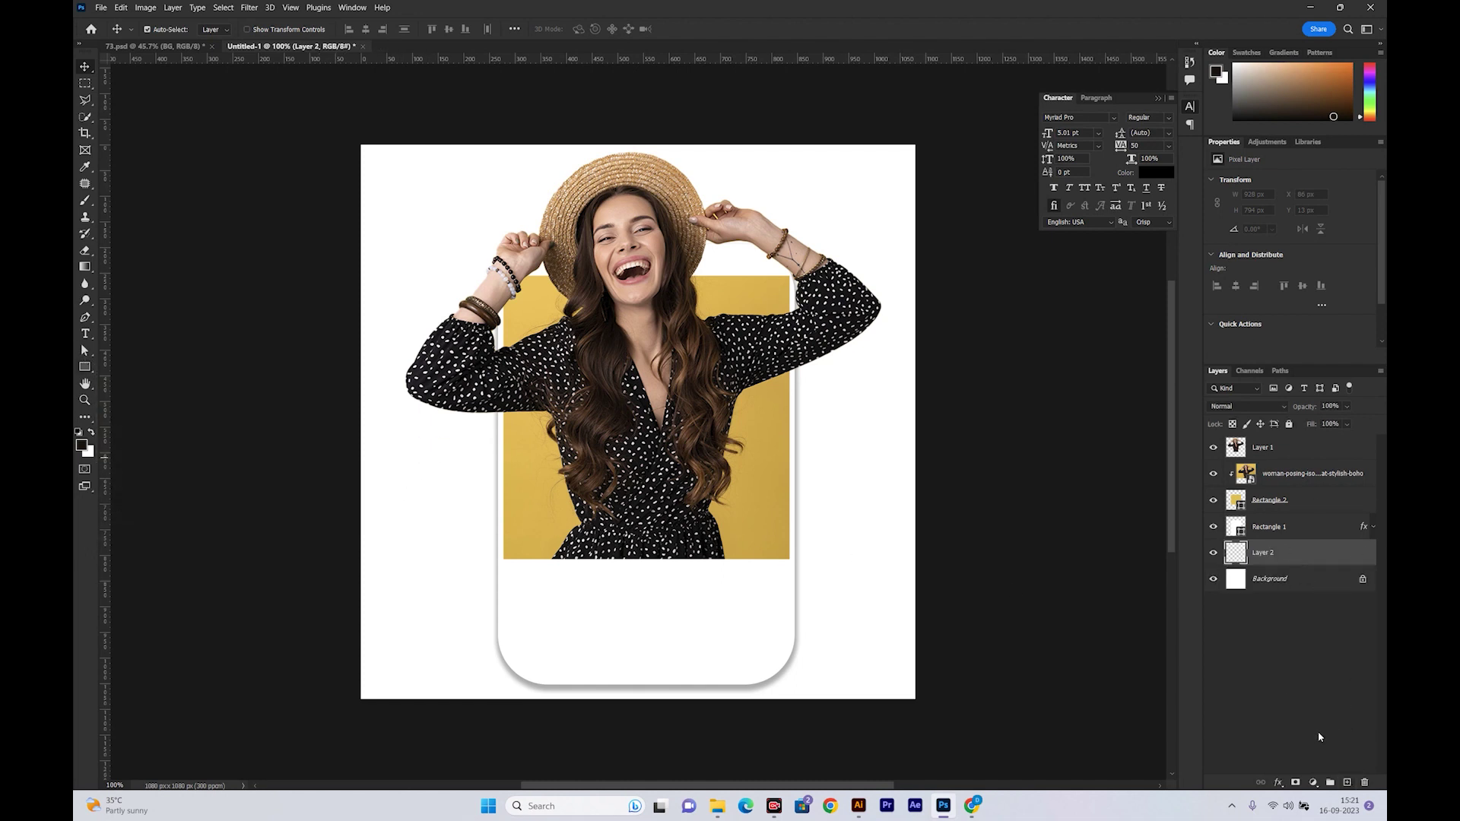
Add a Gradient Fill layer and set its left stop to yellow sampled from the photo
{"action": "left_click", "coordinate": [1307, 782]}
{"action": "left_click", "coordinate": [1297, 576]}
{"action": "left_click", "coordinate": [696, 215]}
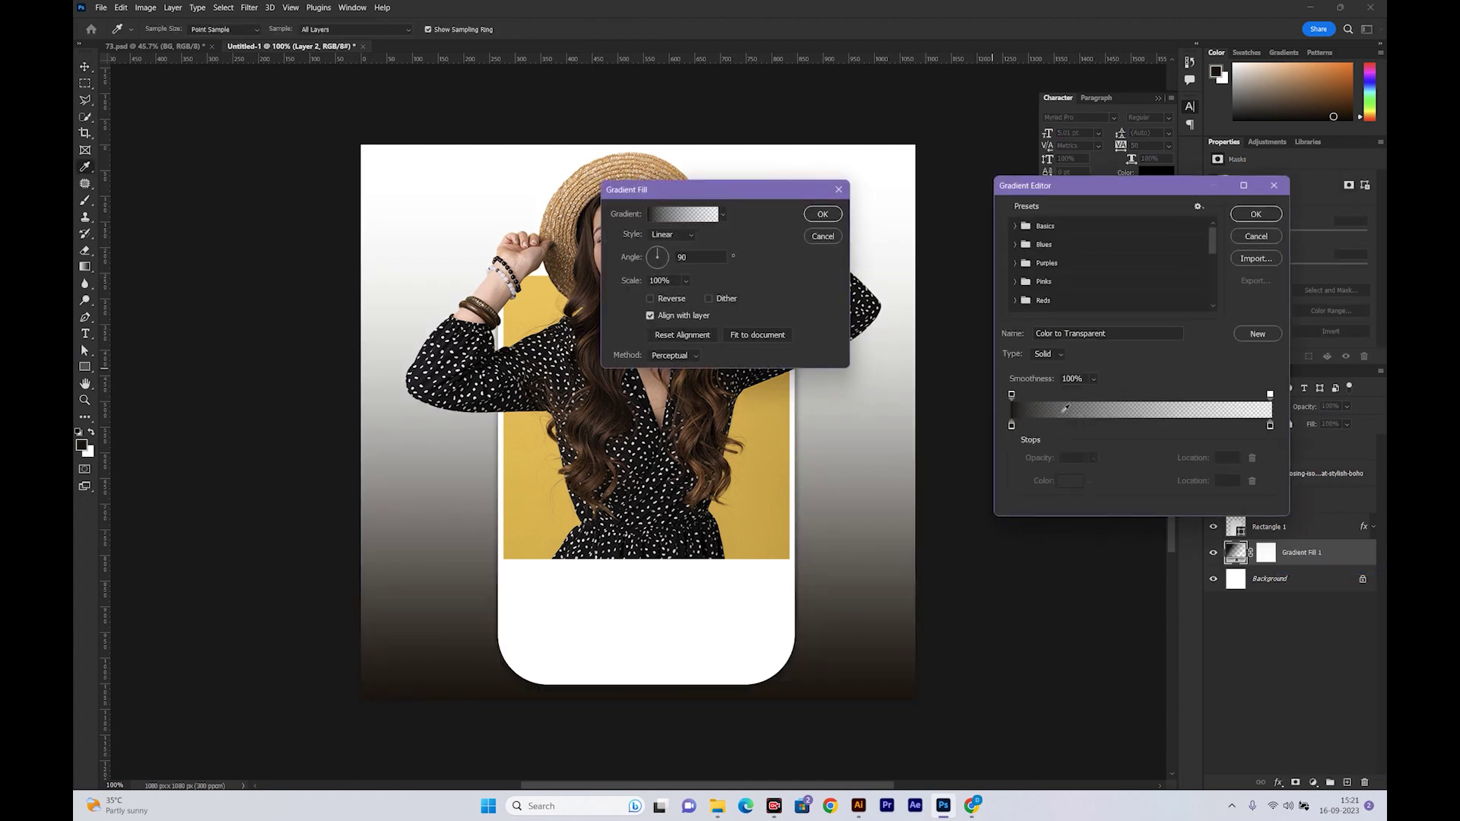
{"action": "left_click", "coordinate": [1012, 427]}
{"action": "left_click", "coordinate": [1066, 486]}
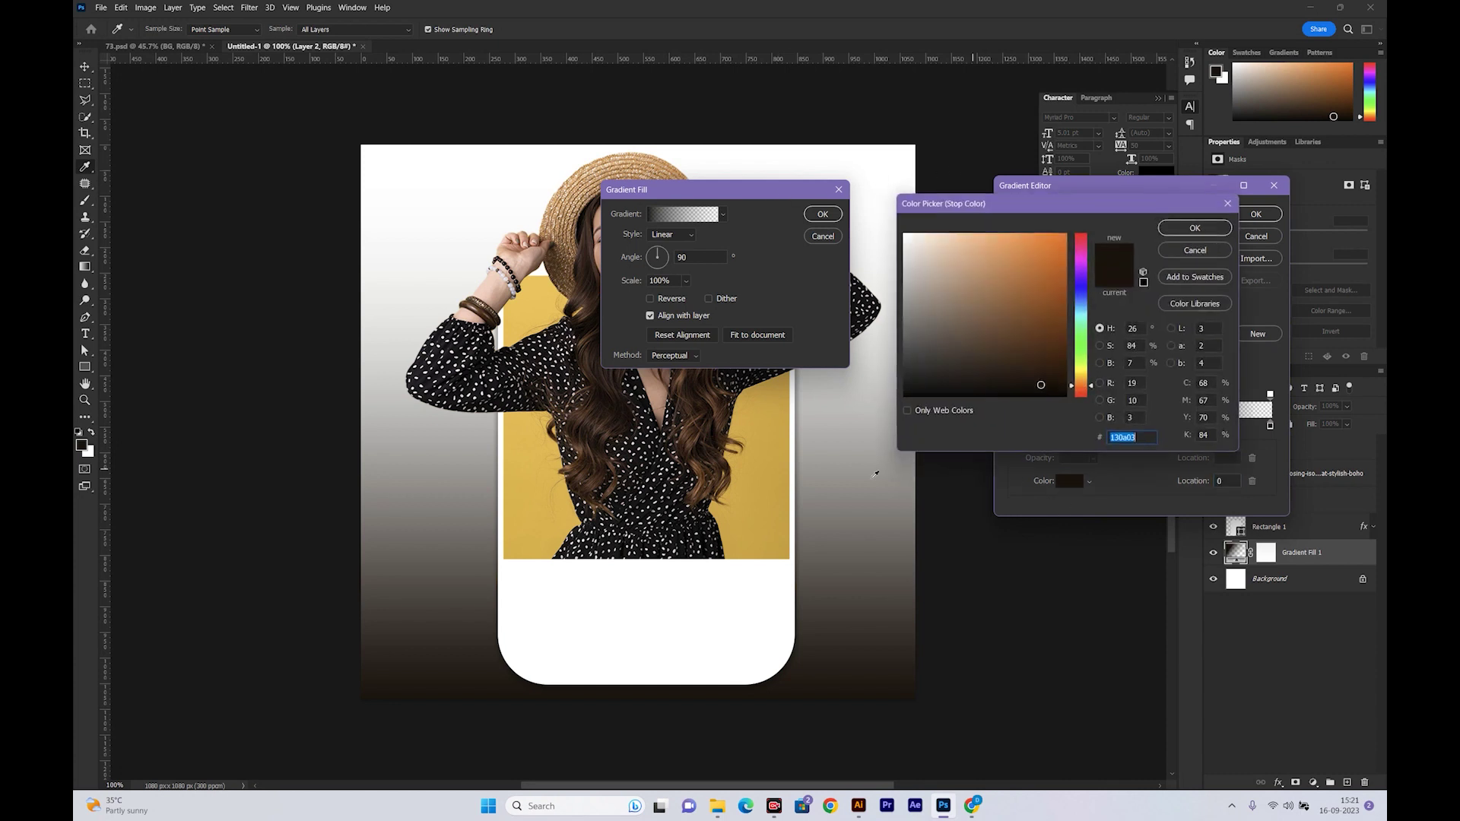
{"action": "left_click", "coordinate": [745, 414]}
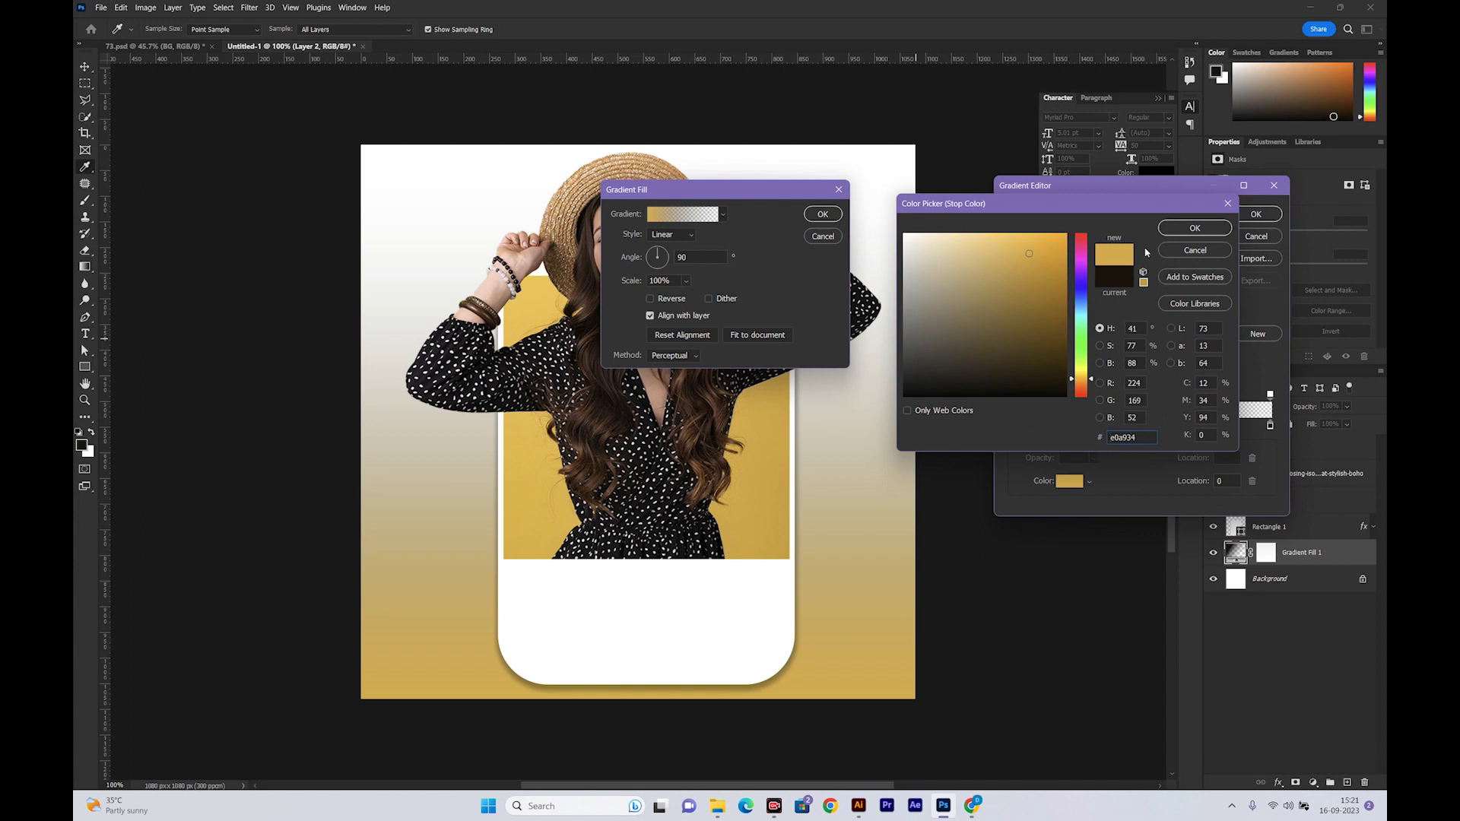
{"action": "left_click", "coordinate": [1195, 229]}
Set the right stop to a lighter sampled yellow at 100% opacity
{"action": "left_click", "coordinate": [1271, 428]}
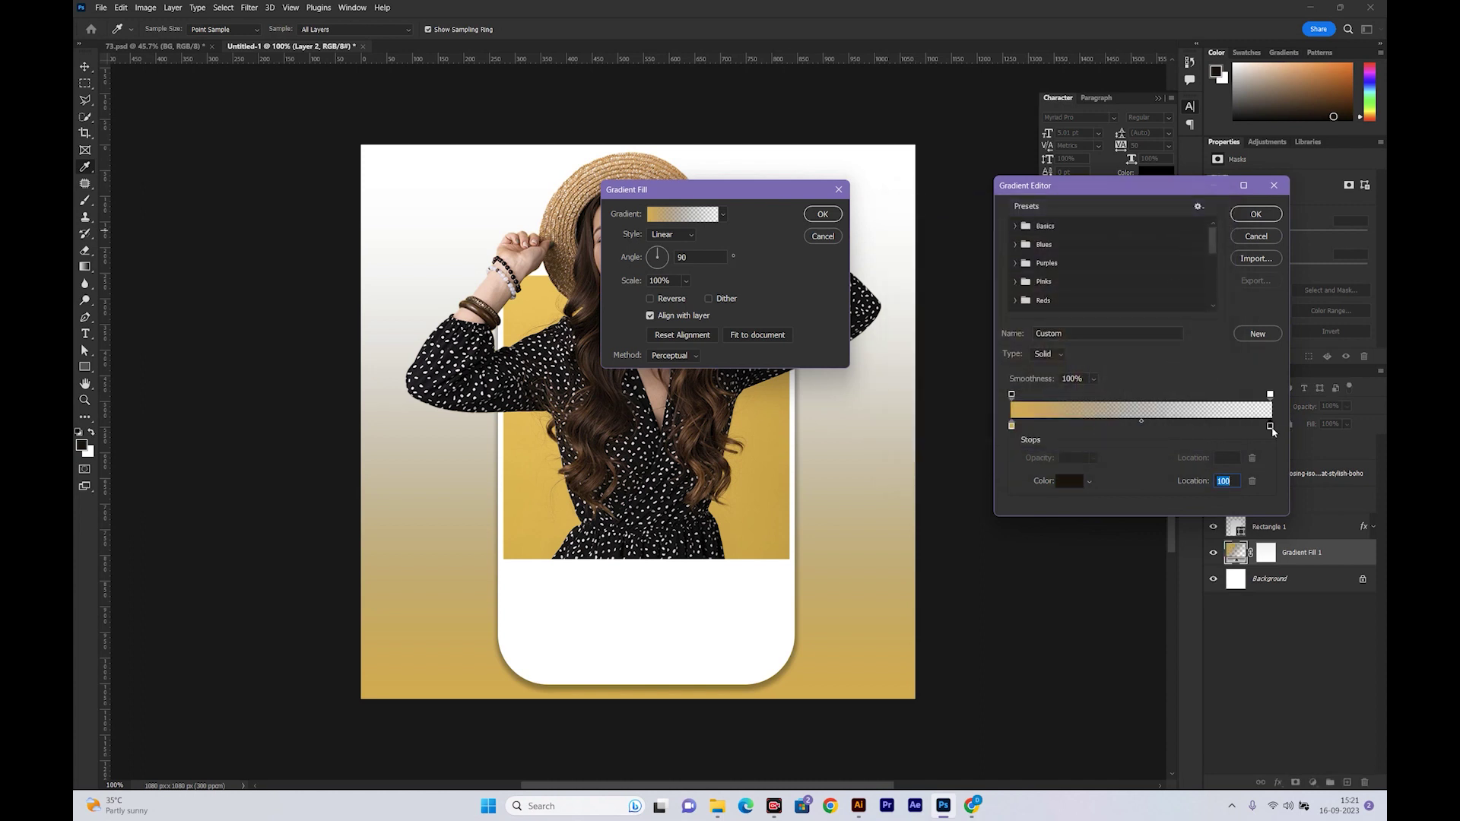
{"action": "left_click", "coordinate": [1070, 482]}
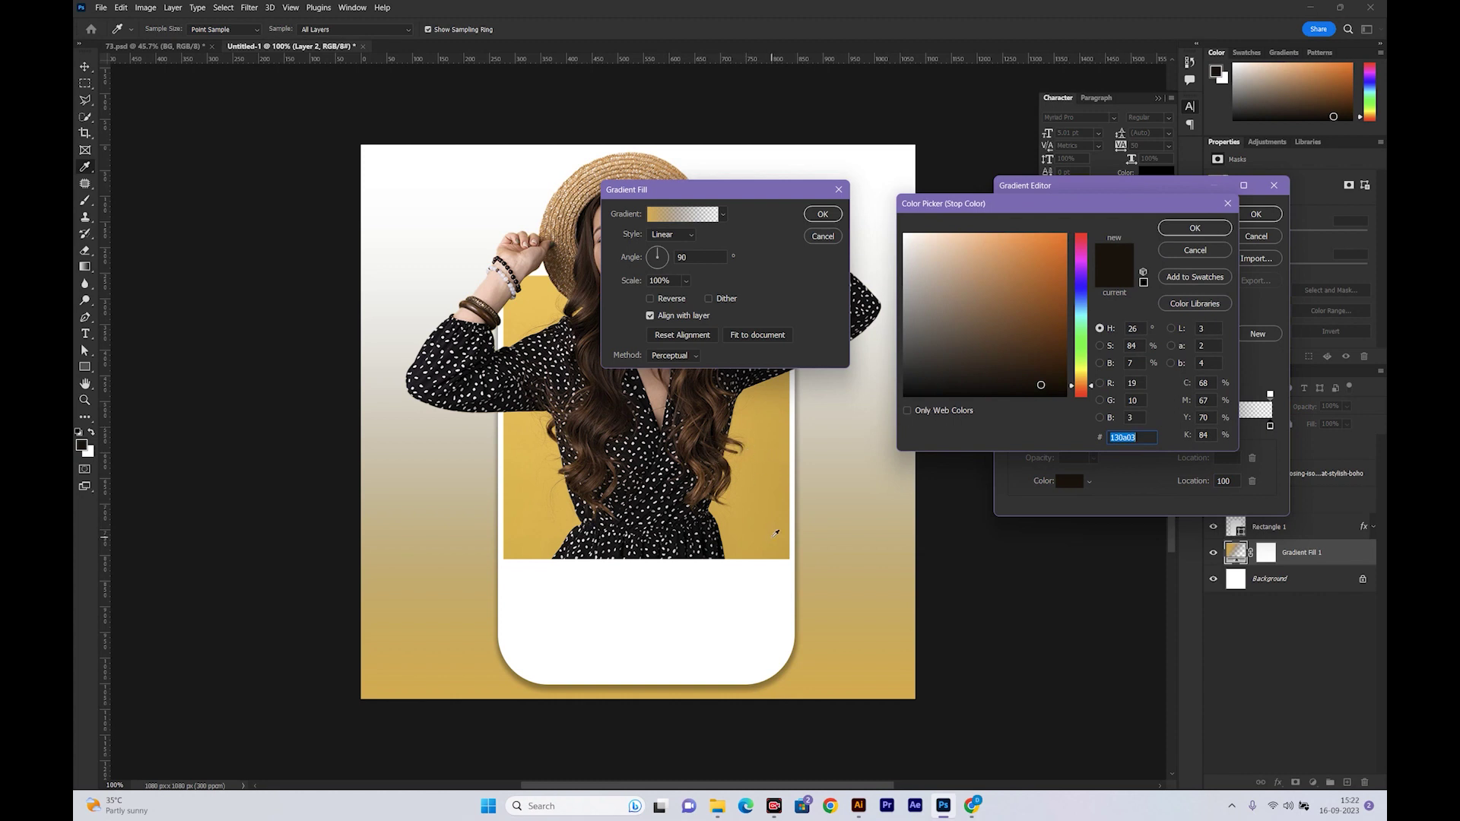
{"action": "left_click", "coordinate": [776, 533]}
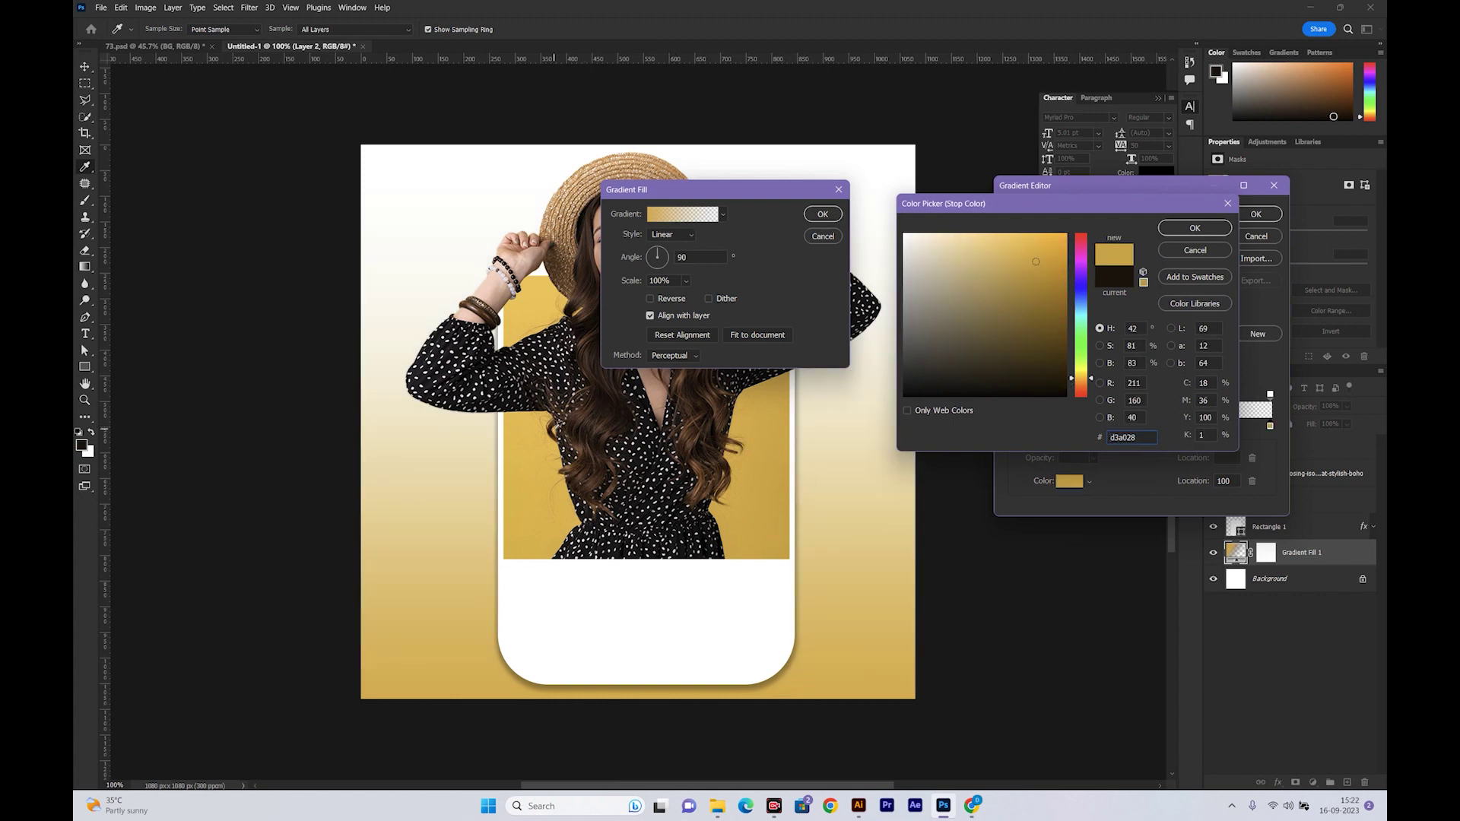
{"action": "left_click", "coordinate": [515, 424]}
{"action": "left_click", "coordinate": [1194, 228]}
{"action": "left_click", "coordinate": [1269, 395]}
{"action": "type", "text": "100"}
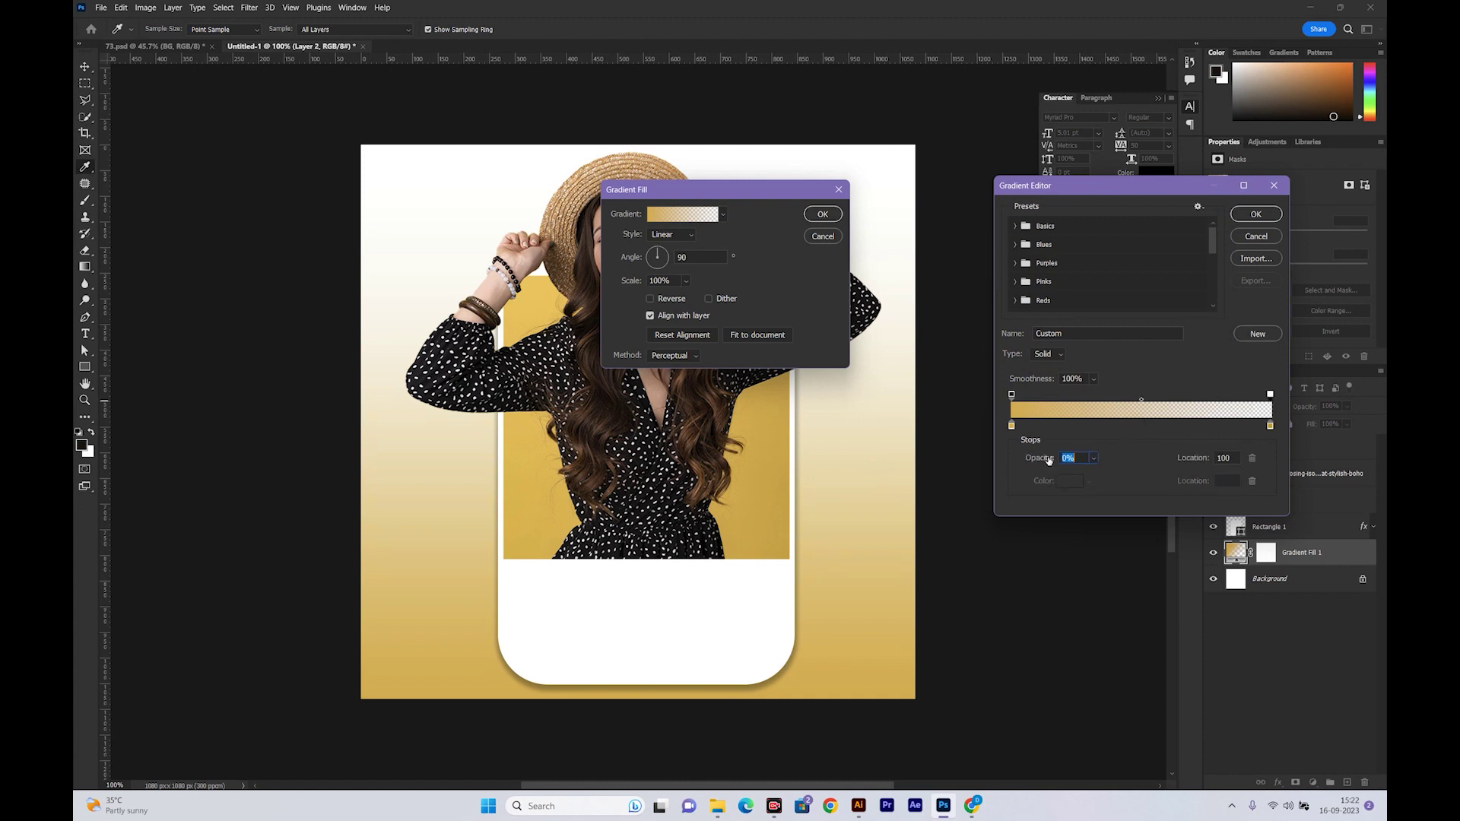
{"action": "key", "text": "Return"}
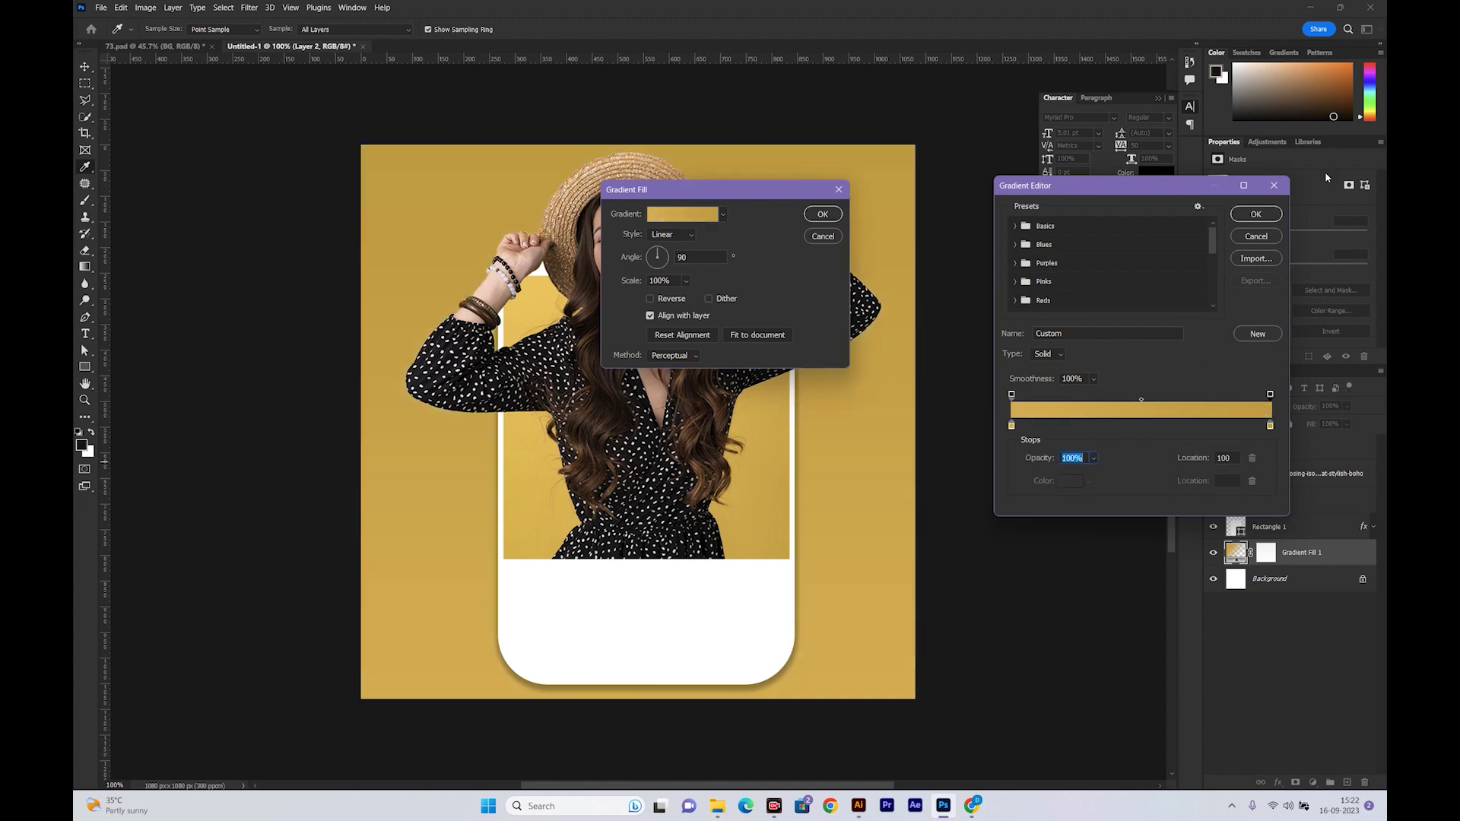
{"action": "left_click", "coordinate": [1256, 213]}
Confirm the gold gradient background, then select Layer 1 and the woman photo layer
{"action": "left_click_drag", "start_coordinate": [721, 195], "coordinate": [1012, 299]}
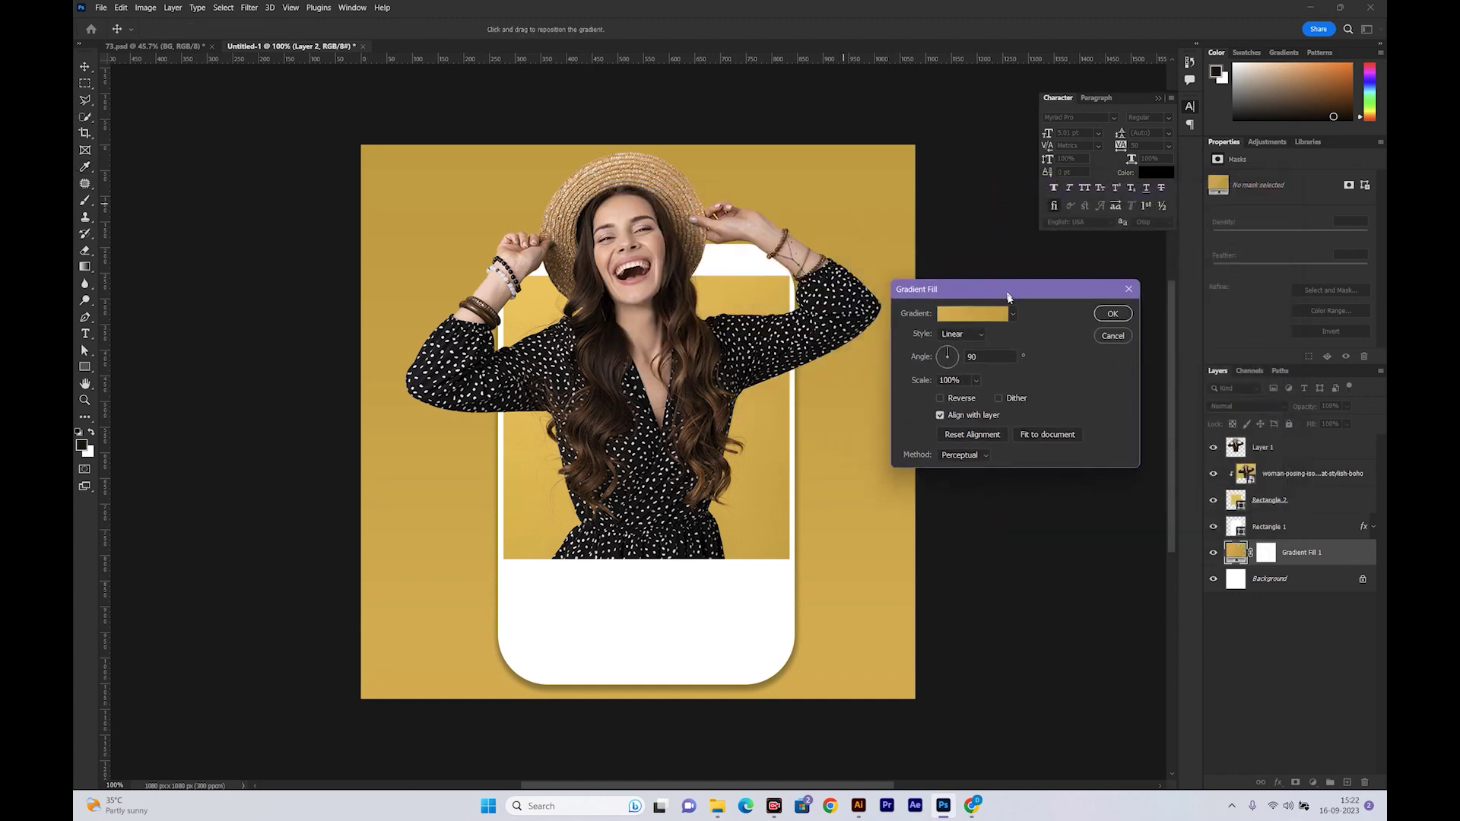
{"action": "left_click", "coordinate": [1111, 319]}
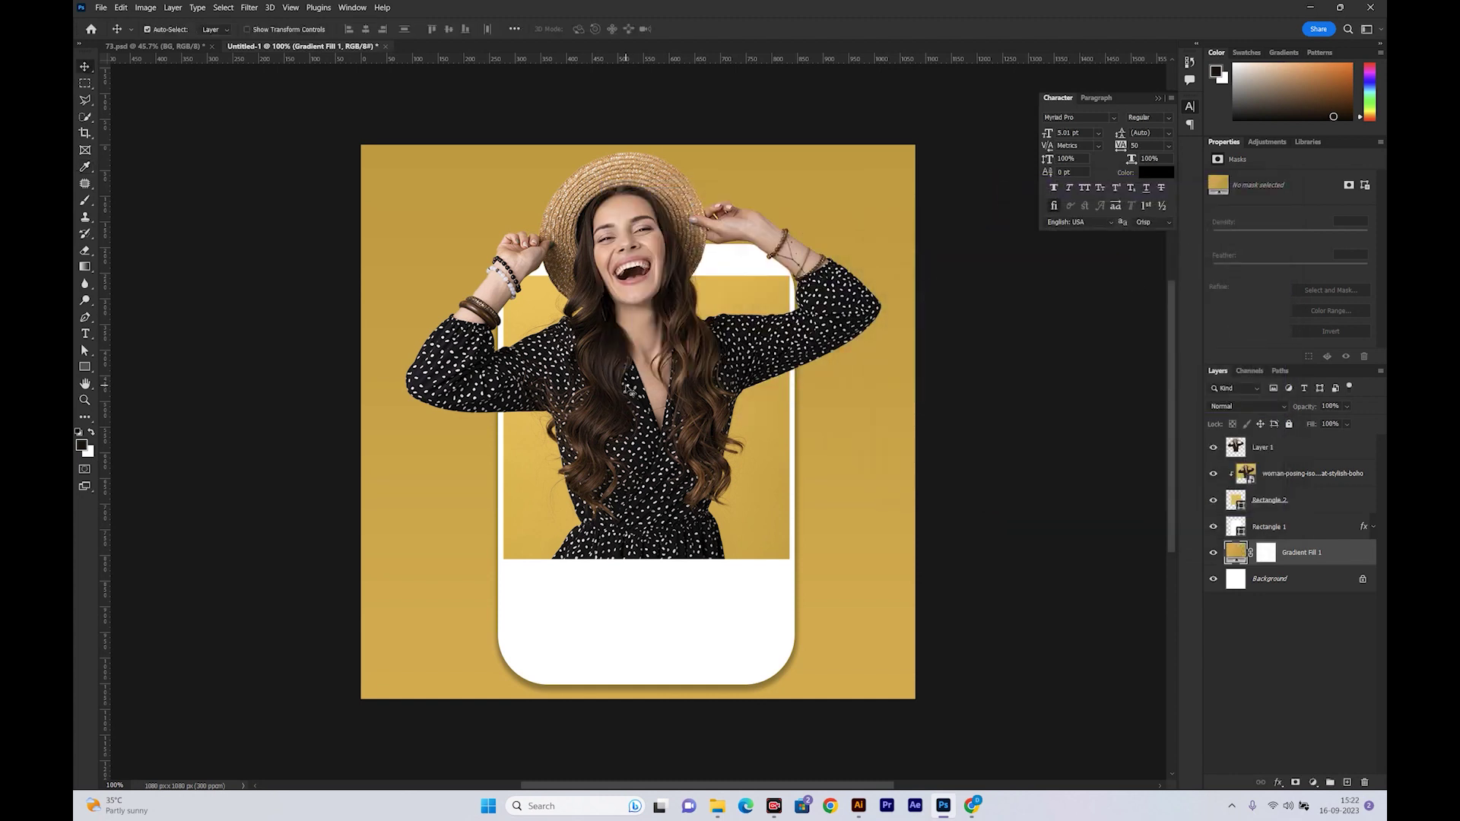
{"action": "left_click", "coordinate": [661, 407]}
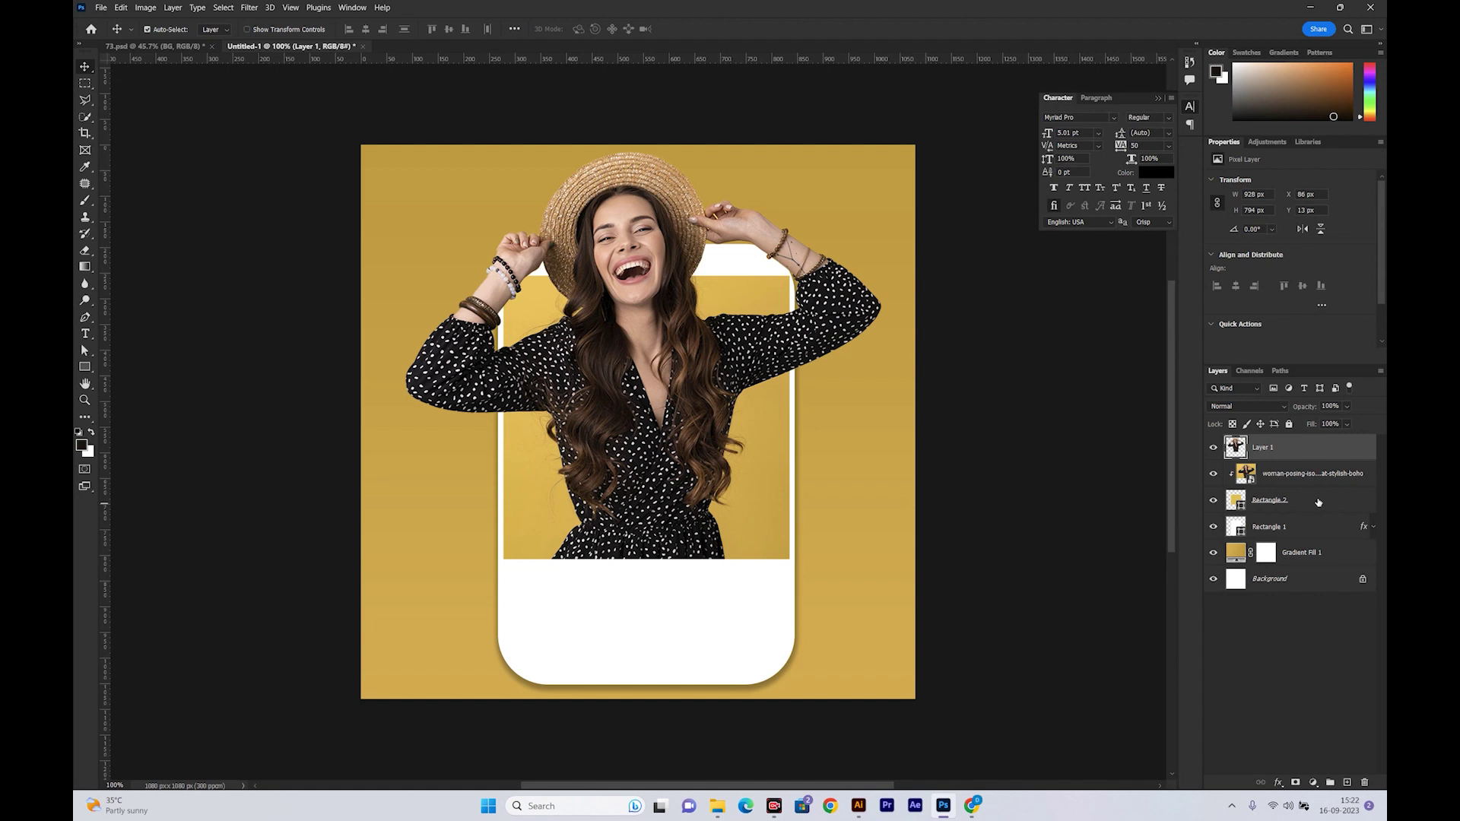
{"action": "left_click_drag", "start_coordinate": [692, 403], "coordinate": [691, 403]}
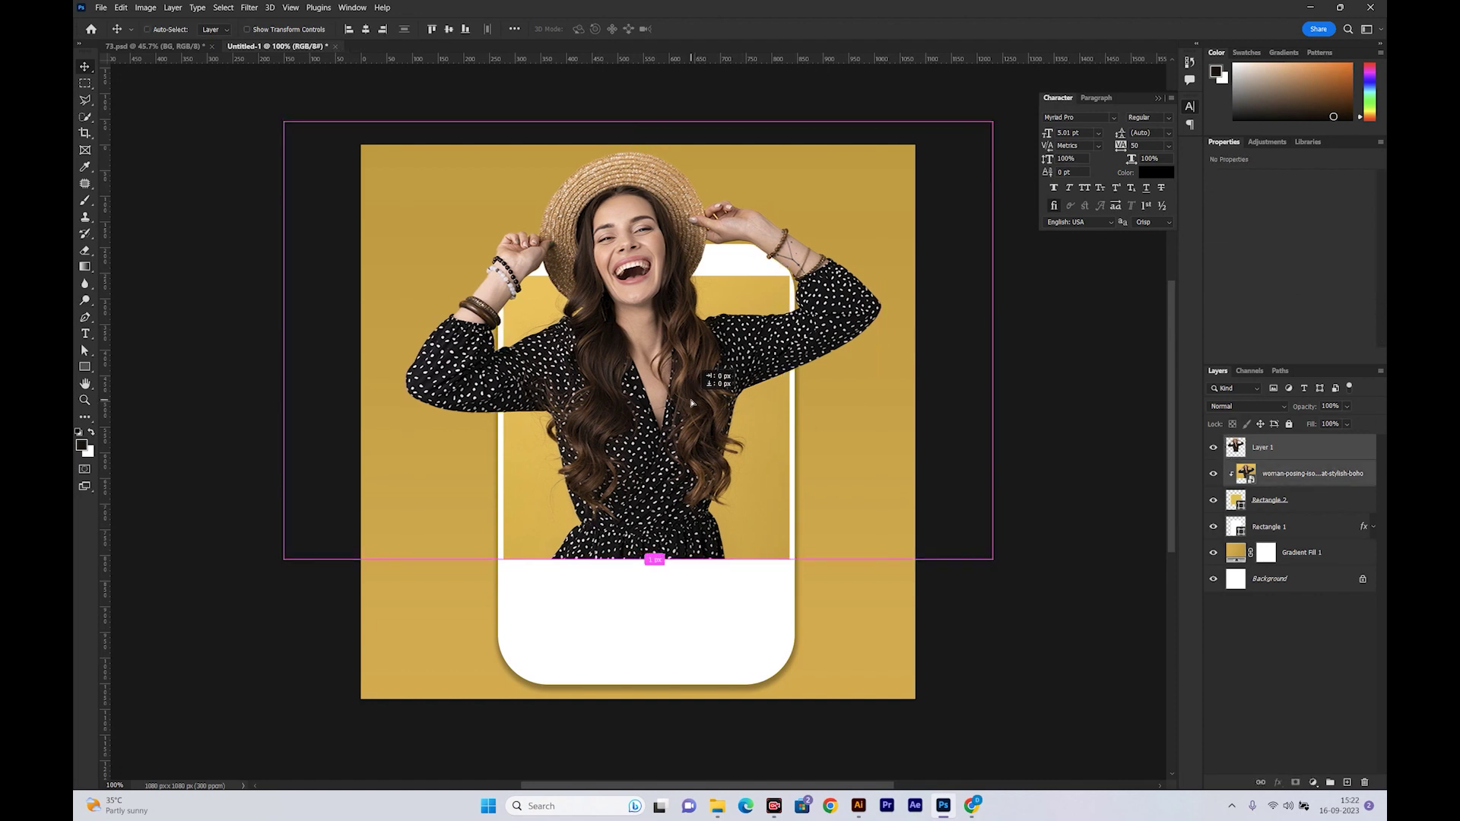
{"action": "left_click_drag", "start_coordinate": [691, 403], "coordinate": [691, 403]}
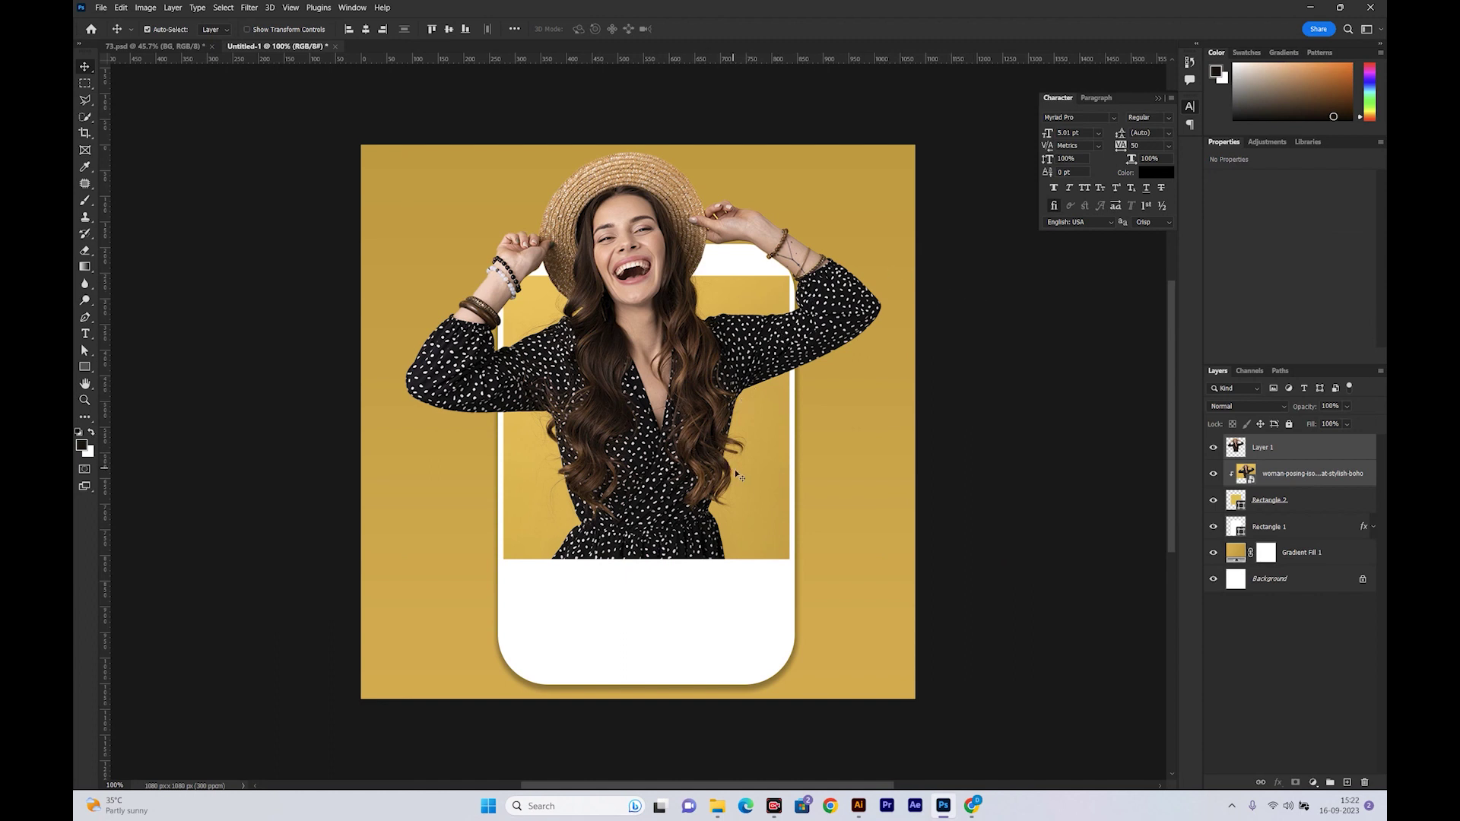
{"action": "left_click", "coordinate": [1292, 477]}
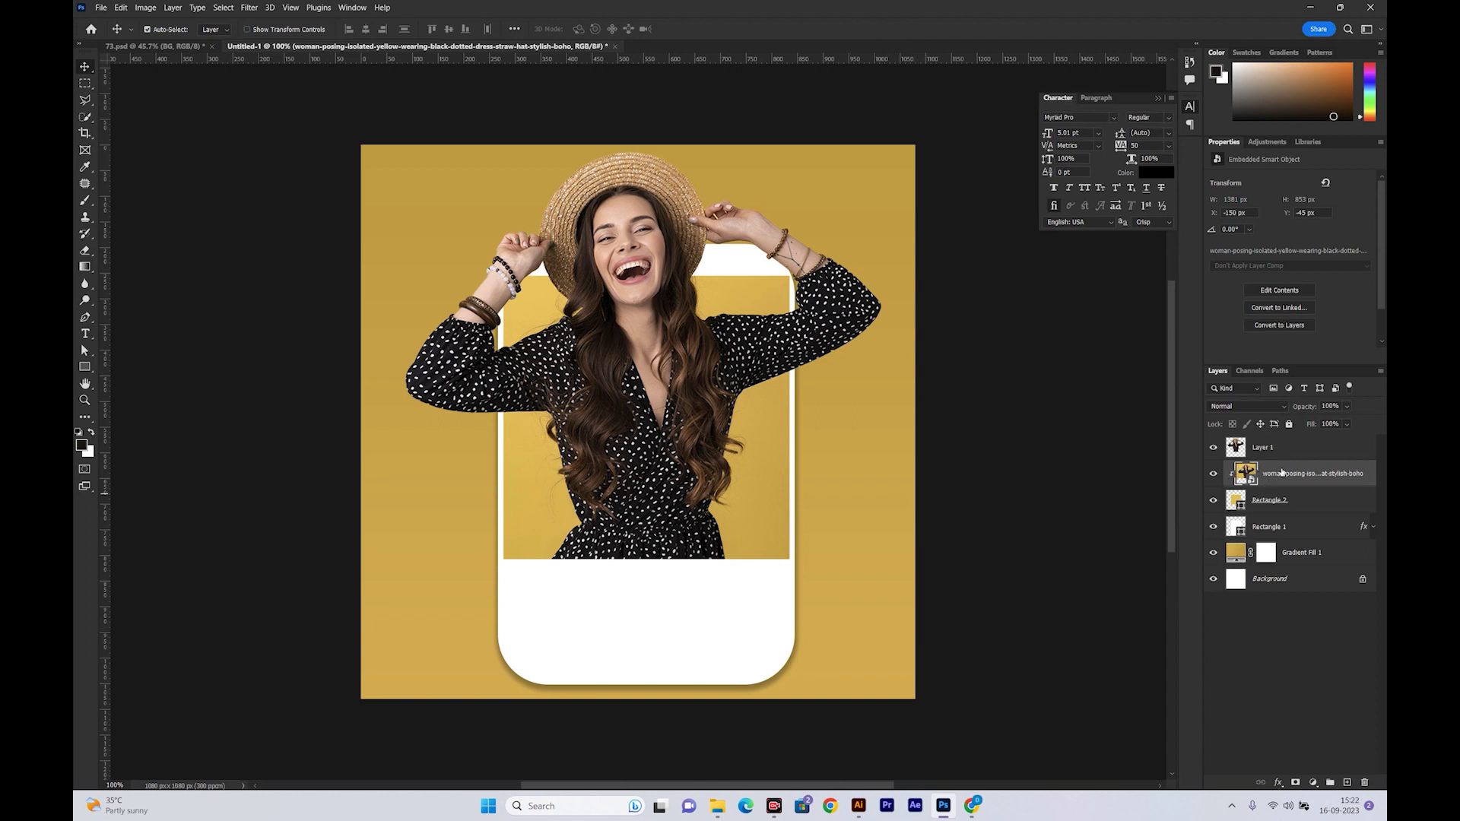
Add a text layer reading 'instagram' left of the card
{"action": "key", "text": "t"}
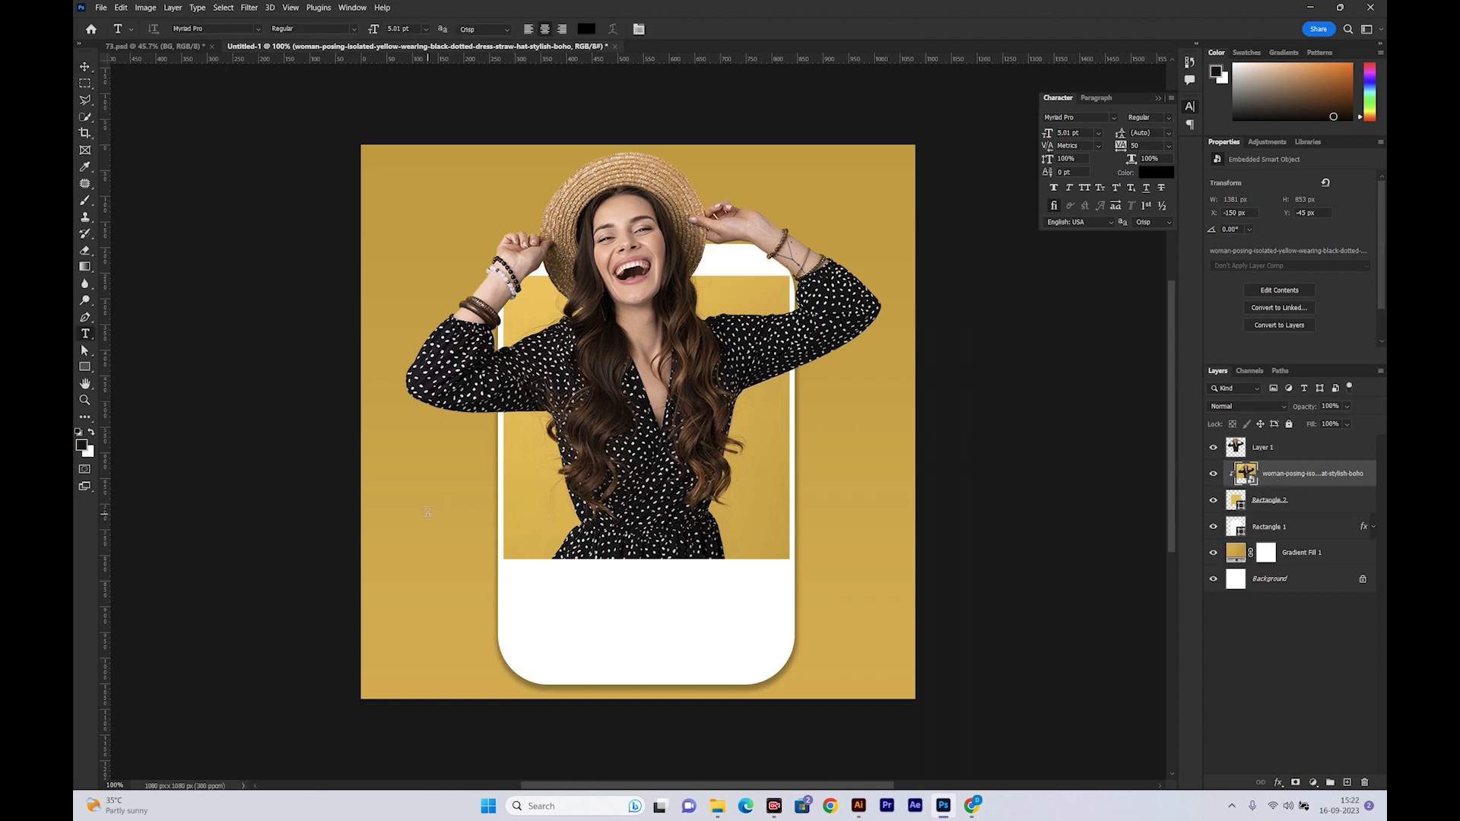
{"action": "left_click", "coordinate": [428, 512]}
{"action": "key", "text": "BackSpace"}
{"action": "type", "text": "instagram"}
{"action": "key", "text": "ctrl+Return"}
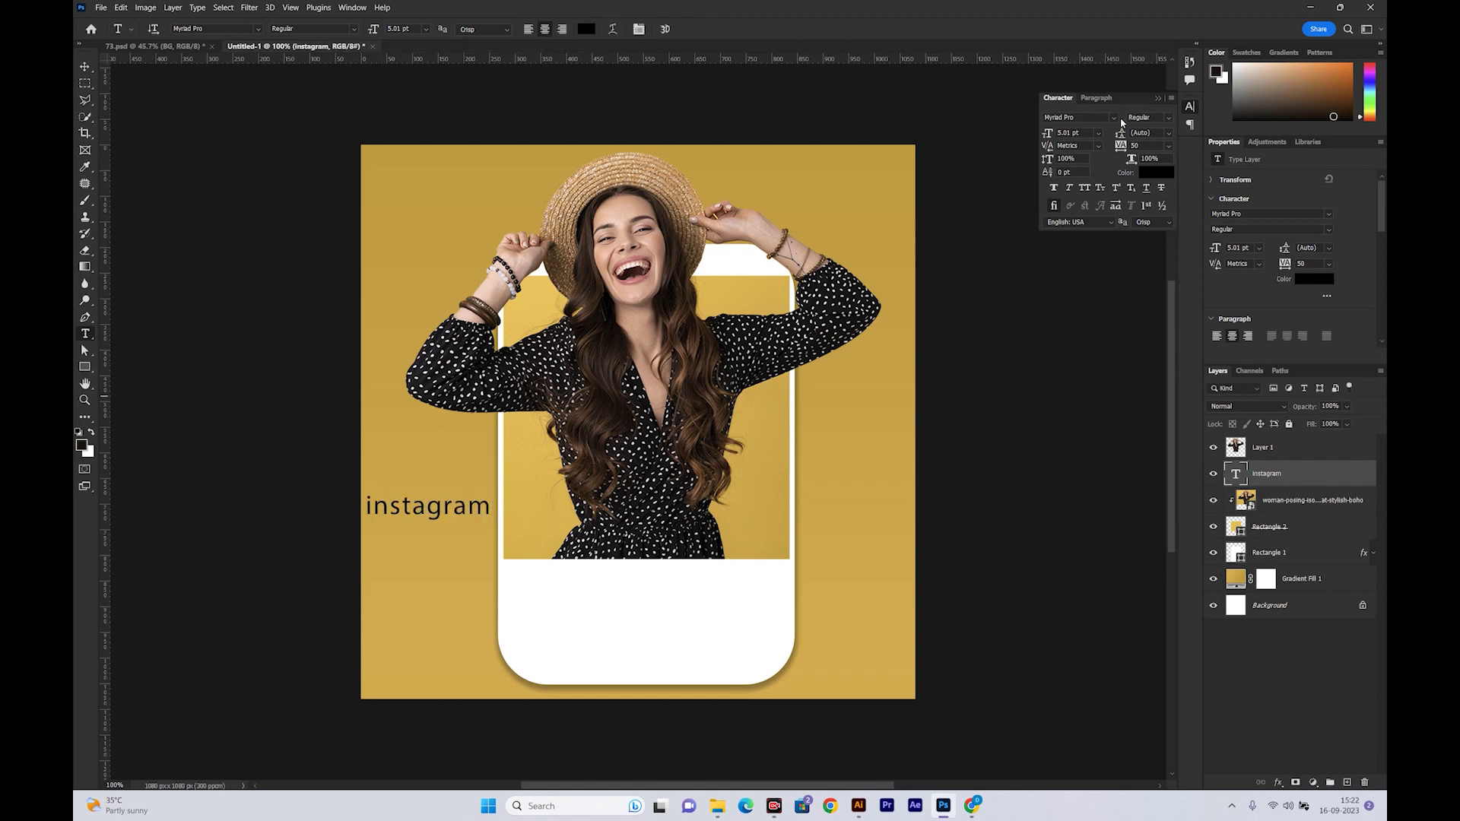
Set the 'instagram' text's font to Anton
{"action": "left_click", "coordinate": [1112, 117]}
{"action": "key", "text": "Up"}
{"action": "key", "text": "Up"}
{"action": "key", "text": "Up"}
{"action": "key", "text": "Up"}
{"action": "key", "text": "Up"}
{"action": "key", "text": "Up"}
{"action": "key", "text": "Up"}
{"action": "key", "text": "Up"}
{"action": "key", "text": "Up"}
{"action": "left_click_drag", "start_coordinate": [1289, 505], "coordinate": [1295, 176]}
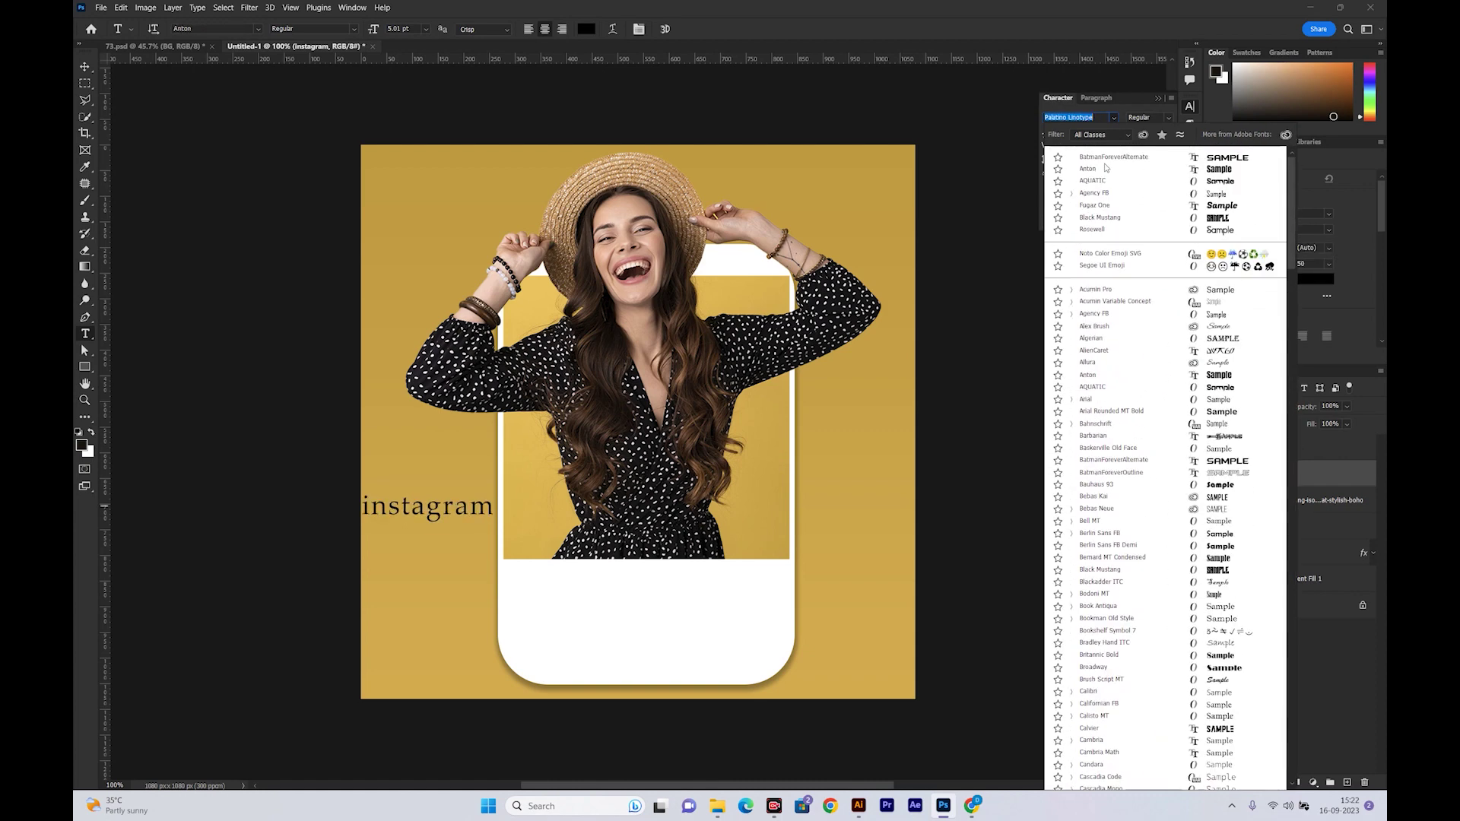
{"action": "key", "text": "Up"}
{"action": "key", "text": "Down"}
{"action": "left_click", "coordinate": [1099, 172]}
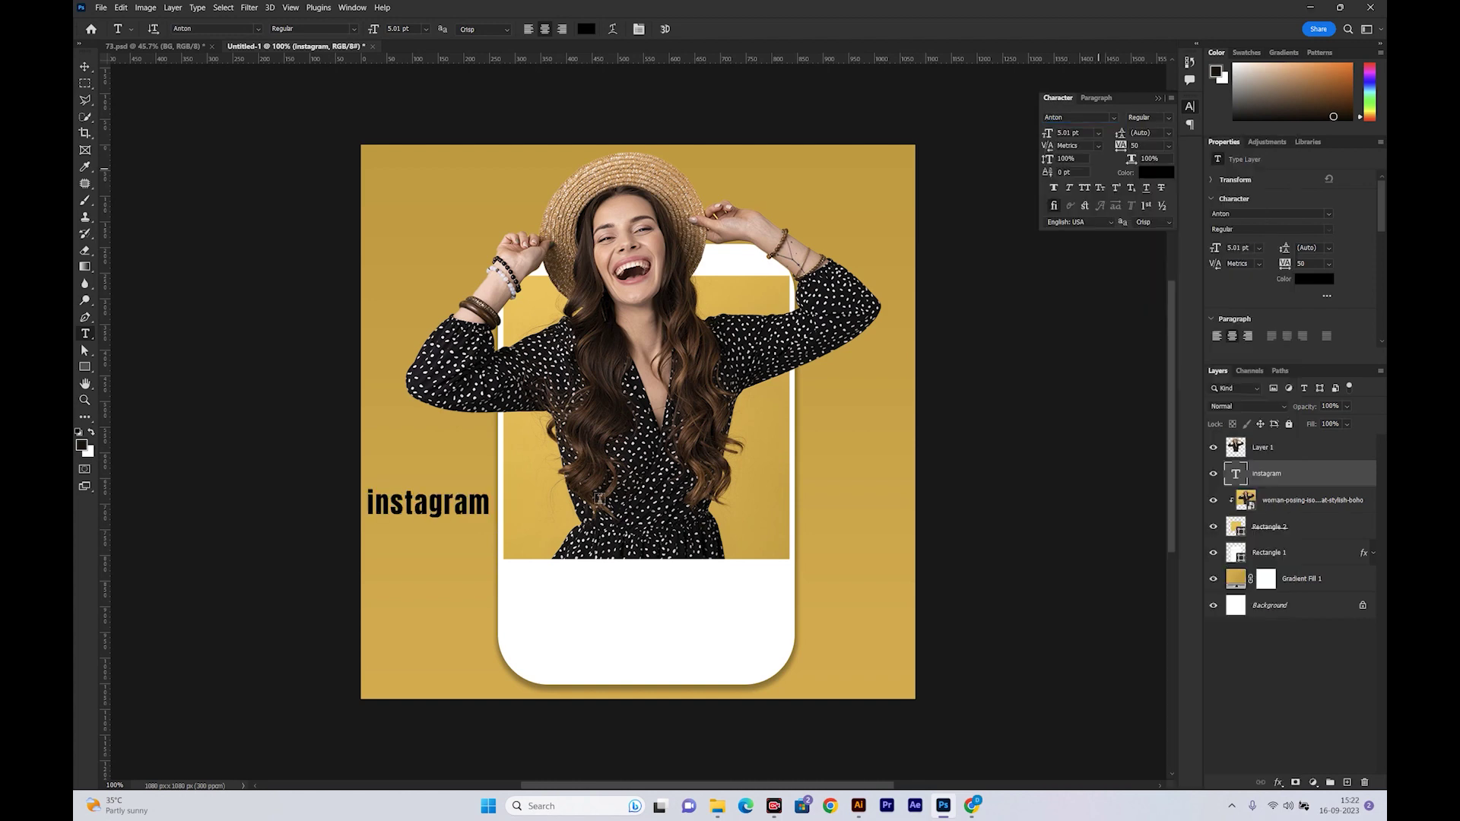
Enlarge and stretch the 'instagram' text across the card's top
{"action": "key", "text": "ctrl+t"}
{"action": "mouse_move", "coordinate": [492, 503]}
{"action": "left_mouse_down"}
{"action": "mouse_move", "coordinate": [591, 488]}
{"action": "mouse_move", "coordinate": [751, 323]}
{"action": "left_mouse_up"}
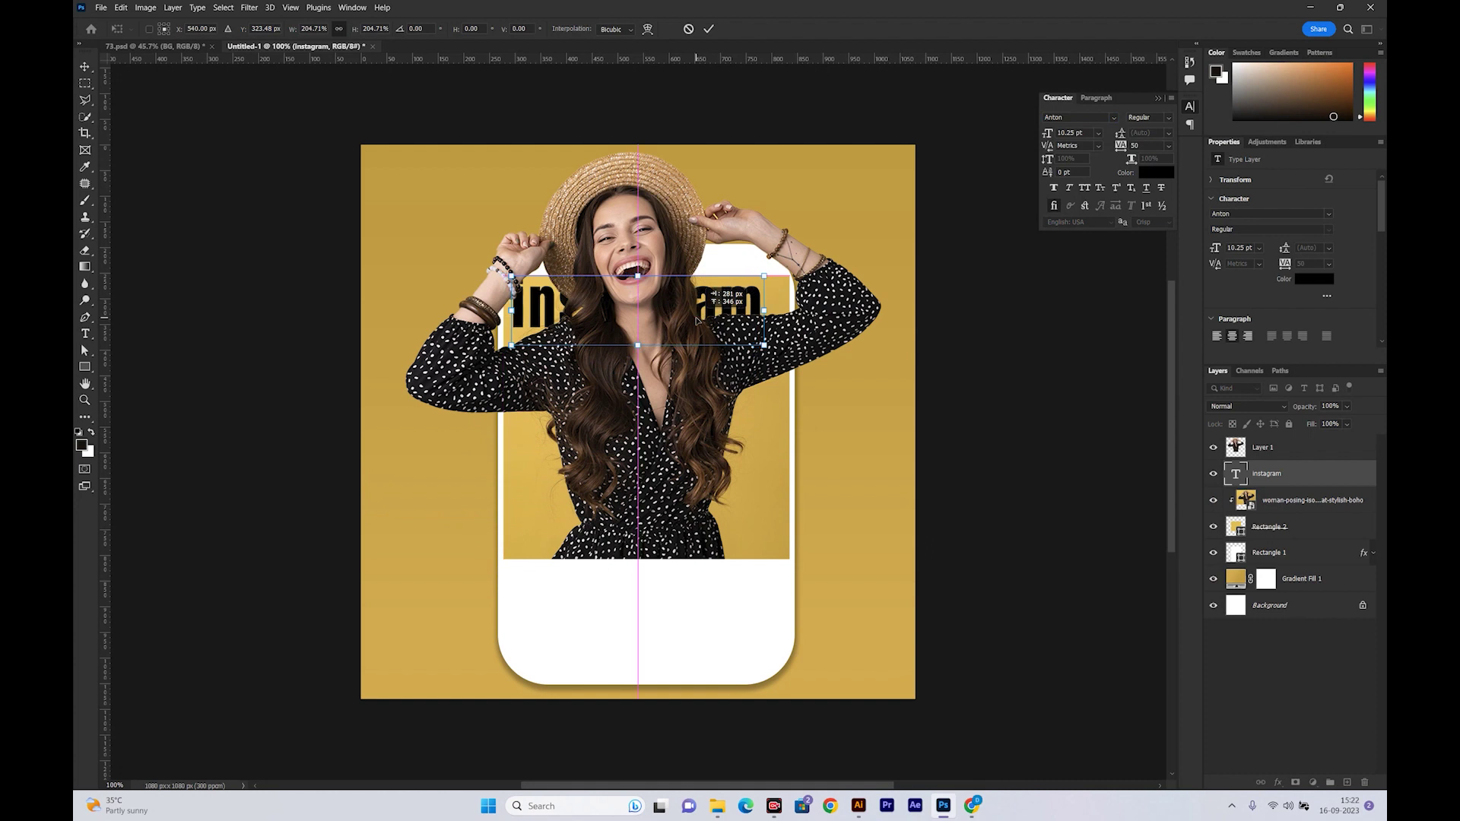
{"action": "left_click_drag", "start_coordinate": [763, 310], "coordinate": [789, 311]}
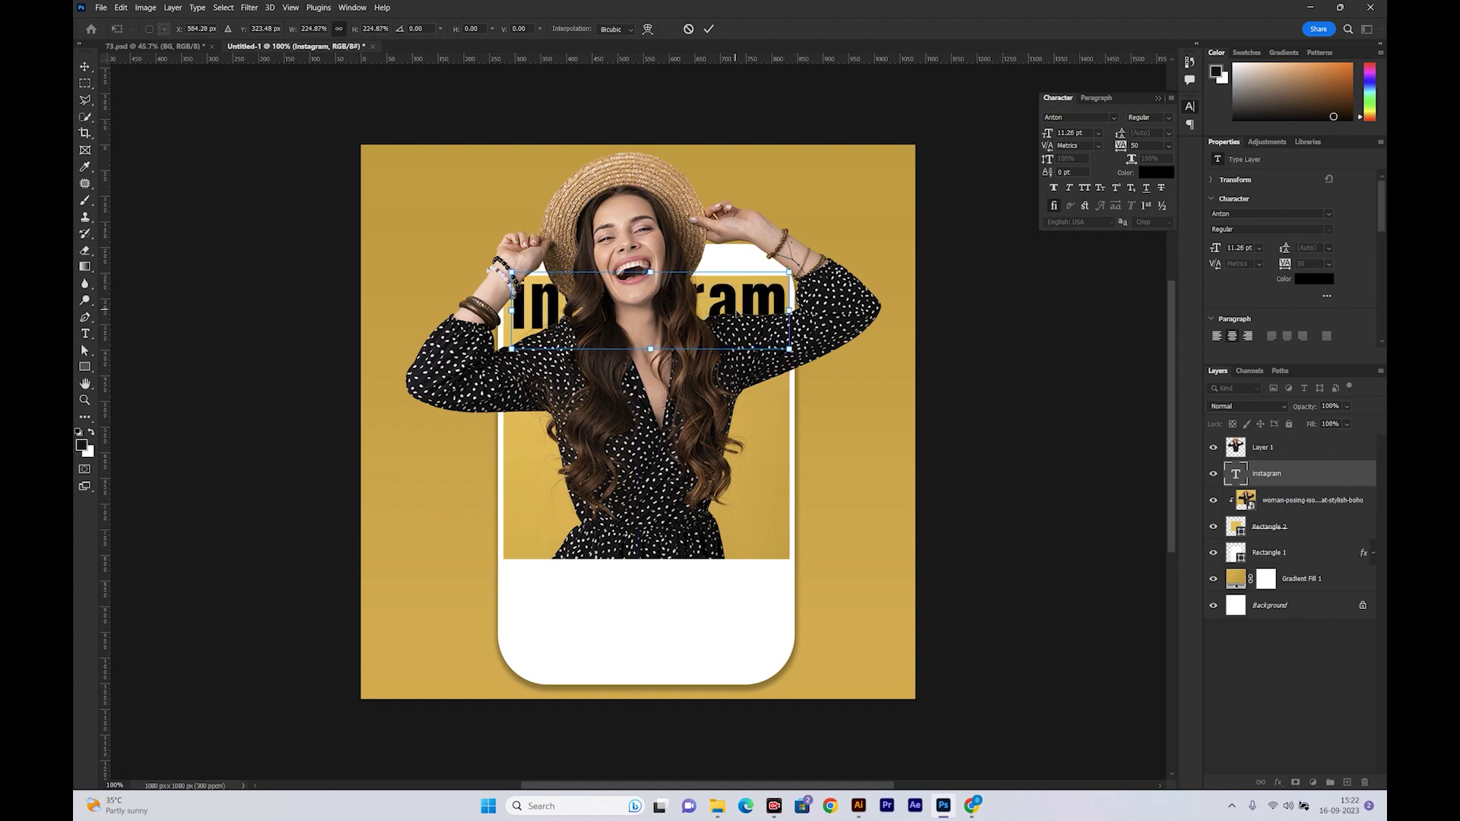
Commit the widened instagram text and convert its layer to a Smart Object
{"action": "key", "text": "Return"}
{"action": "right_click", "coordinate": [1303, 473]}
{"action": "left_click", "coordinate": [1226, 399]}
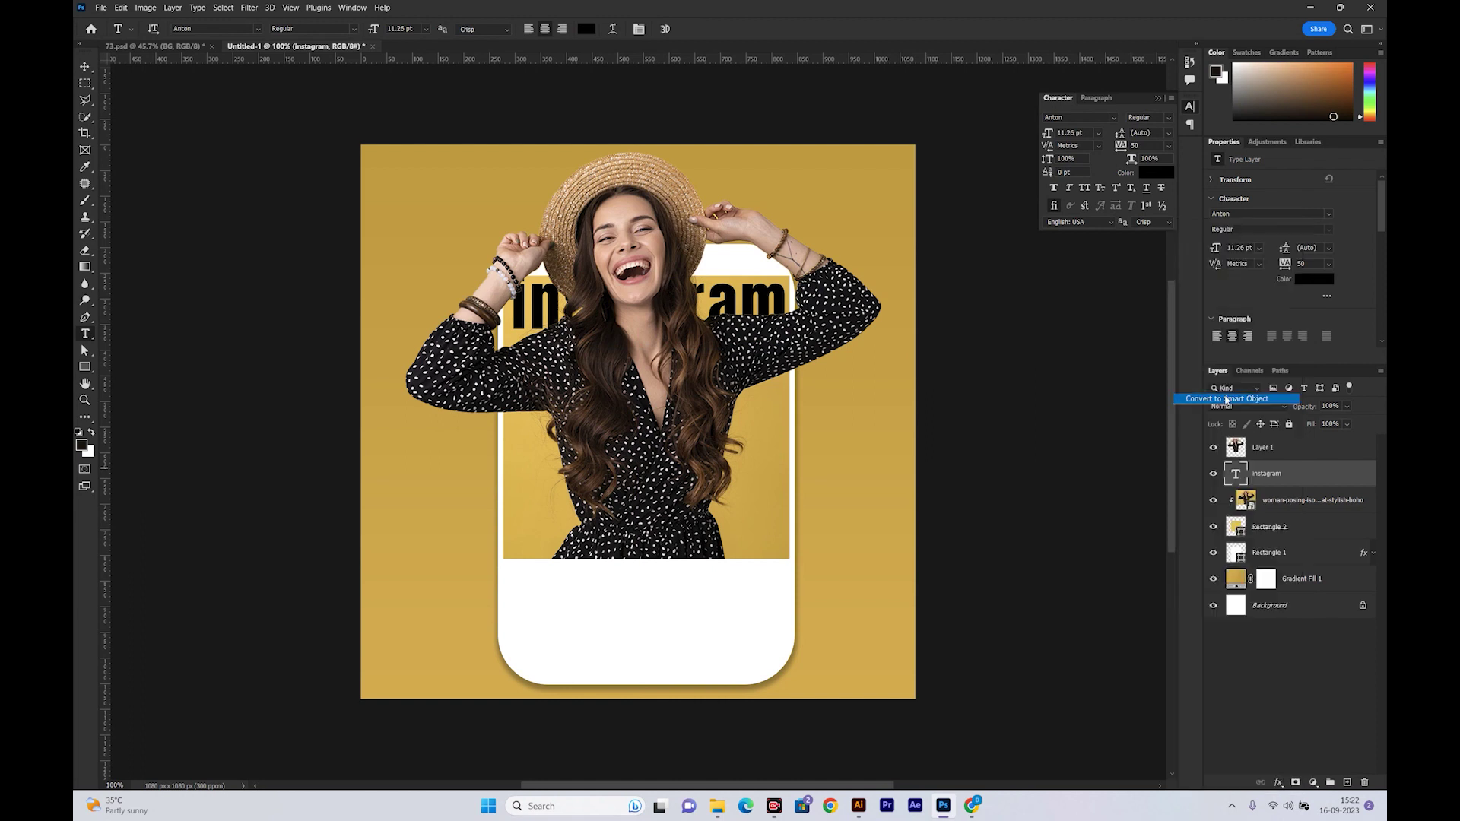
Alt-drag copies of the instagram text down the card into six stacked rows, selecting all rows
{"action": "left_click_drag", "start_coordinate": [761, 304], "coordinate": [787, 431]}
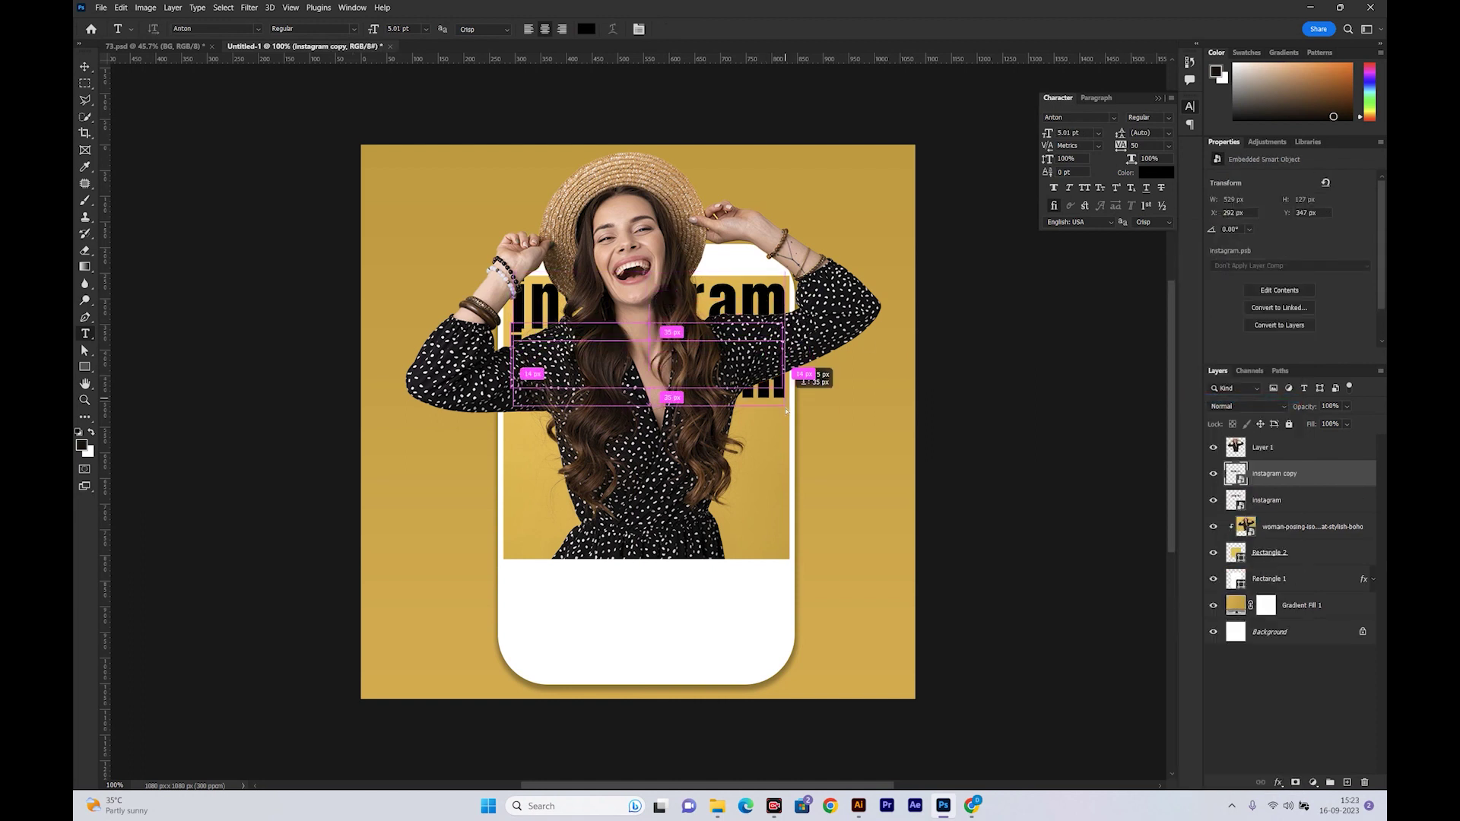
{"action": "left_click_drag", "start_coordinate": [787, 430], "coordinate": [778, 576]}
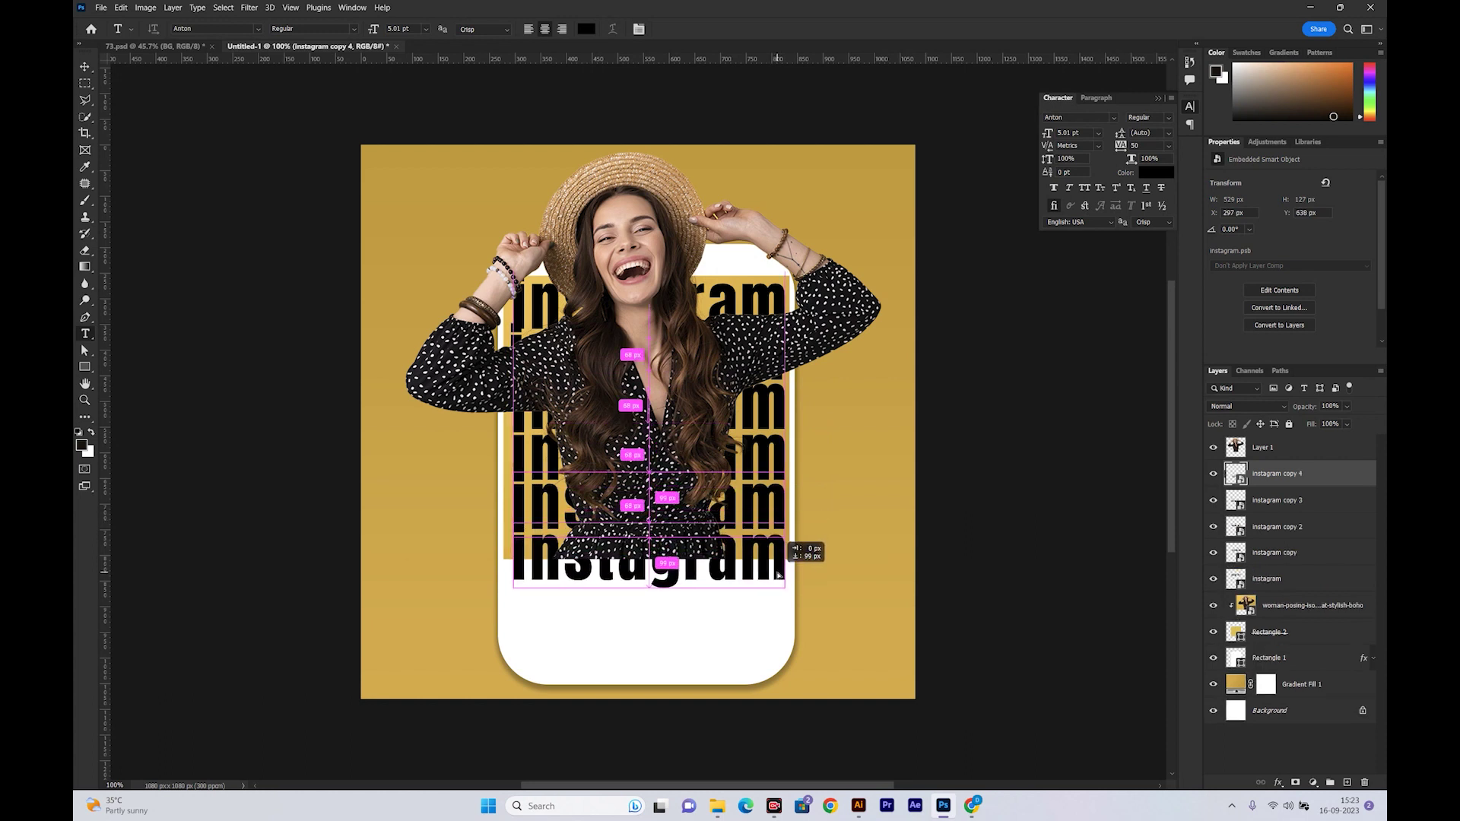
{"action": "left_click_drag", "start_coordinate": [779, 576], "coordinate": [777, 587]}
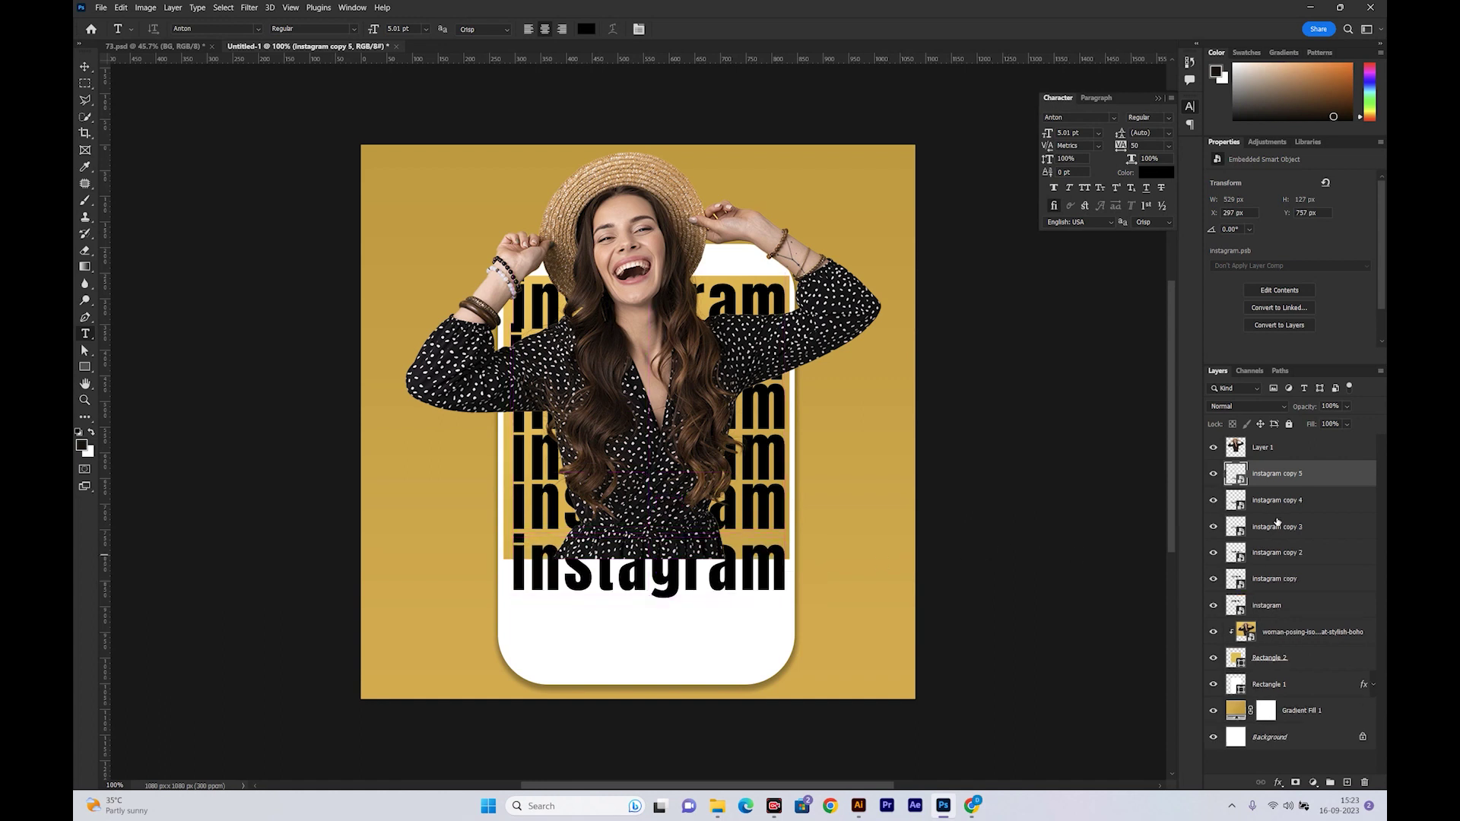
{"action": "left_click_drag", "start_coordinate": [783, 579], "coordinate": [783, 564]}
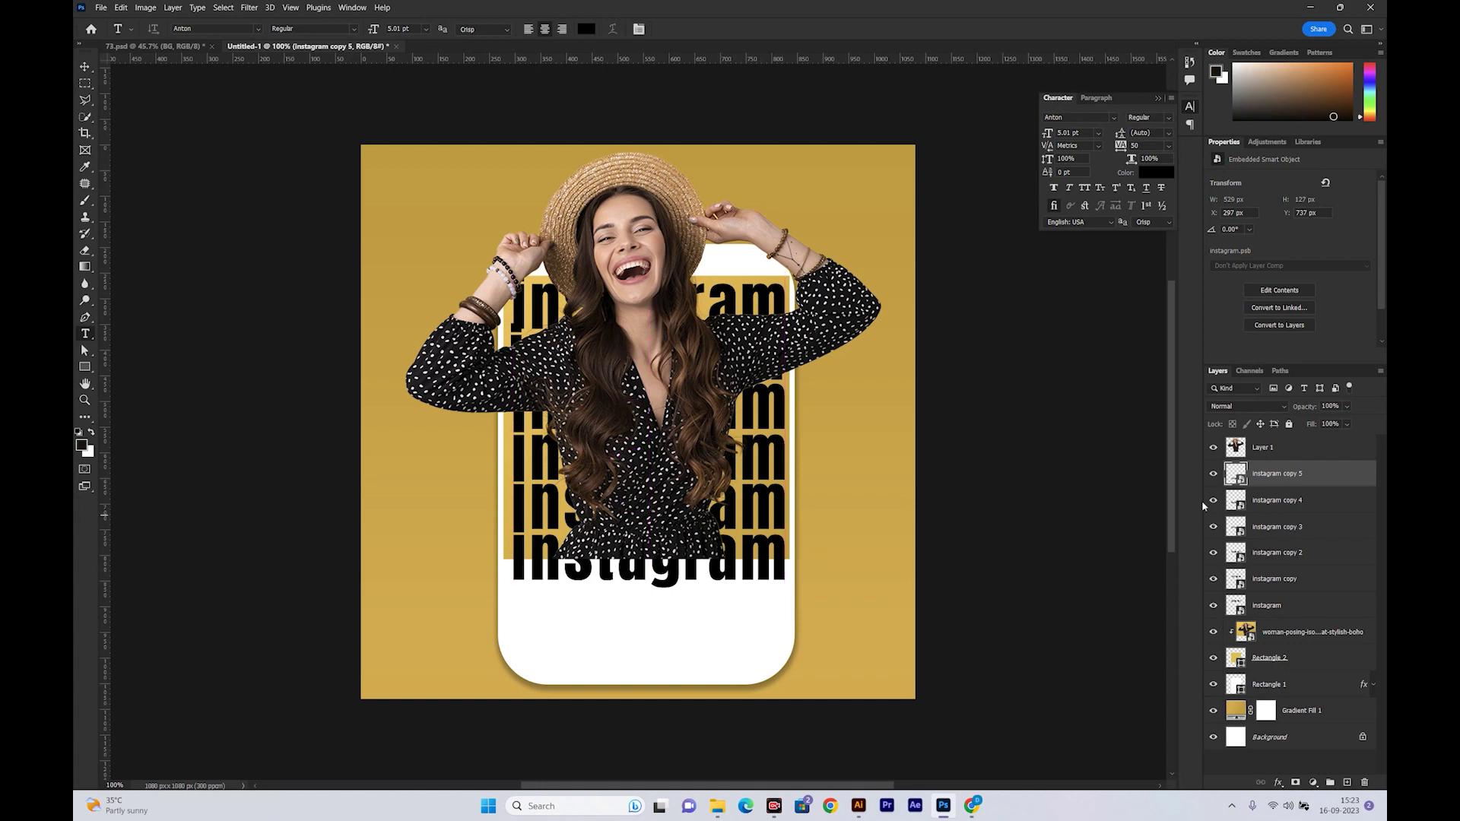
{"action": "left_click", "coordinate": [1282, 606], "text": "ctrl"}
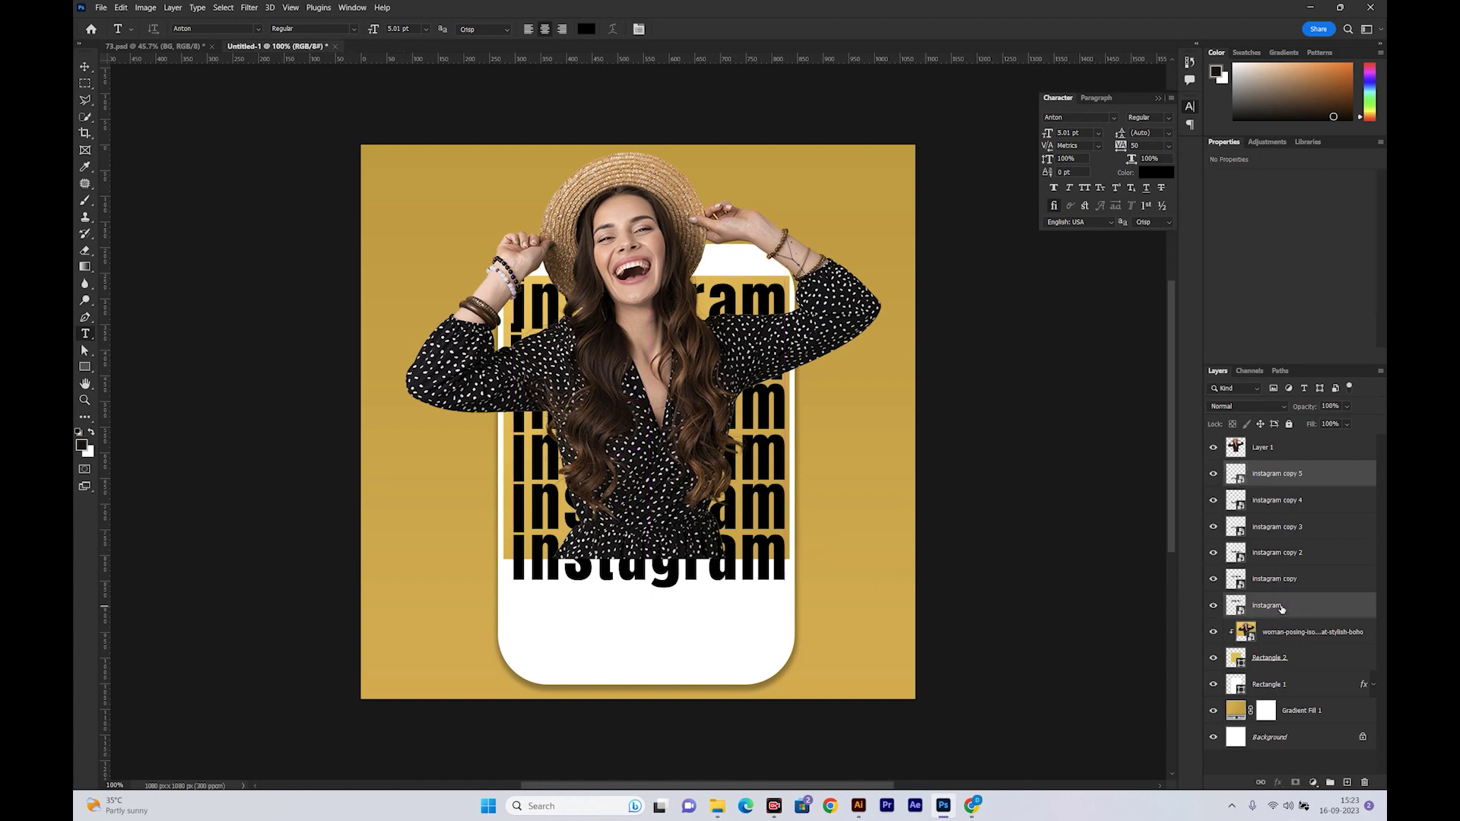
Merge the instagram rows into one Smart Object, clip it to the photo, and add a layer mask
{"action": "left_click", "coordinate": [1305, 508], "text": "shift"}
{"action": "right_click", "coordinate": [1305, 508]}
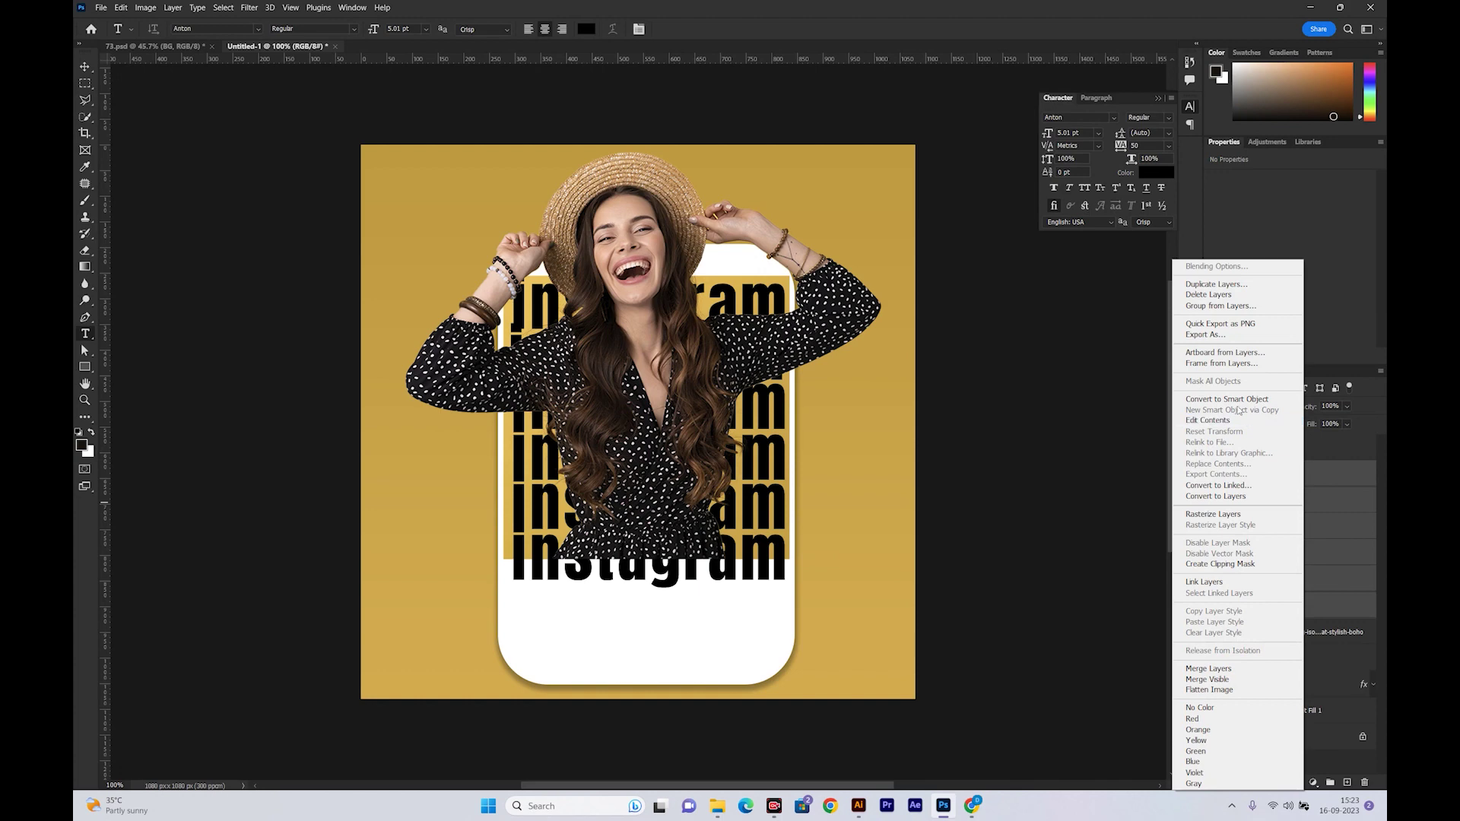
{"action": "left_click", "coordinate": [1236, 405]}
{"action": "left_click_drag", "start_coordinate": [1316, 487], "coordinate": [1315, 484]}
{"action": "left_click", "coordinate": [1316, 486], "text": "alt"}
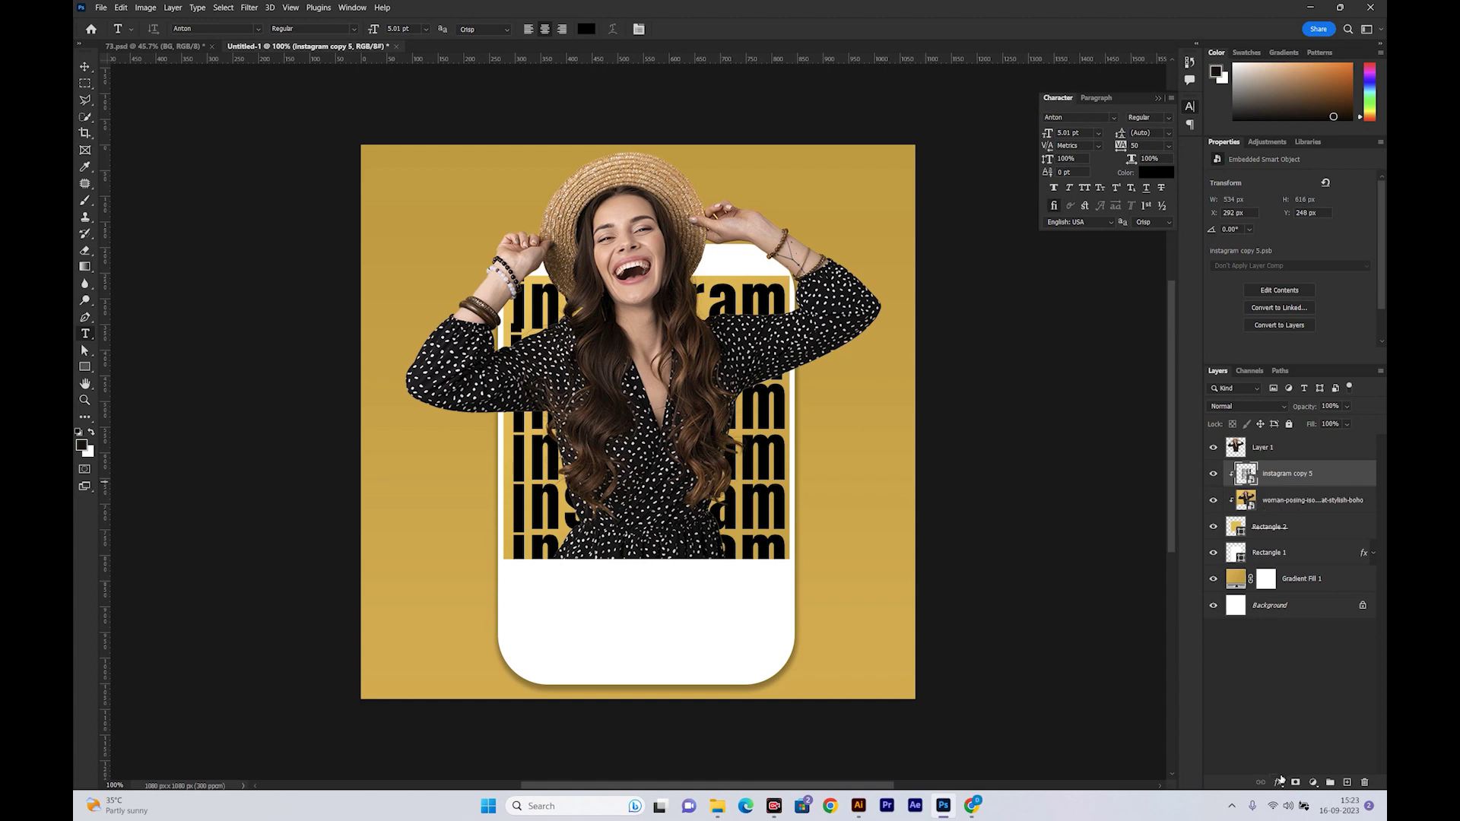
{"action": "left_click", "coordinate": [1311, 783]}
{"action": "left_click", "coordinate": [1295, 783]}
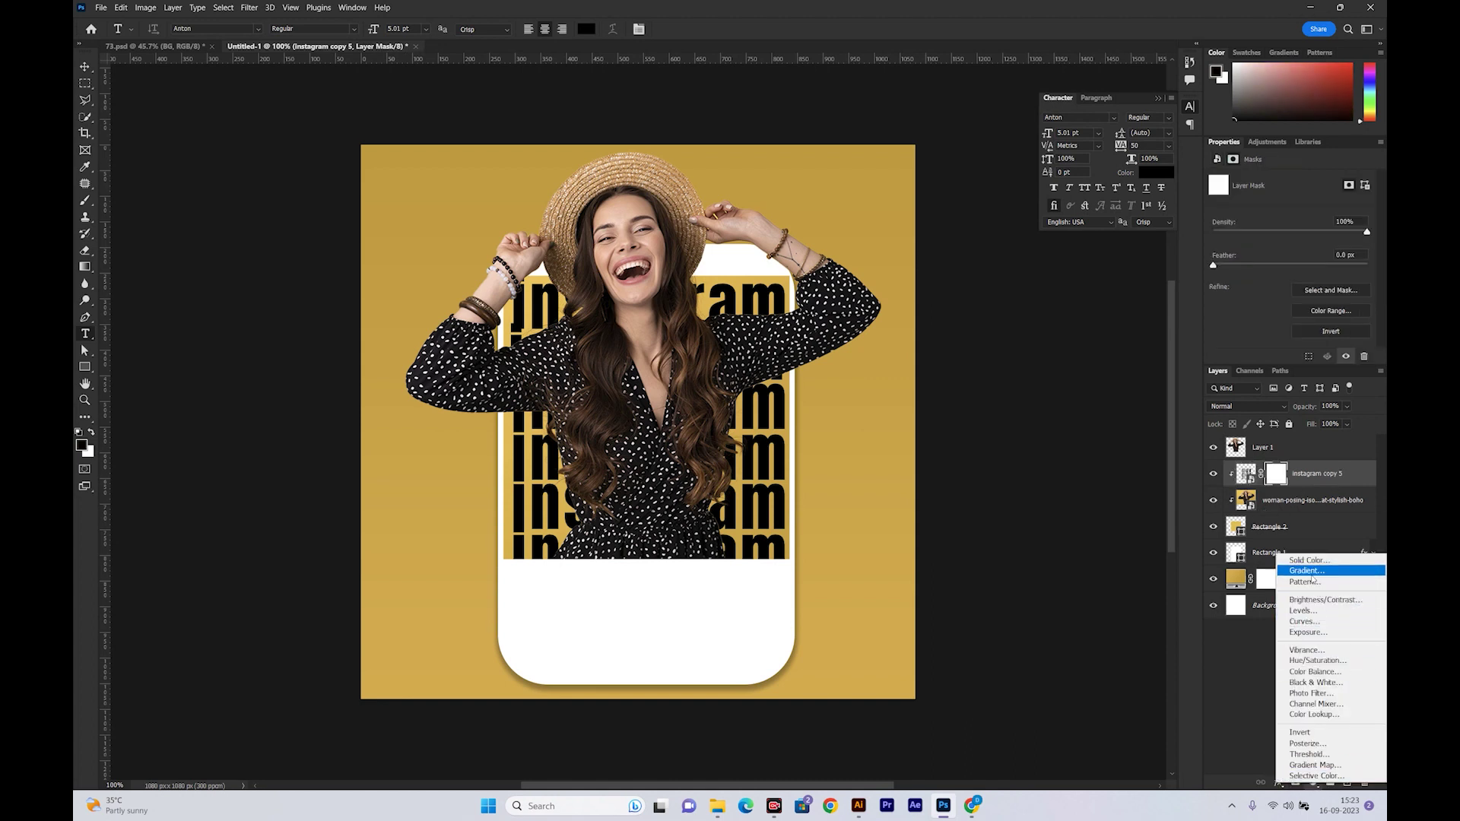
Fade the instagram text downward with a black-white mask gradient and set its opacity to 50%
{"action": "left_click", "coordinate": [1305, 571]}
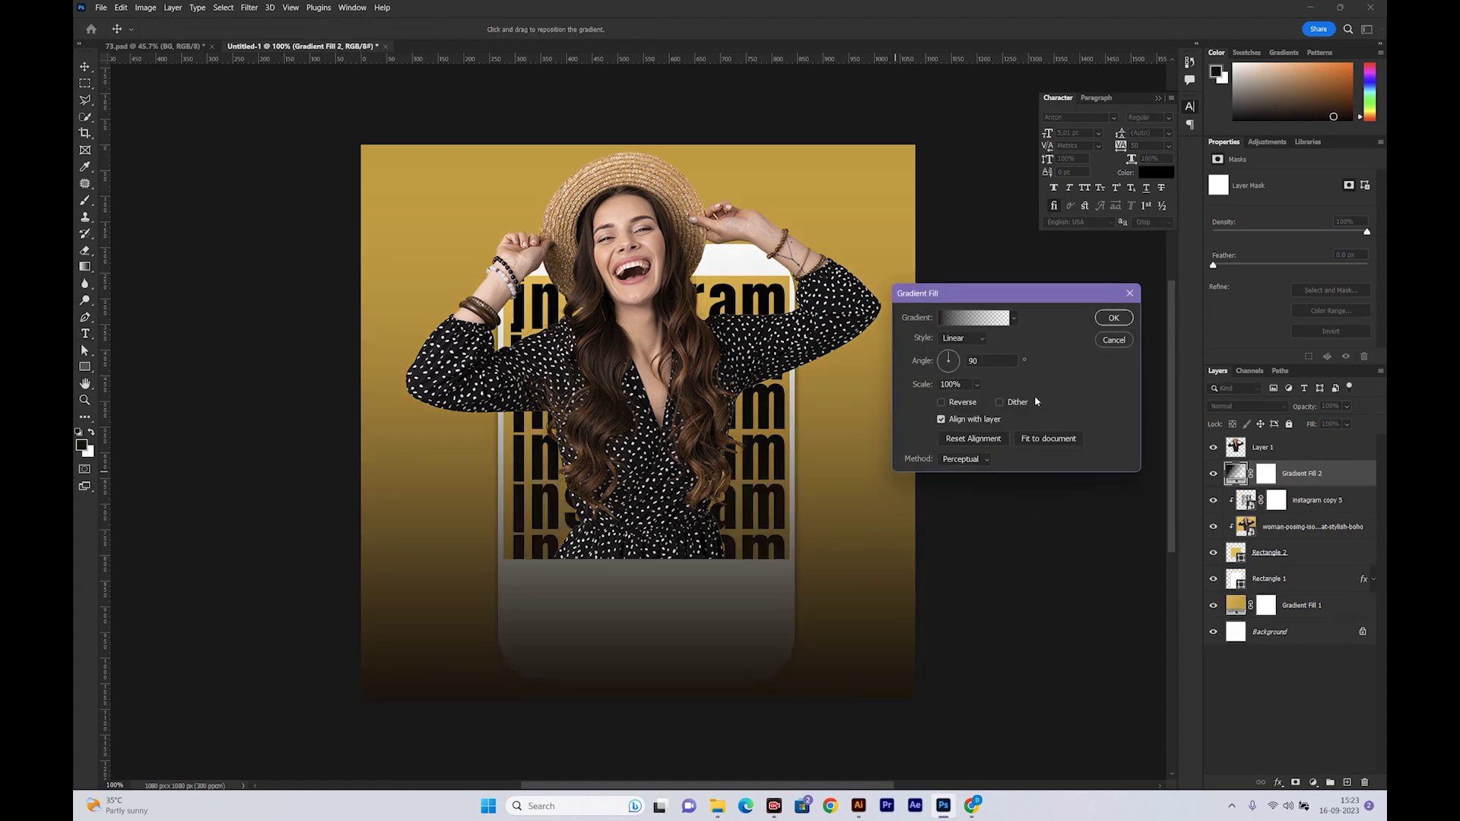
{"action": "left_click", "coordinate": [1113, 339]}
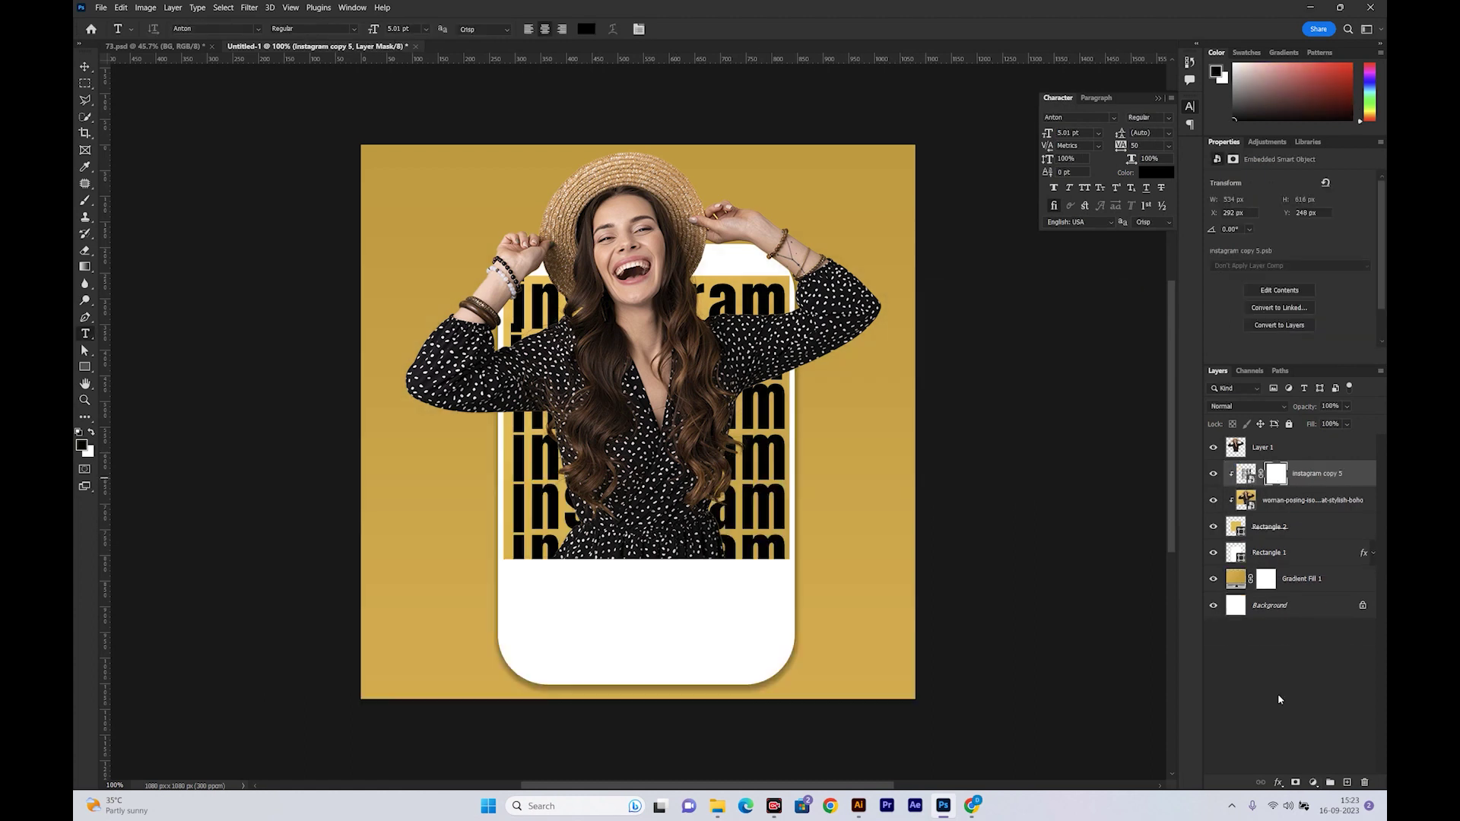
{"action": "left_click", "coordinate": [84, 266]}
{"action": "left_click_drag", "start_coordinate": [639, 560], "coordinate": [643, 342]}
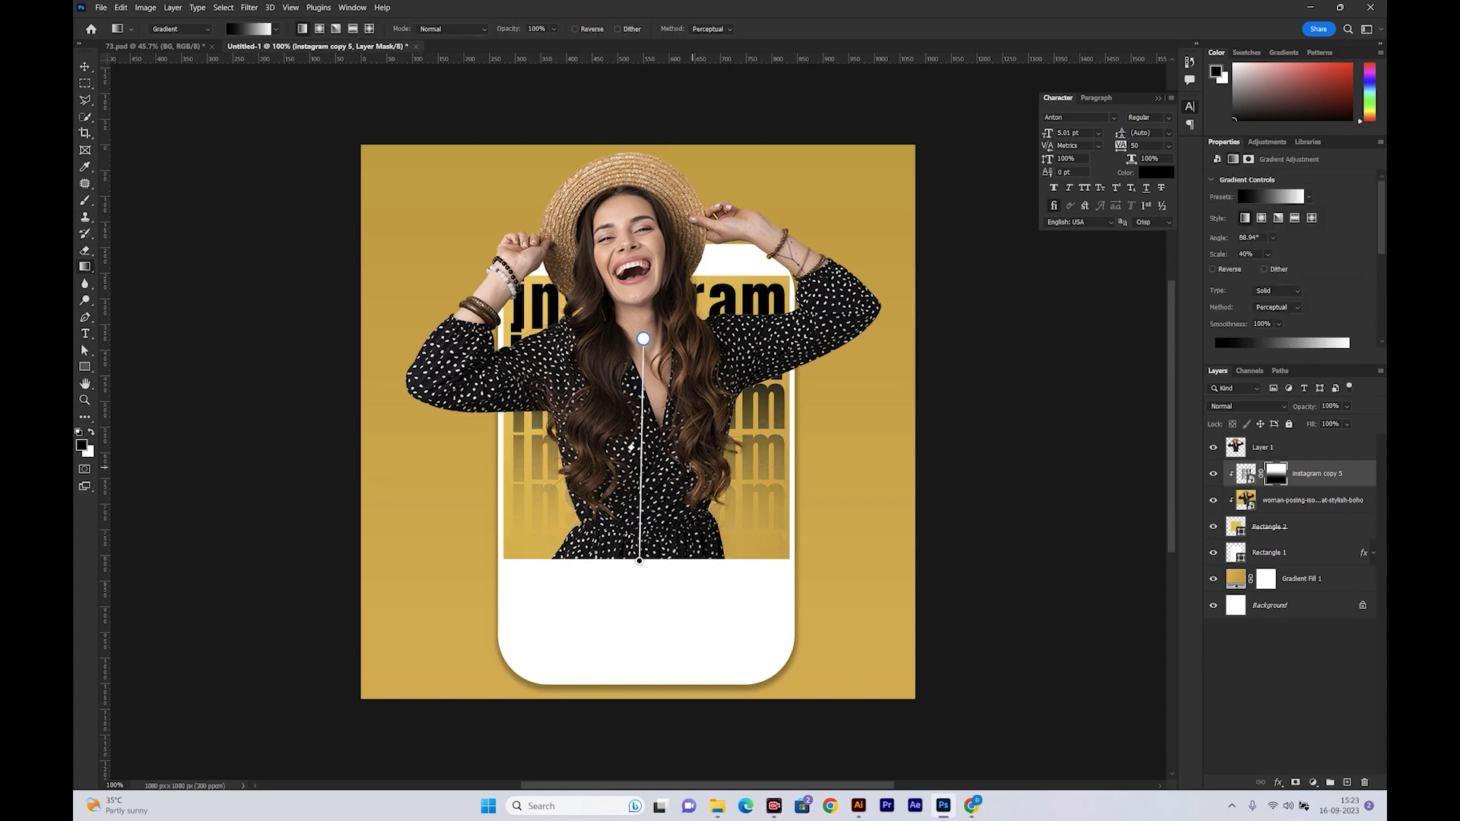
{"action": "left_click", "coordinate": [84, 66]}
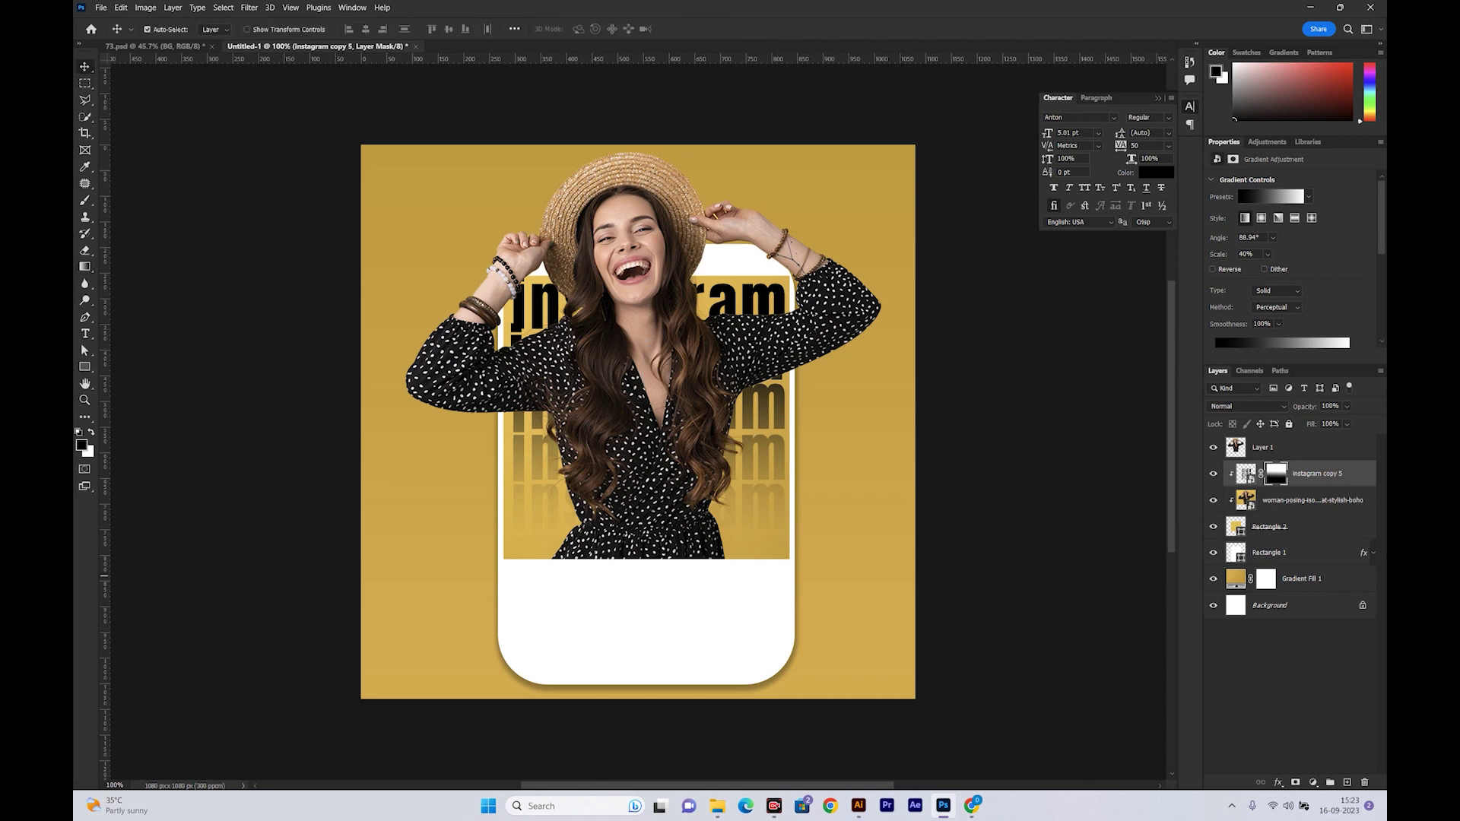
{"action": "left_click_drag", "start_coordinate": [1331, 422], "coordinate": [1331, 427]}
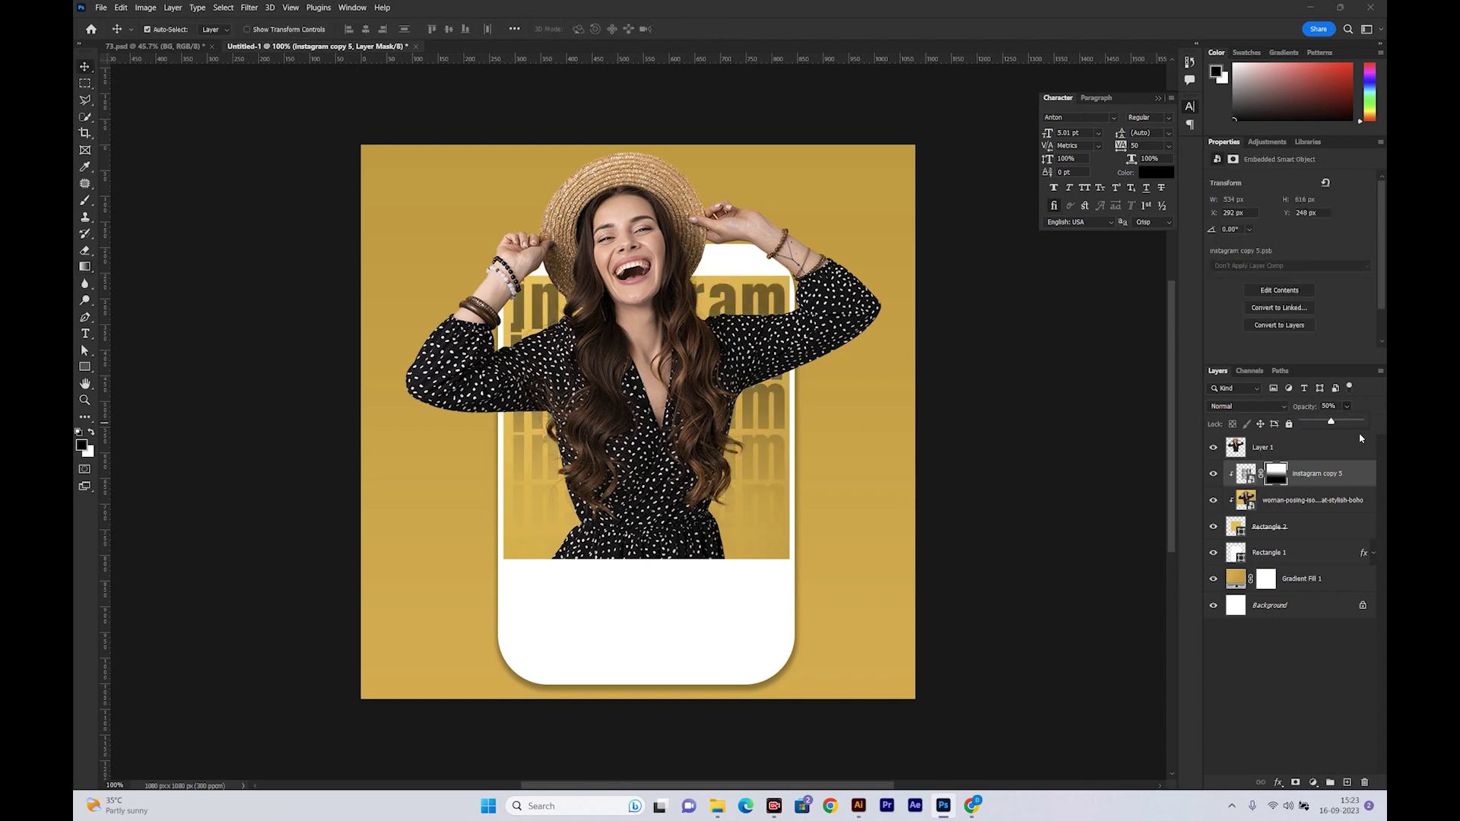
{"action": "left_click", "coordinate": [867, 437]}
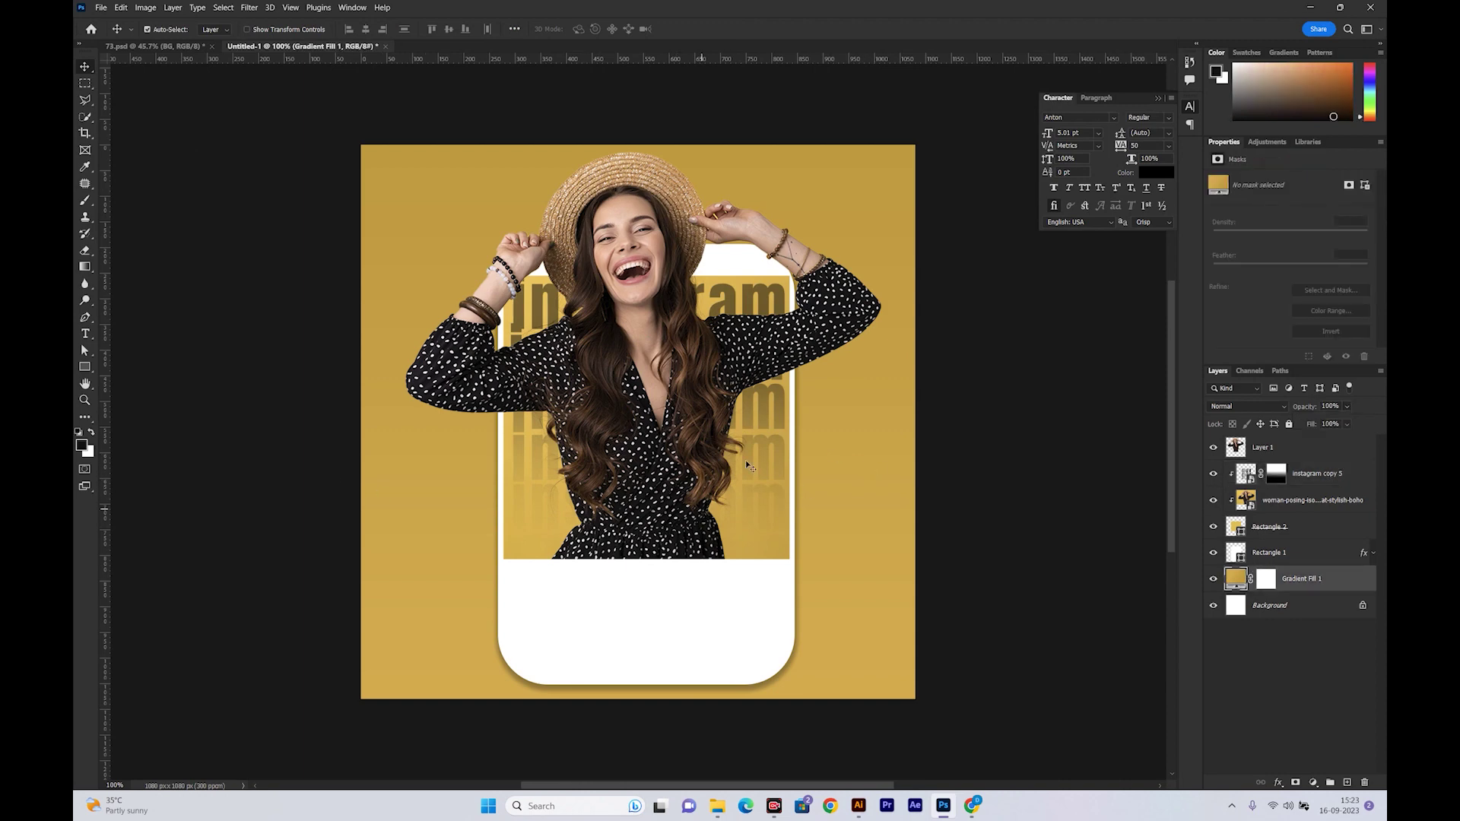
Paste the Instagram icons and caption group and scale it down beneath the photo on the card
{"action": "key", "text": "ctrl+v"}
{"action": "key", "text": "ctrl+t"}
{"action": "key", "text": "ctrl+minus"}
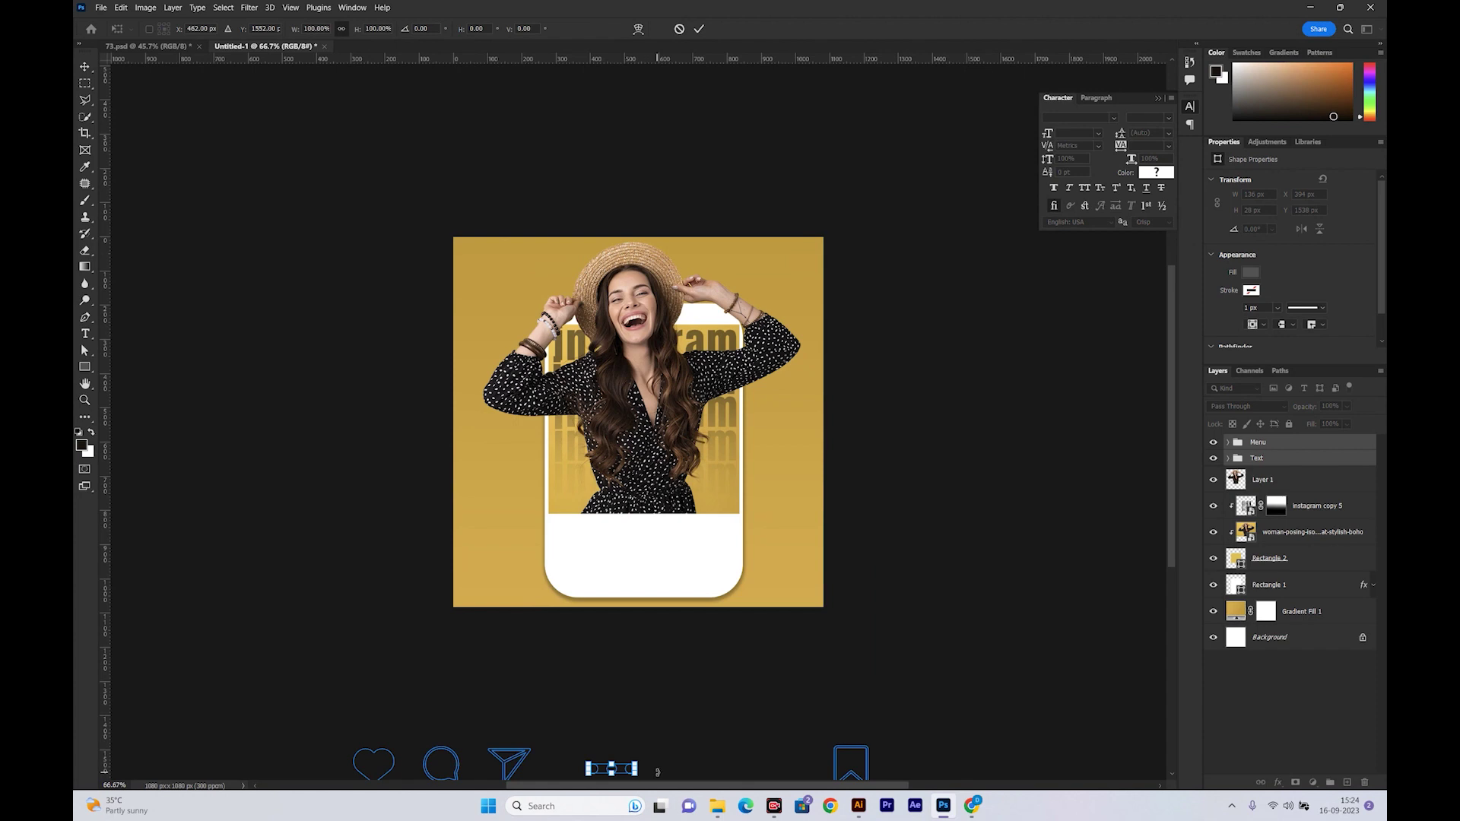
{"action": "key", "text": "ctrl+minus"}
{"action": "scroll", "coordinate": [644, 731], "scroll_direction": "down", "scroll_amount": 2}
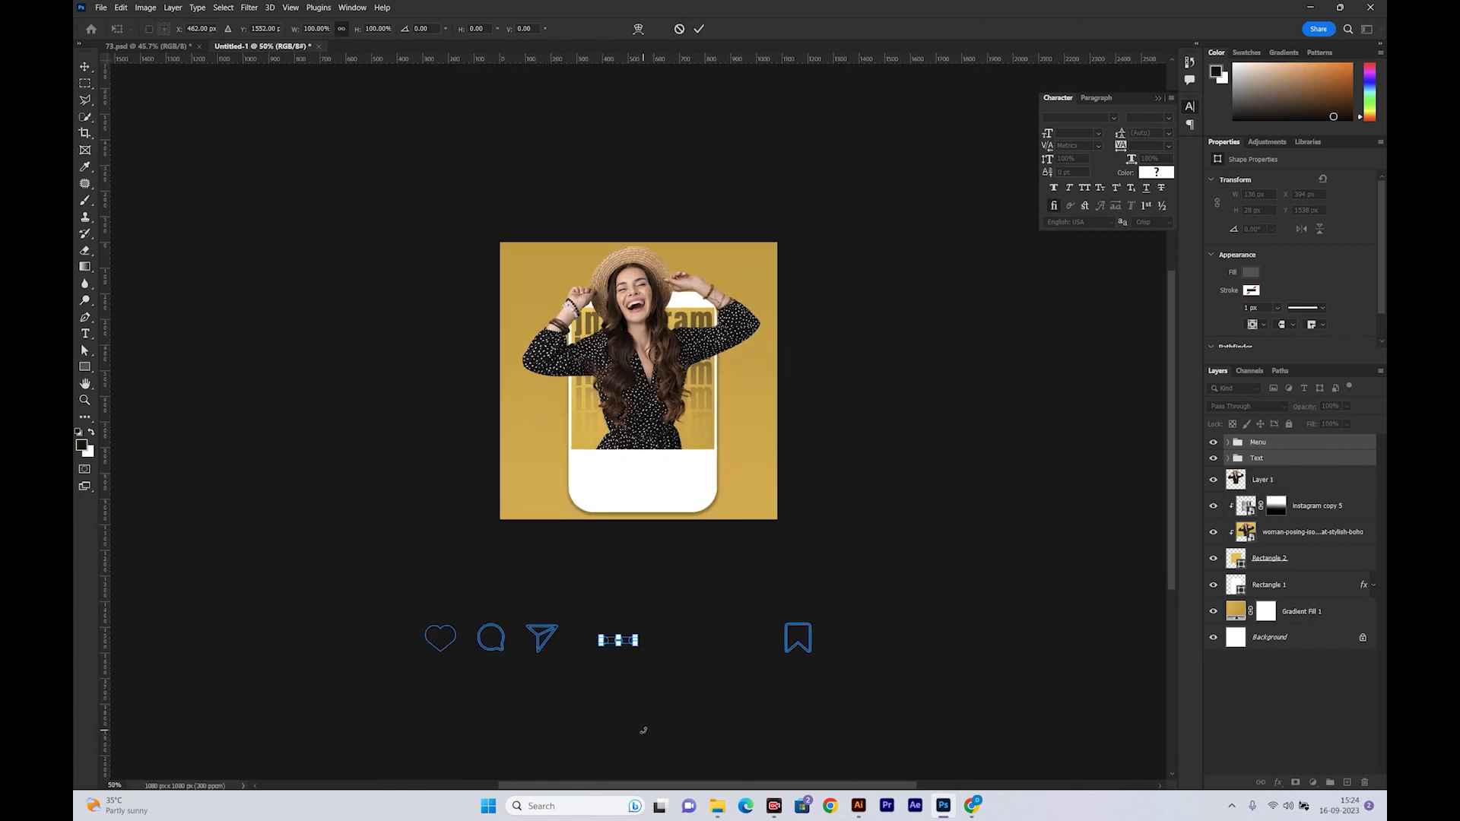
{"action": "key", "text": "Return"}
{"action": "left_click_drag", "start_coordinate": [587, 669], "coordinate": [669, 495]}
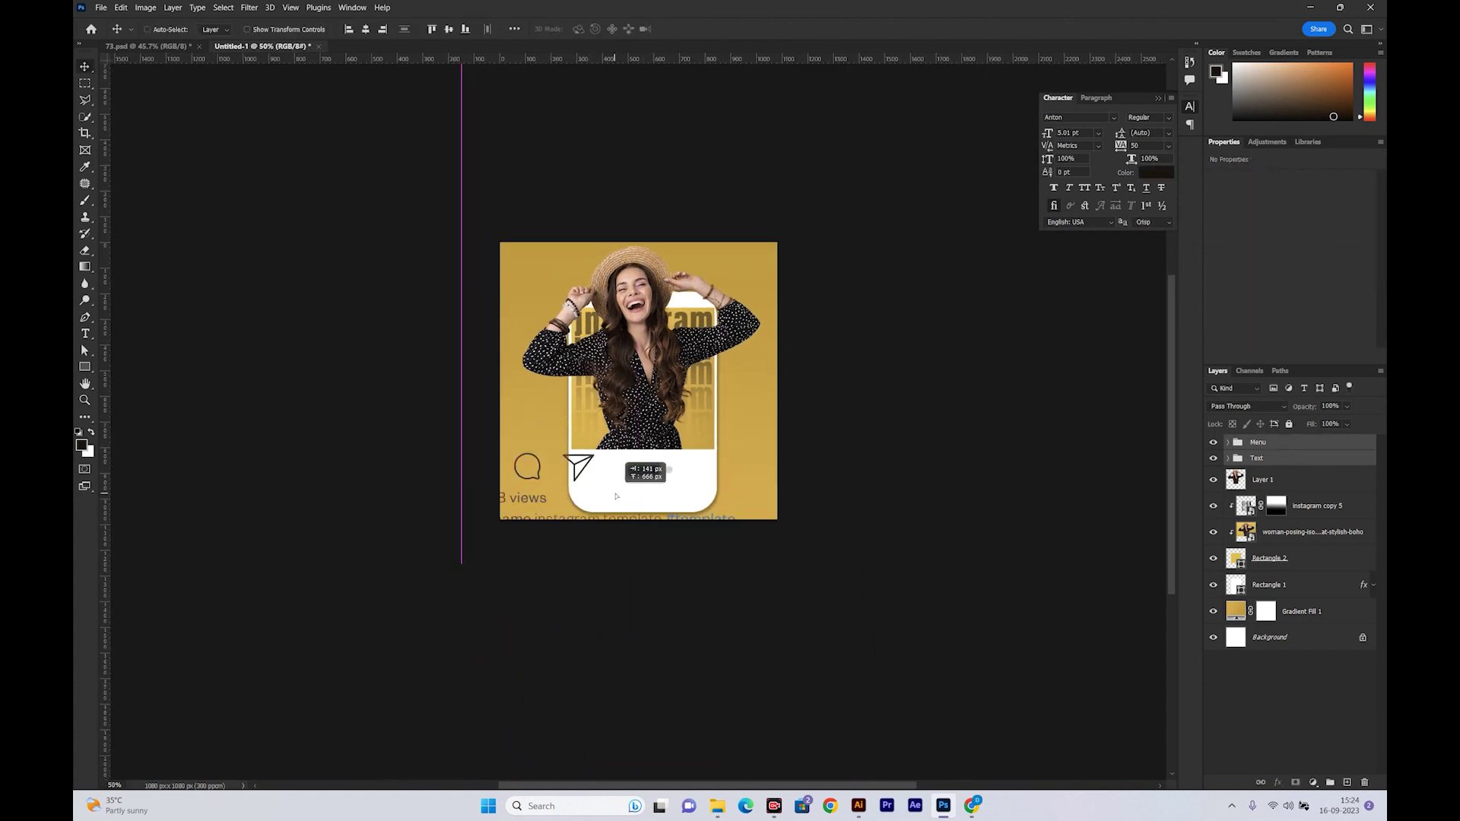
{"action": "left_click", "coordinate": [864, 349]}
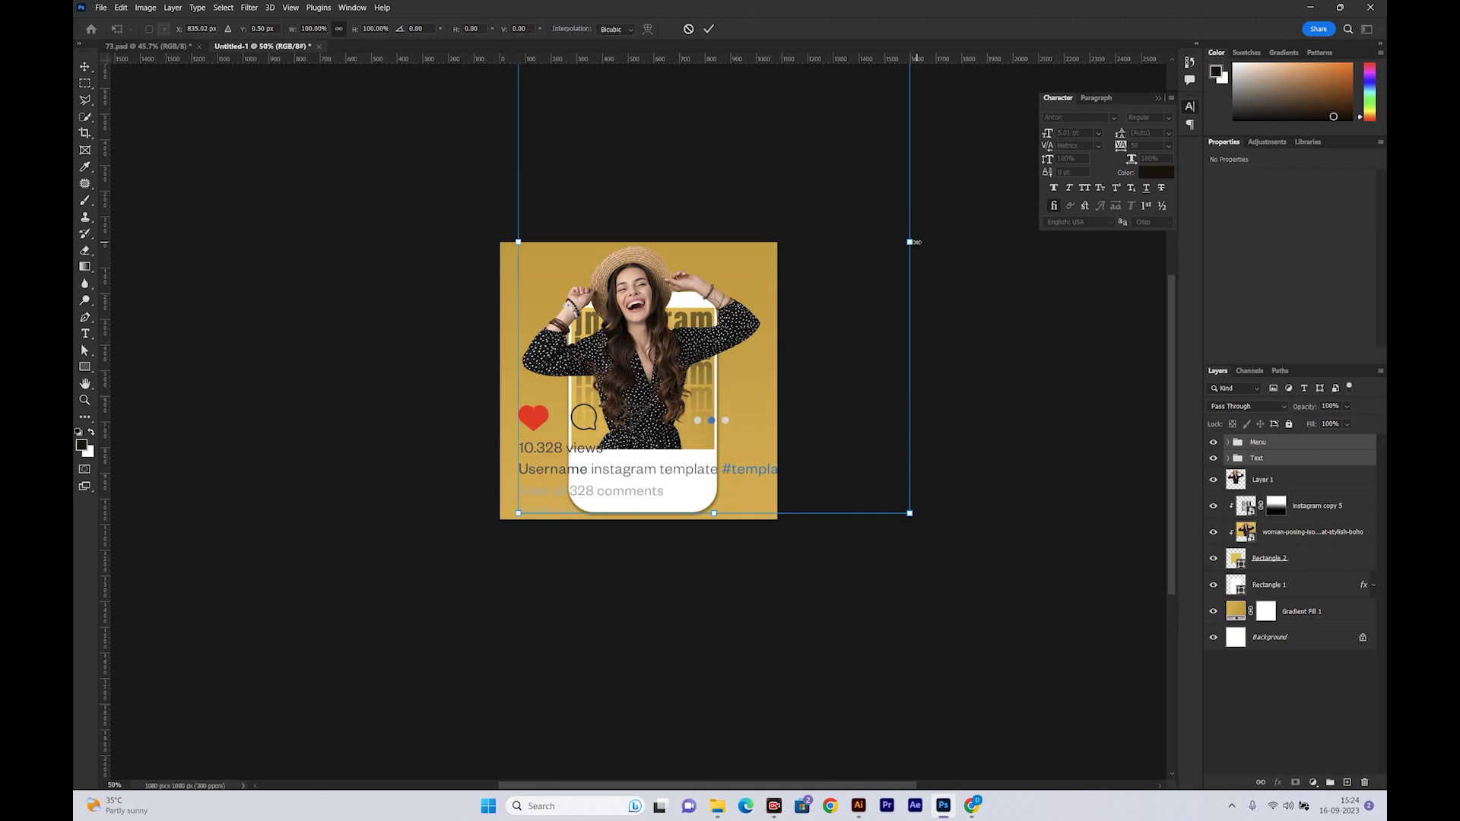
{"action": "left_click_drag", "start_coordinate": [916, 242], "coordinate": [689, 242]}
{"action": "mouse_move", "coordinate": [555, 482]}
{"action": "left_mouse_down"}
{"action": "mouse_move", "coordinate": [650, 482]}
{"action": "mouse_move", "coordinate": [555, 482]}
{"action": "left_mouse_up"}
{"action": "left_click_drag", "start_coordinate": [637, 338], "coordinate": [693, 475]}
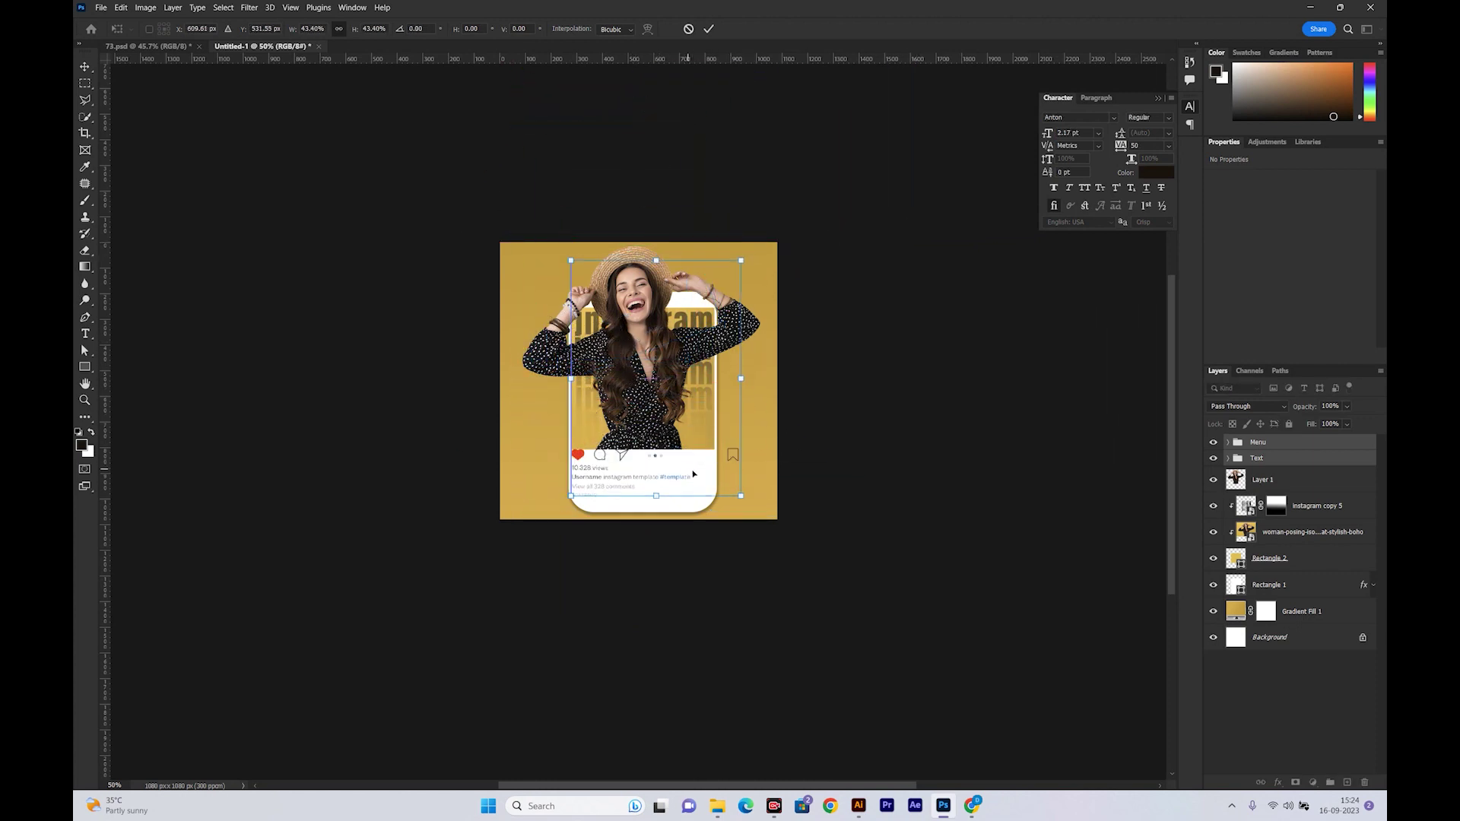
{"action": "left_click_drag", "start_coordinate": [742, 377], "coordinate": [716, 378]}
{"action": "left_click_drag", "start_coordinate": [668, 425], "coordinate": [672, 439]}
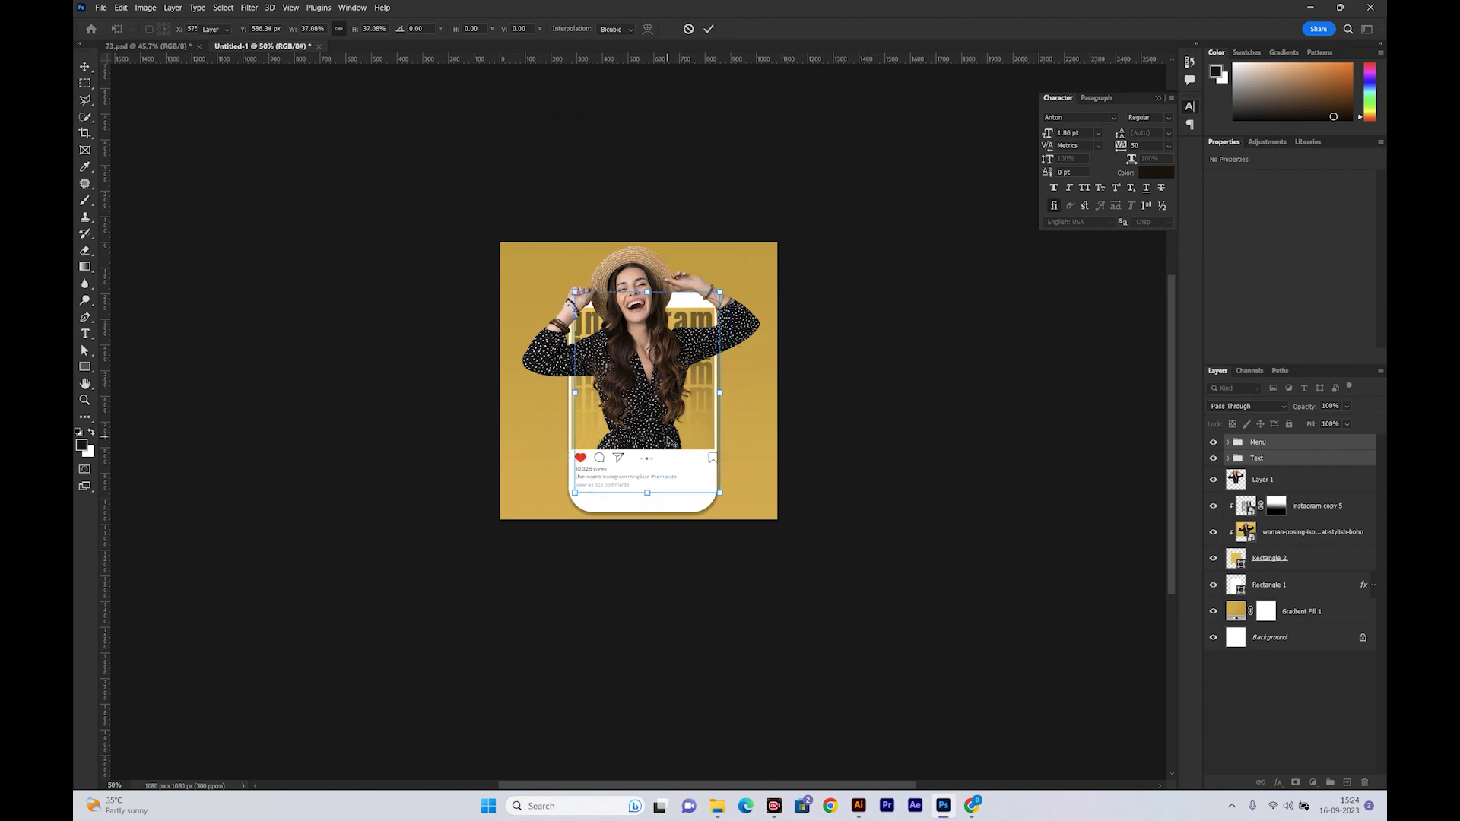
{"action": "key", "text": "Return"}
Shrink the menu slightly more and fine-tune its position in the card's white area
{"action": "key", "text": "ctrl+plus"}
{"action": "key", "text": "ctrl+plus"}
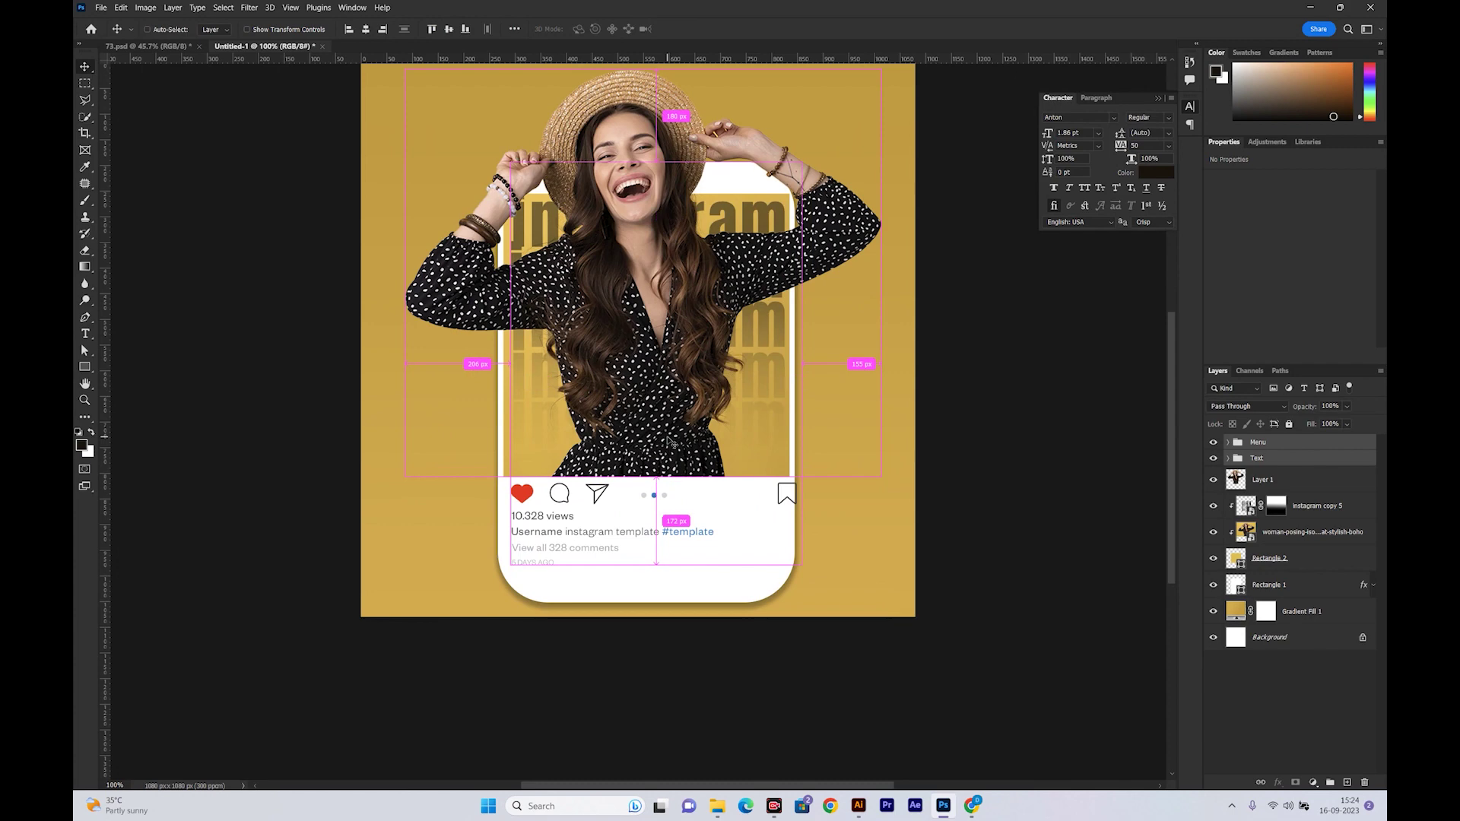
{"action": "key", "text": "ctrl+plus"}
{"action": "scroll", "coordinate": [638, 530], "scroll_direction": "down", "scroll_amount": 3}
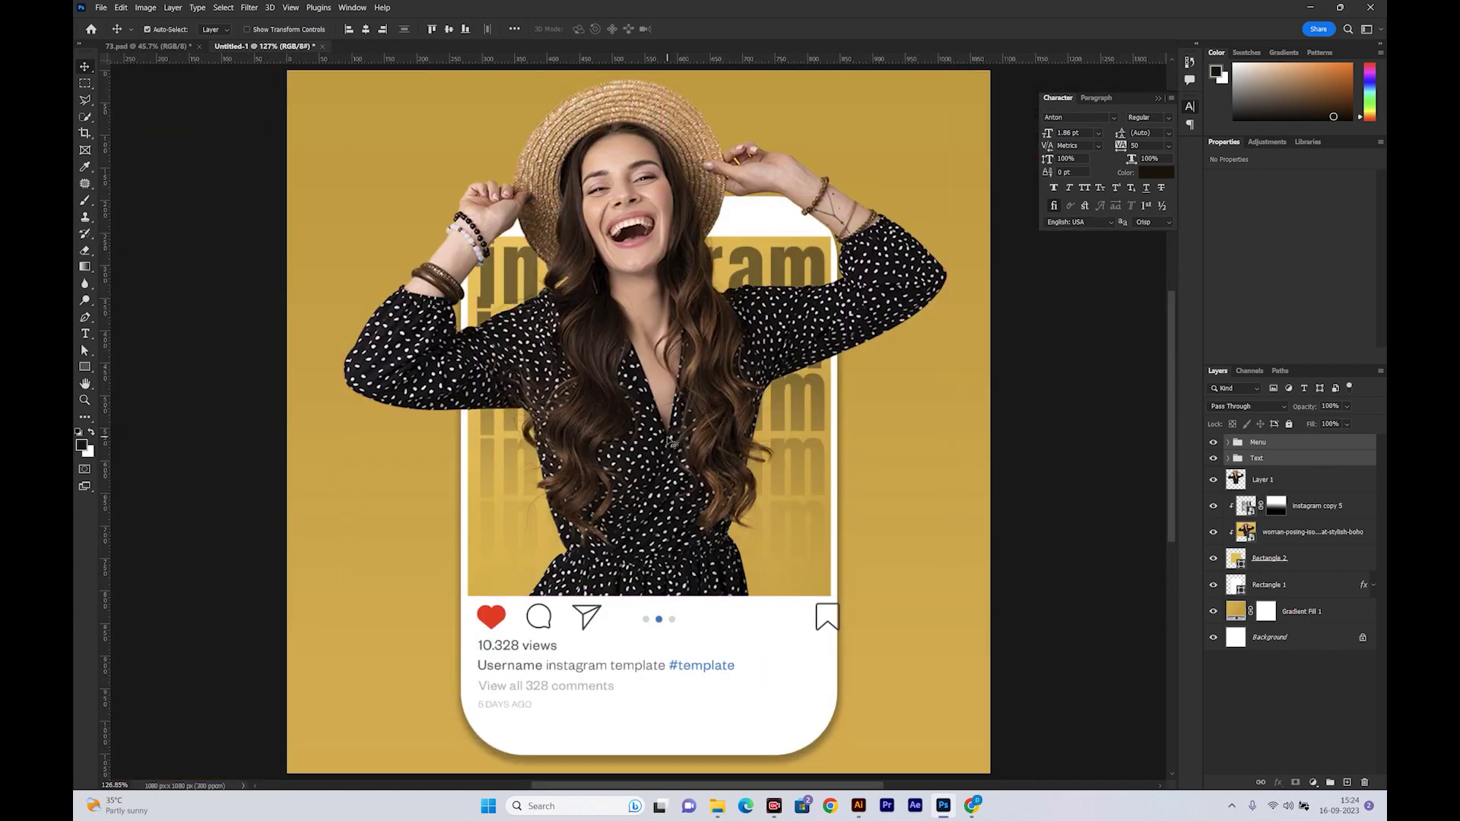
{"action": "key", "text": "ctrl+t"}
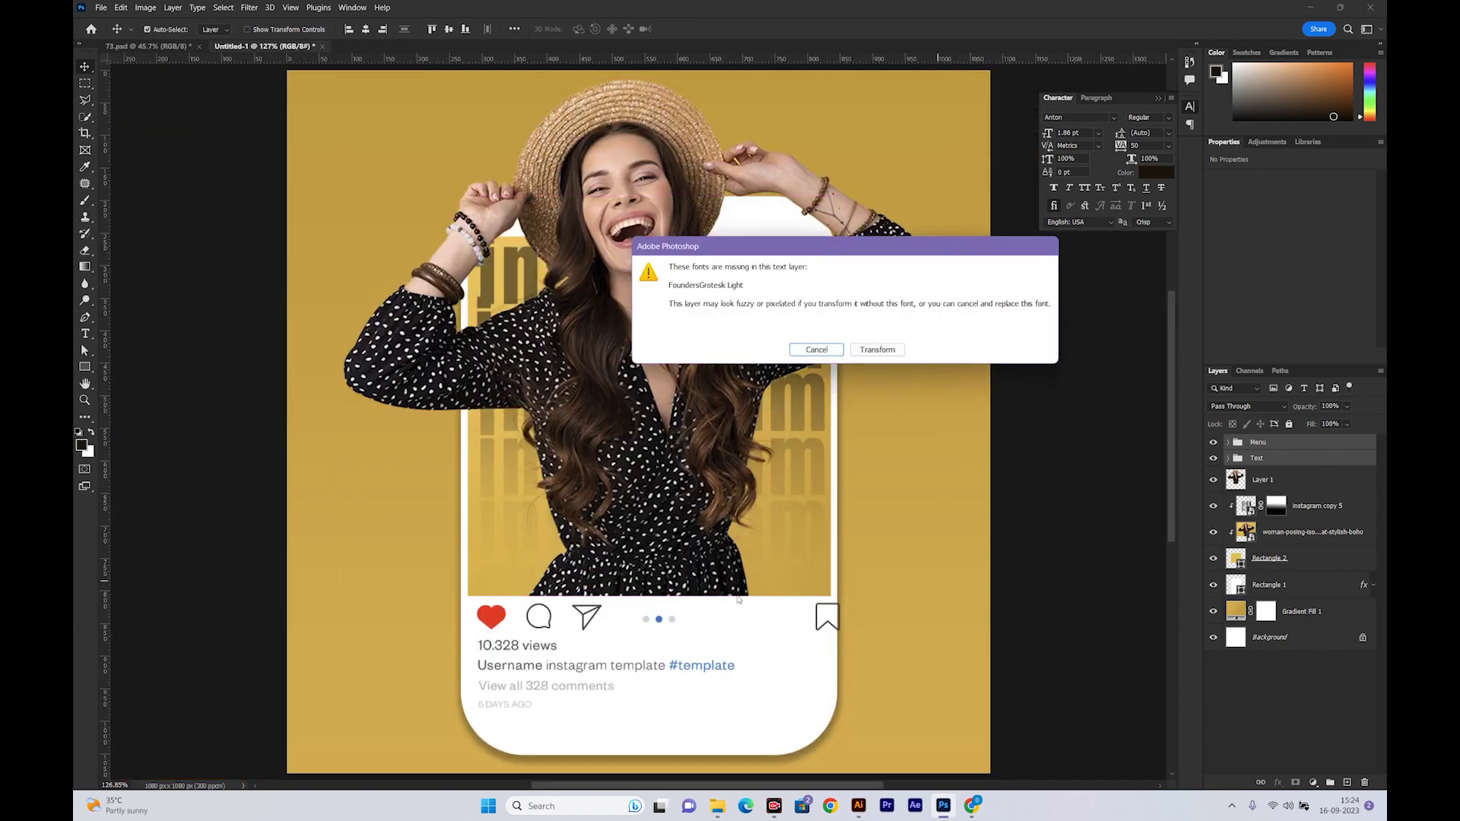
{"action": "left_click", "coordinate": [889, 354]}
{"action": "left_click_drag", "start_coordinate": [845, 452], "coordinate": [823, 451]}
{"action": "left_click_drag", "start_coordinate": [794, 528], "coordinate": [794, 546]}
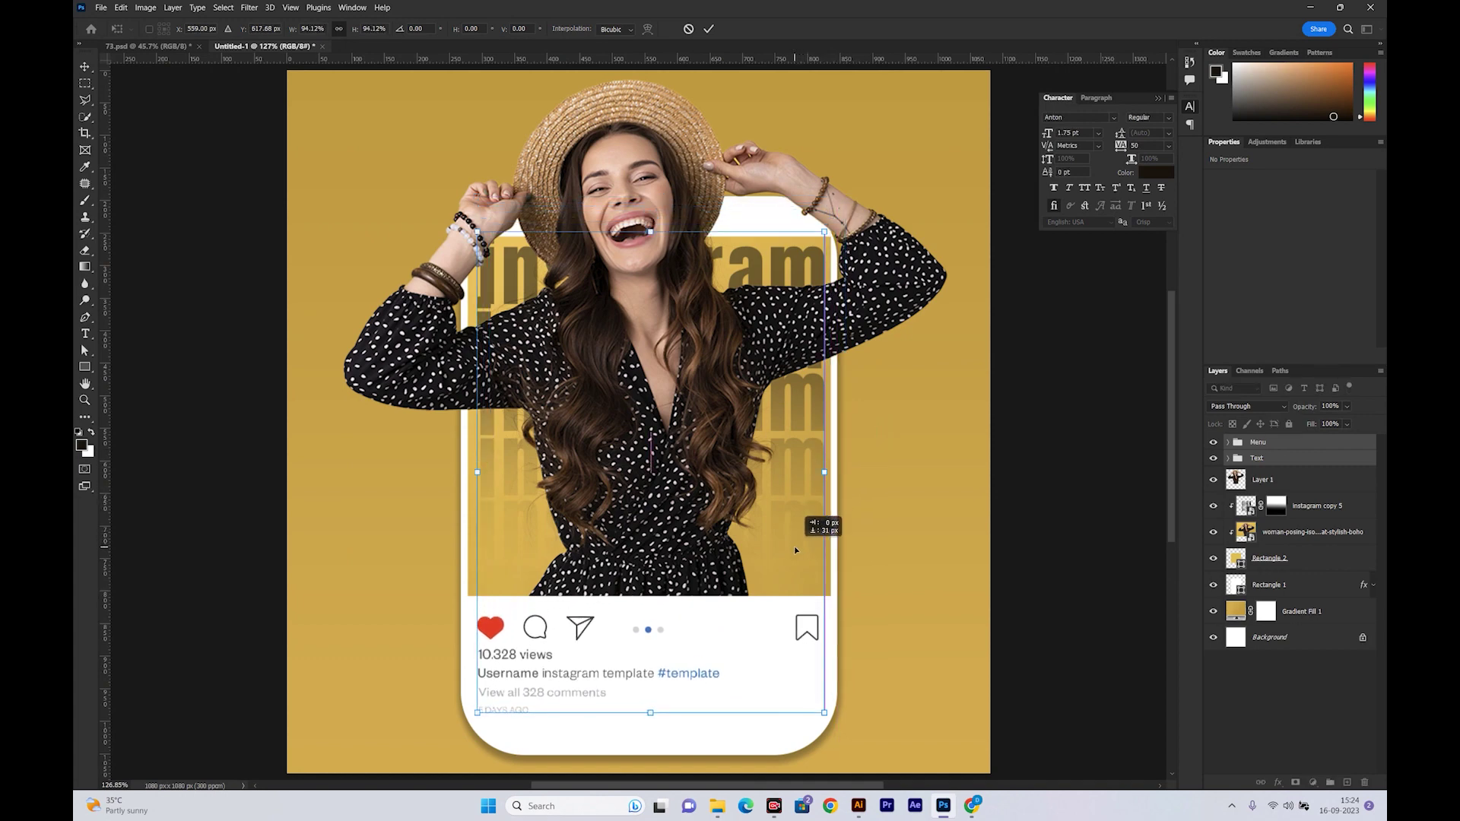
{"action": "left_click_drag", "start_coordinate": [794, 545], "coordinate": [796, 548]}
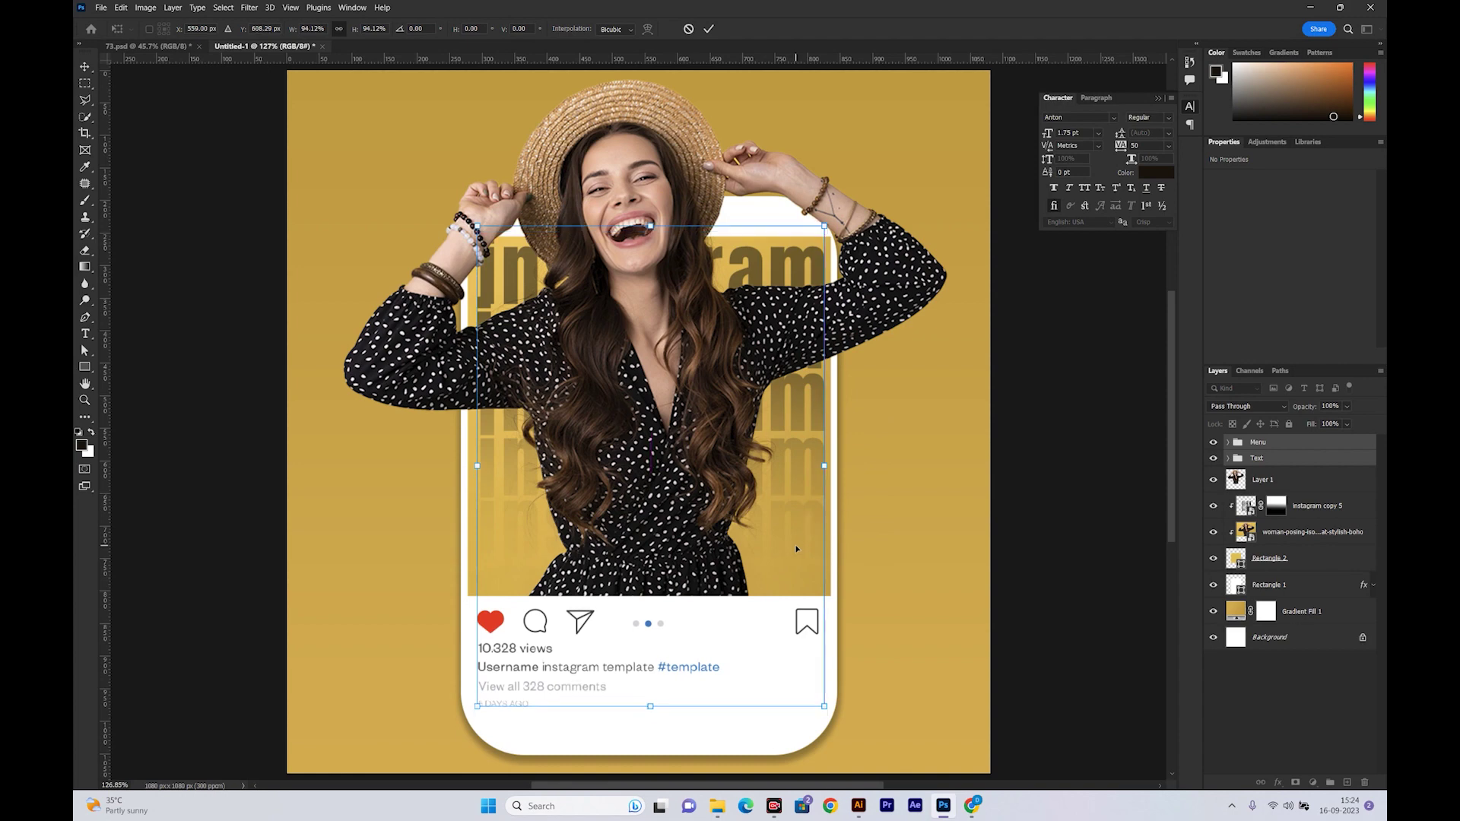
{"action": "key", "text": "Return"}
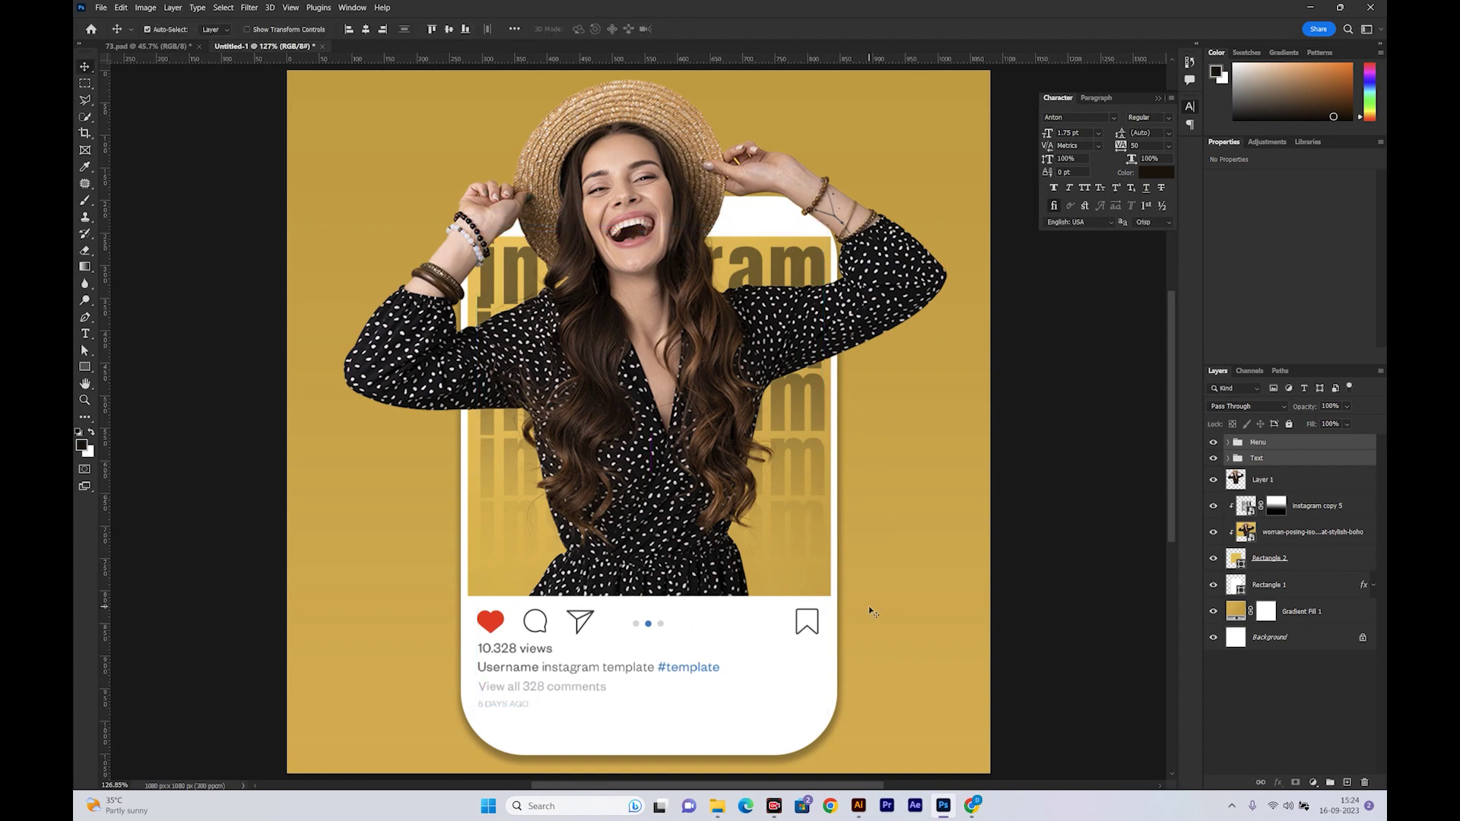
{"action": "key", "text": "ctrl+minus"}
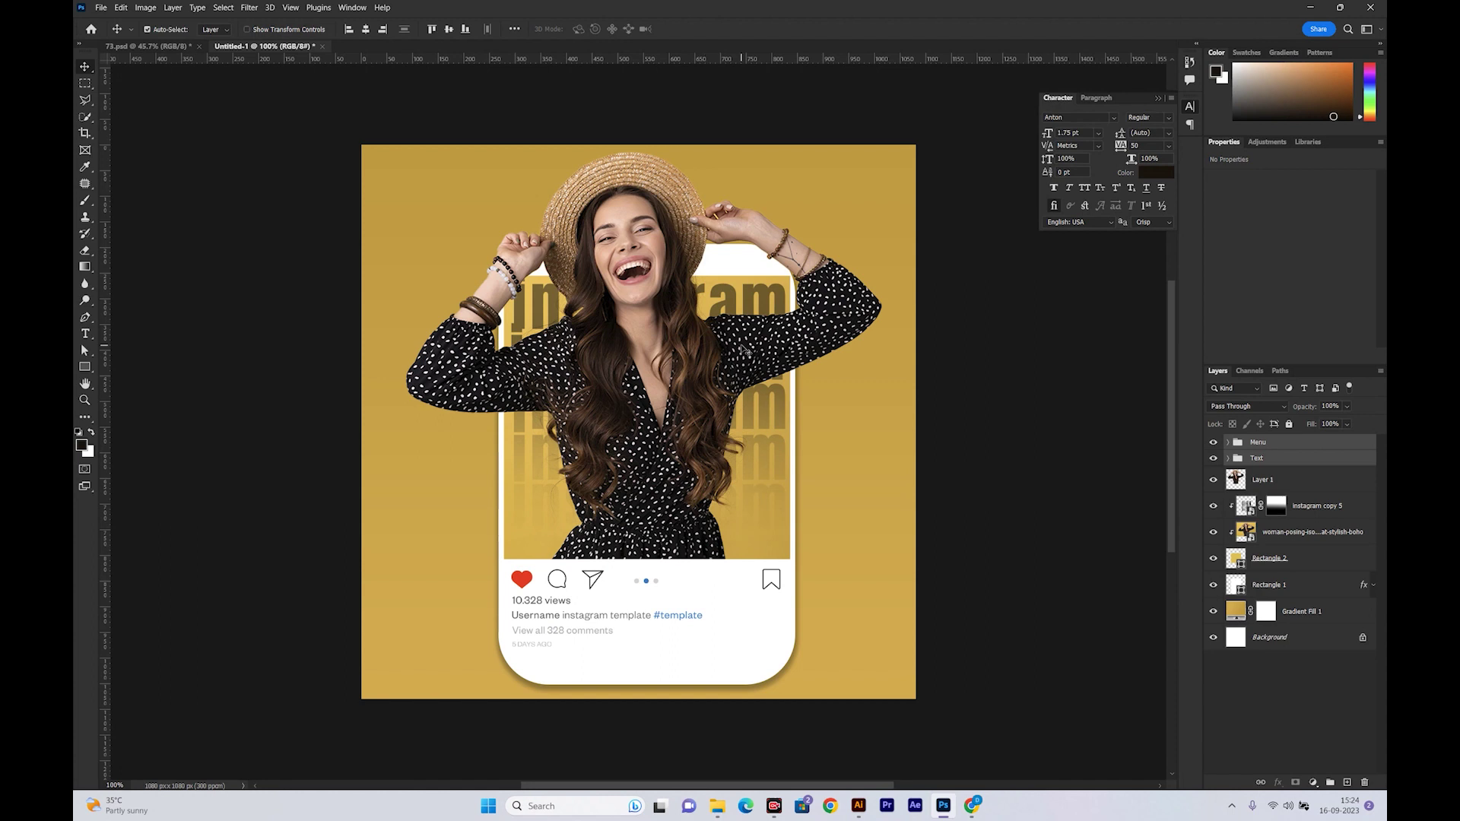
Set all four corner radii of the Rectangle 1 card shape to 86 px
{"action": "left_click", "coordinate": [785, 651]}
{"action": "scroll", "coordinate": [1307, 295], "scroll_direction": "down", "scroll_amount": 2}
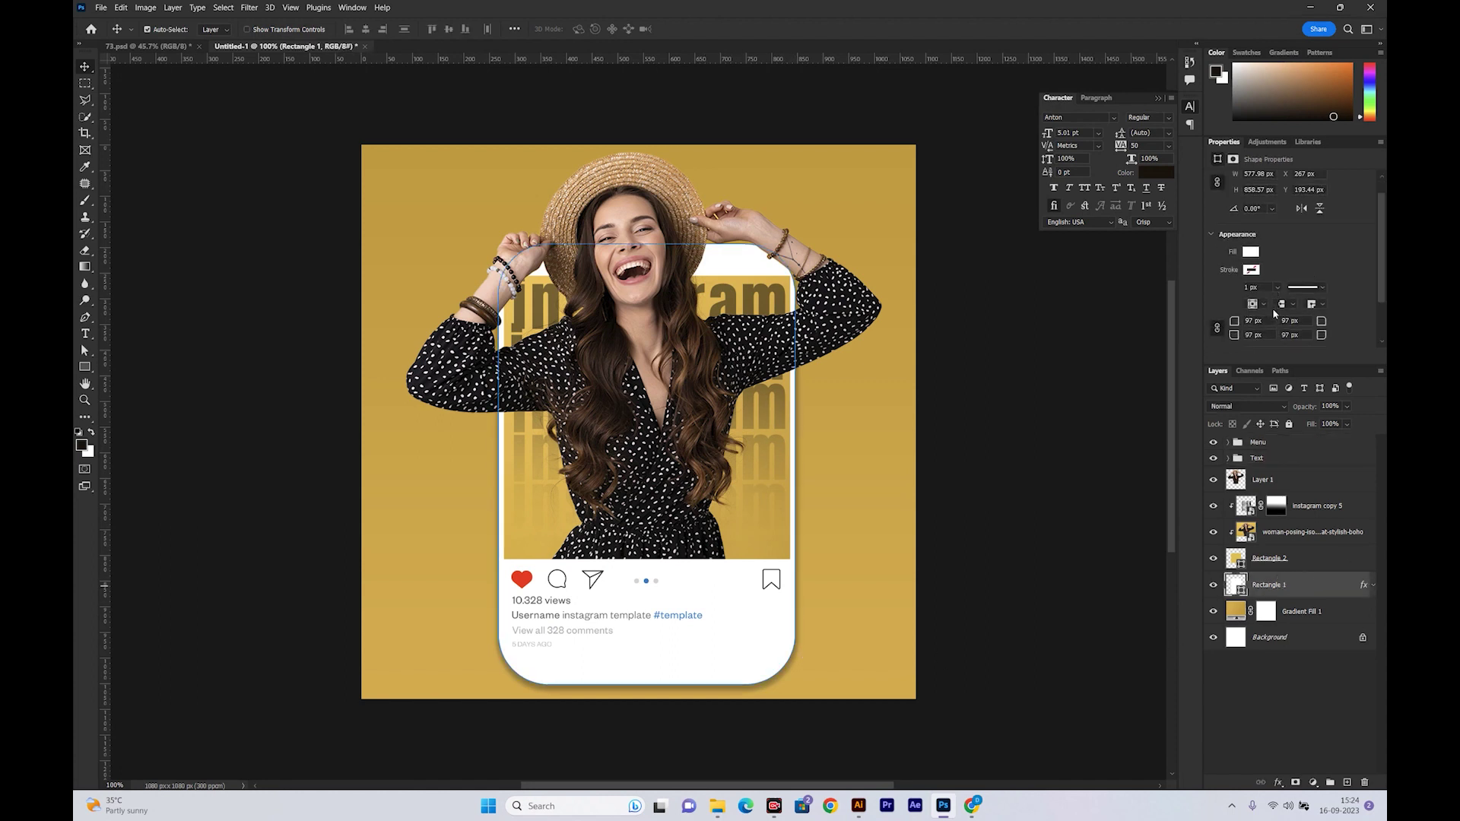
{"action": "left_click_drag", "start_coordinate": [1238, 302], "coordinate": [1232, 303]}
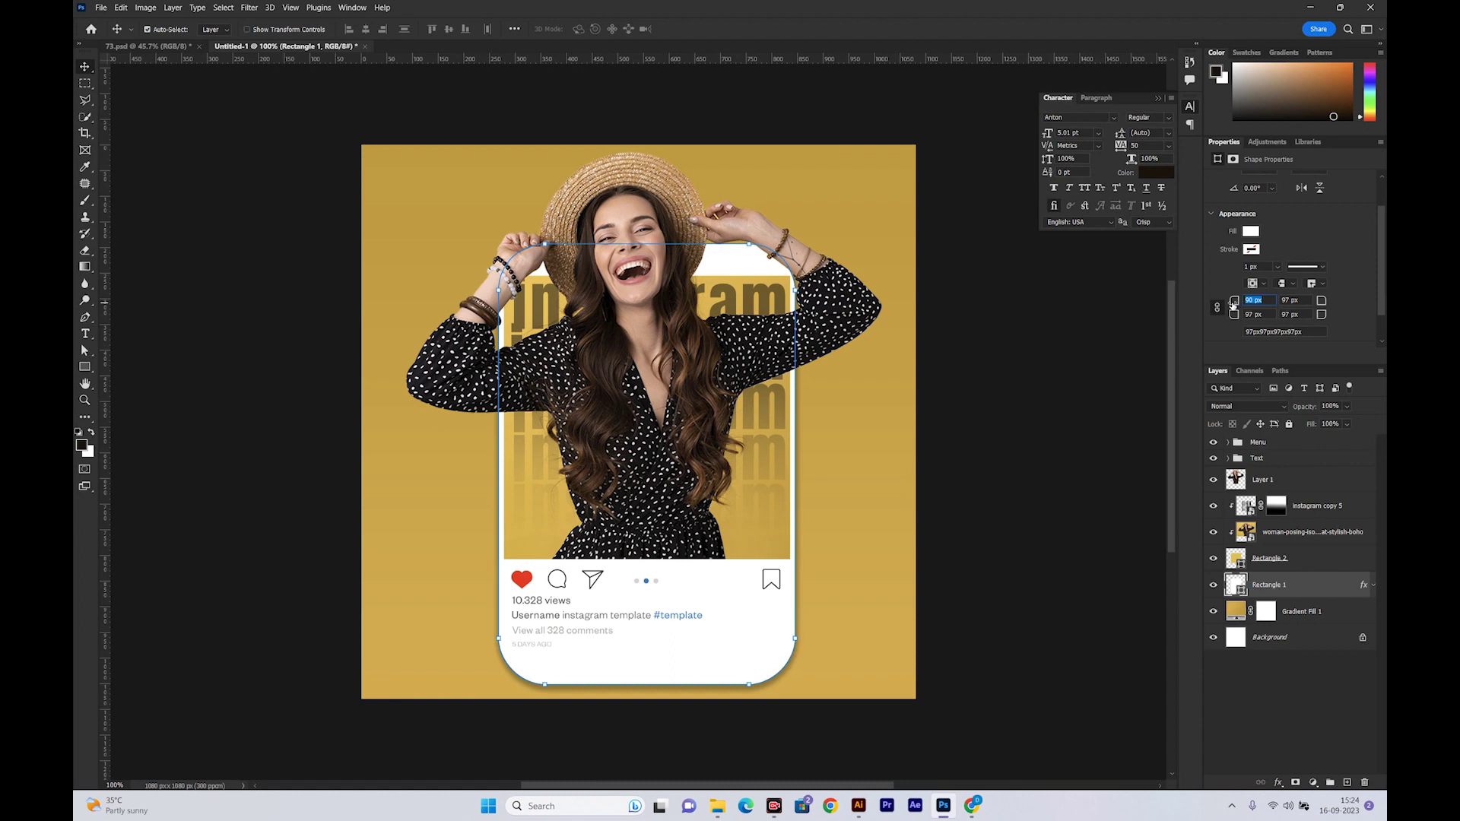
{"action": "left_click_drag", "start_coordinate": [1232, 303], "coordinate": [1229, 304]}
{"action": "left_click", "coordinate": [903, 612]}
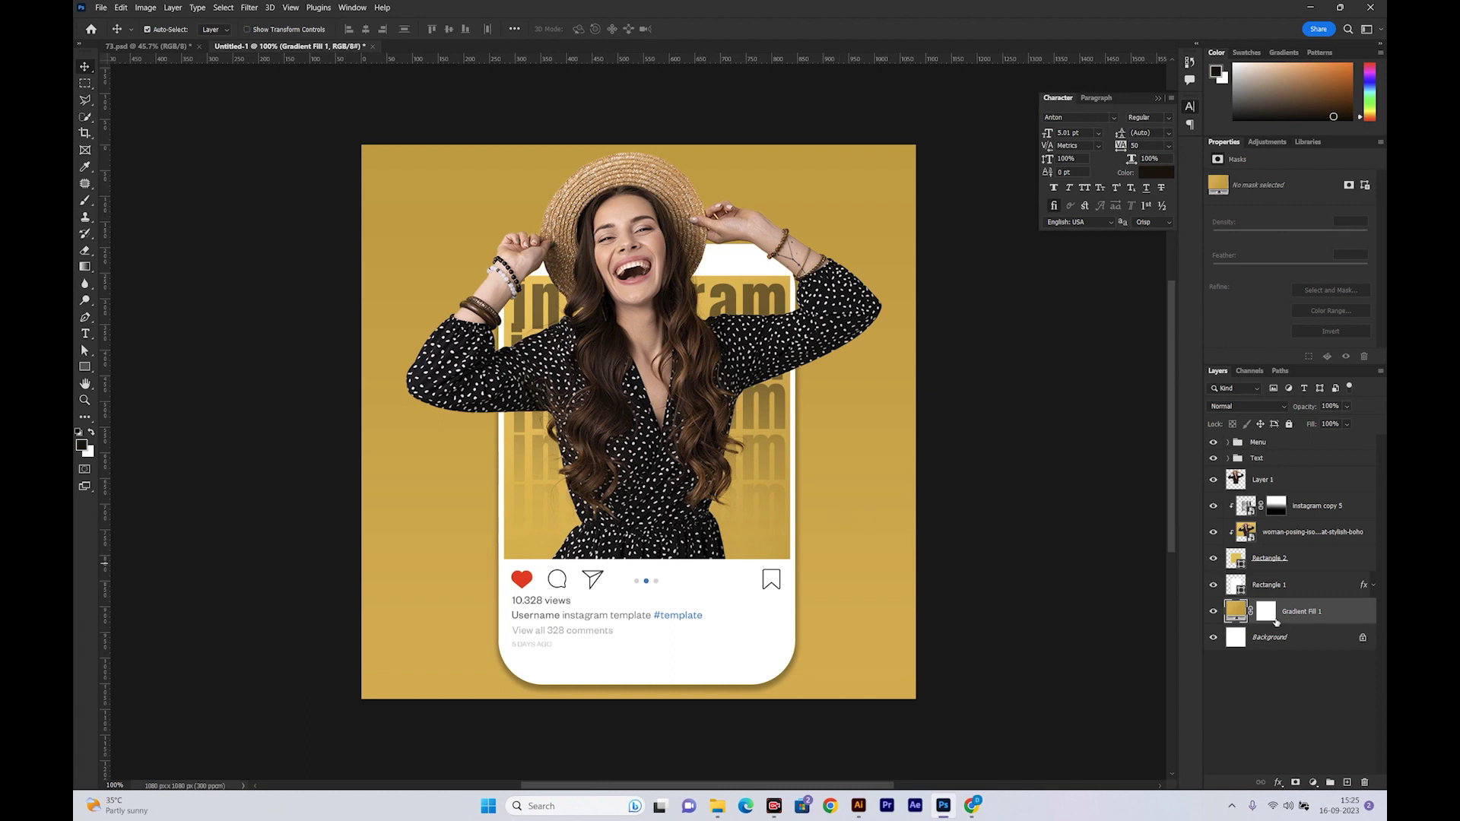
Make Gradient Fill 1 radial and reversed, with the outer stop darkened to gold #a0730a
{"action": "double_click", "coordinate": [1237, 611]}
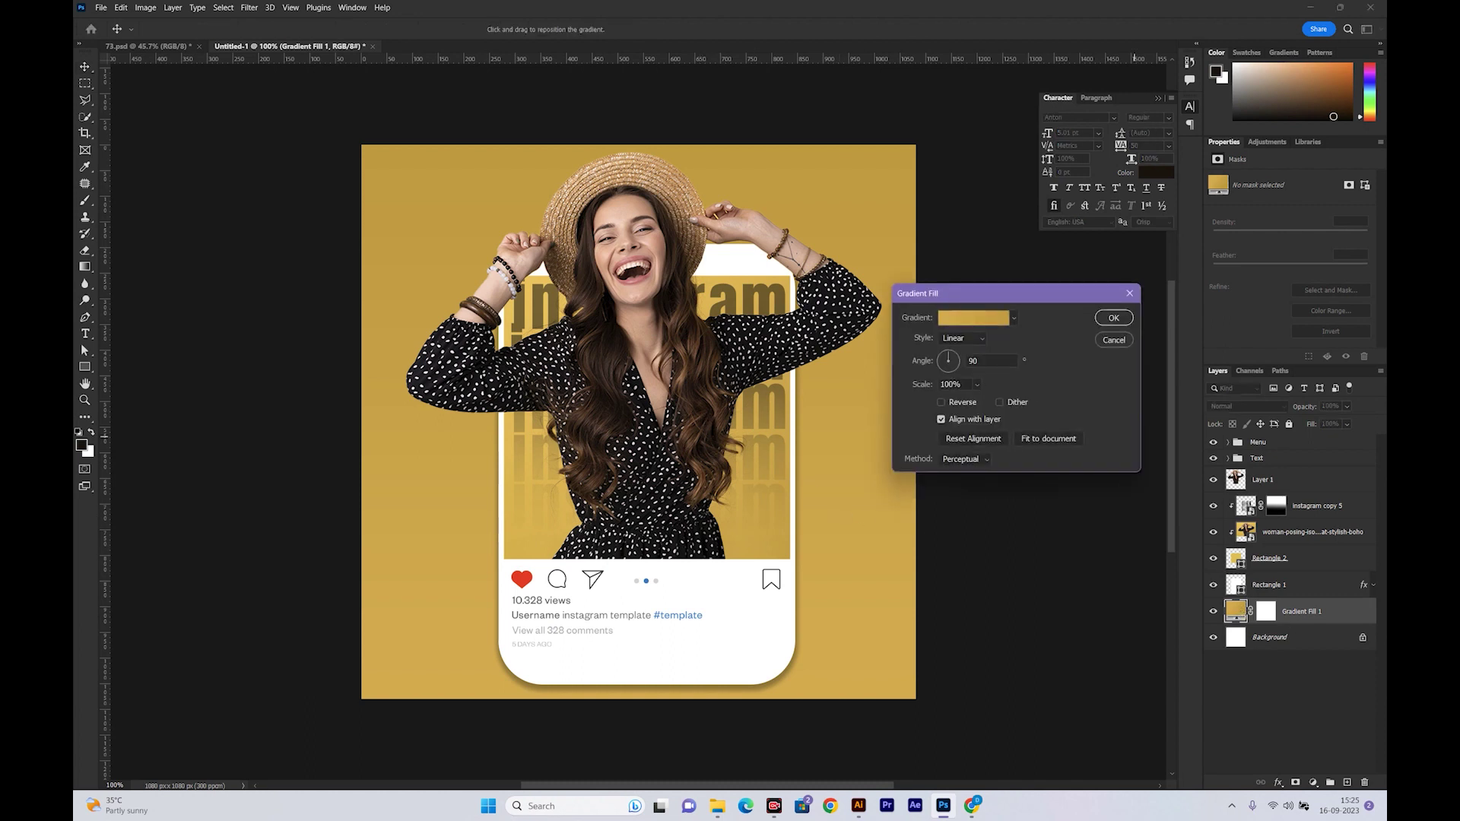
{"action": "left_click", "coordinate": [973, 338]}
{"action": "left_click", "coordinate": [957, 355]}
{"action": "left_click", "coordinate": [967, 403]}
{"action": "left_click", "coordinate": [973, 317]}
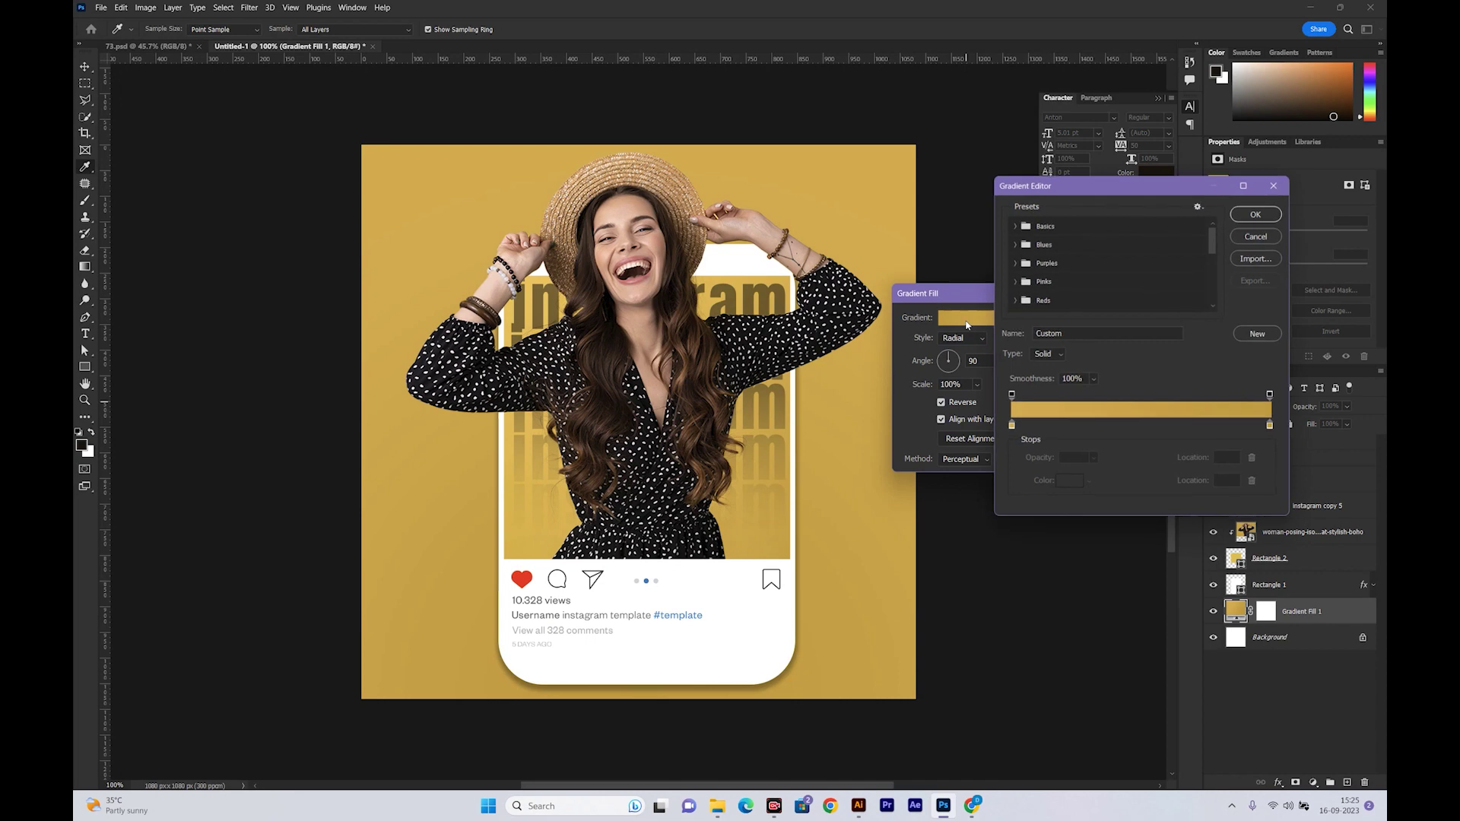
{"action": "left_click", "coordinate": [1270, 426]}
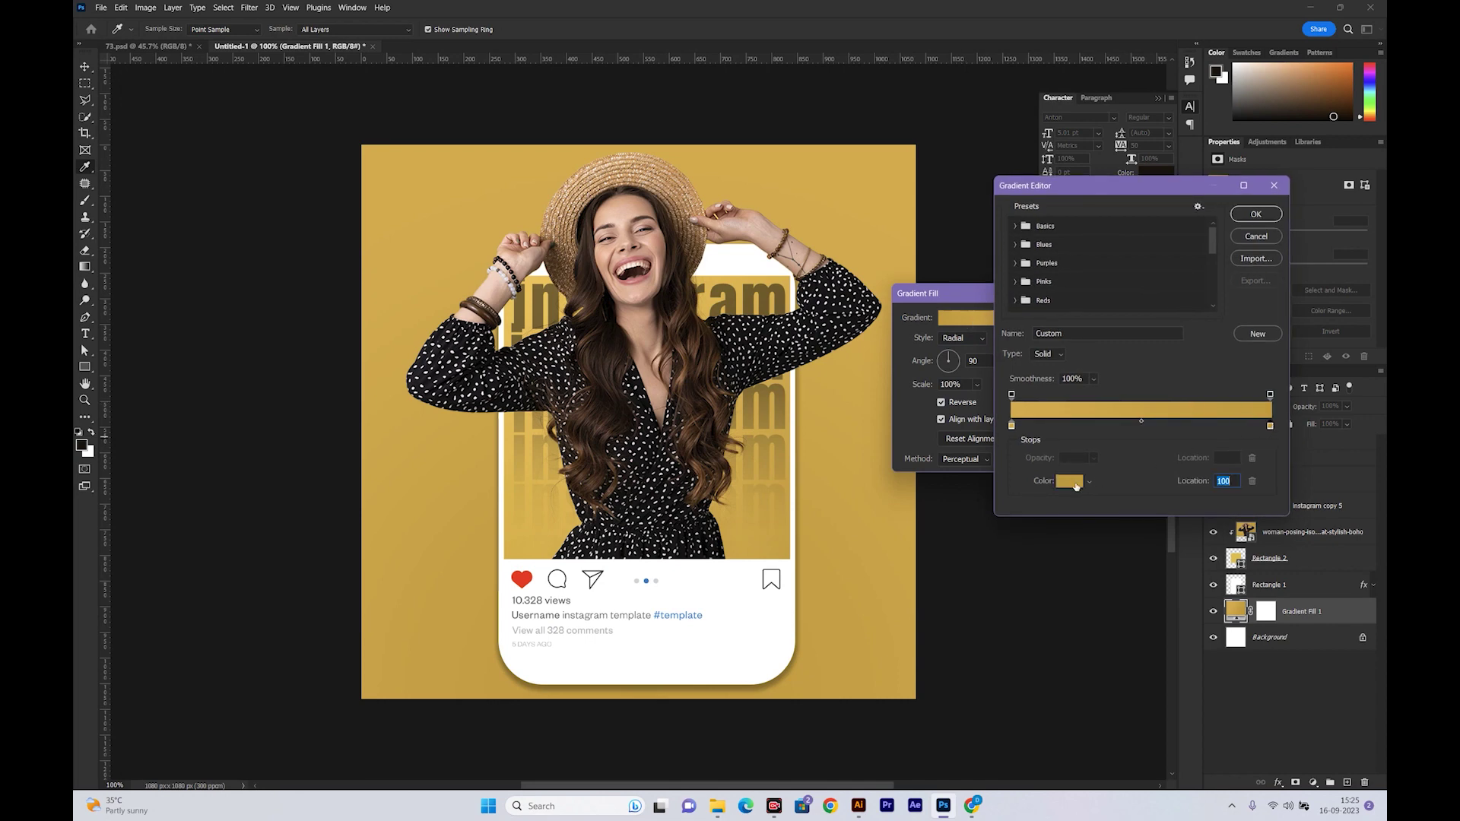
{"action": "left_click", "coordinate": [1076, 487]}
{"action": "left_click", "coordinate": [1046, 293]}
{"action": "left_click_drag", "start_coordinate": [1046, 293], "coordinate": [1056, 294]}
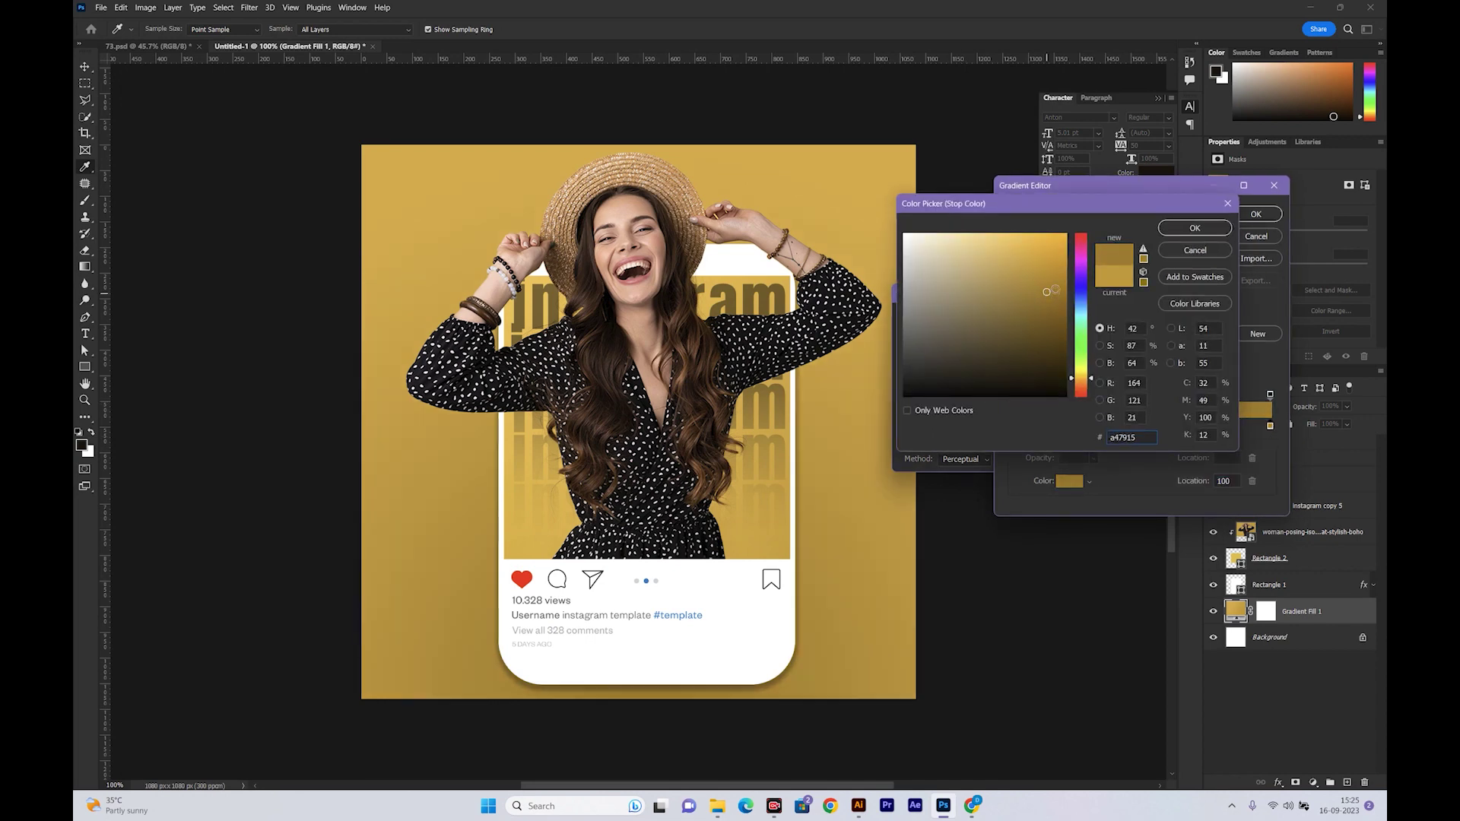
{"action": "left_click", "coordinate": [1204, 228]}
{"action": "left_click", "coordinate": [1259, 215]}
Keep the gradient reversed for a bright centre, set its scale to 84%, and apply it
{"action": "left_click", "coordinate": [943, 403]}
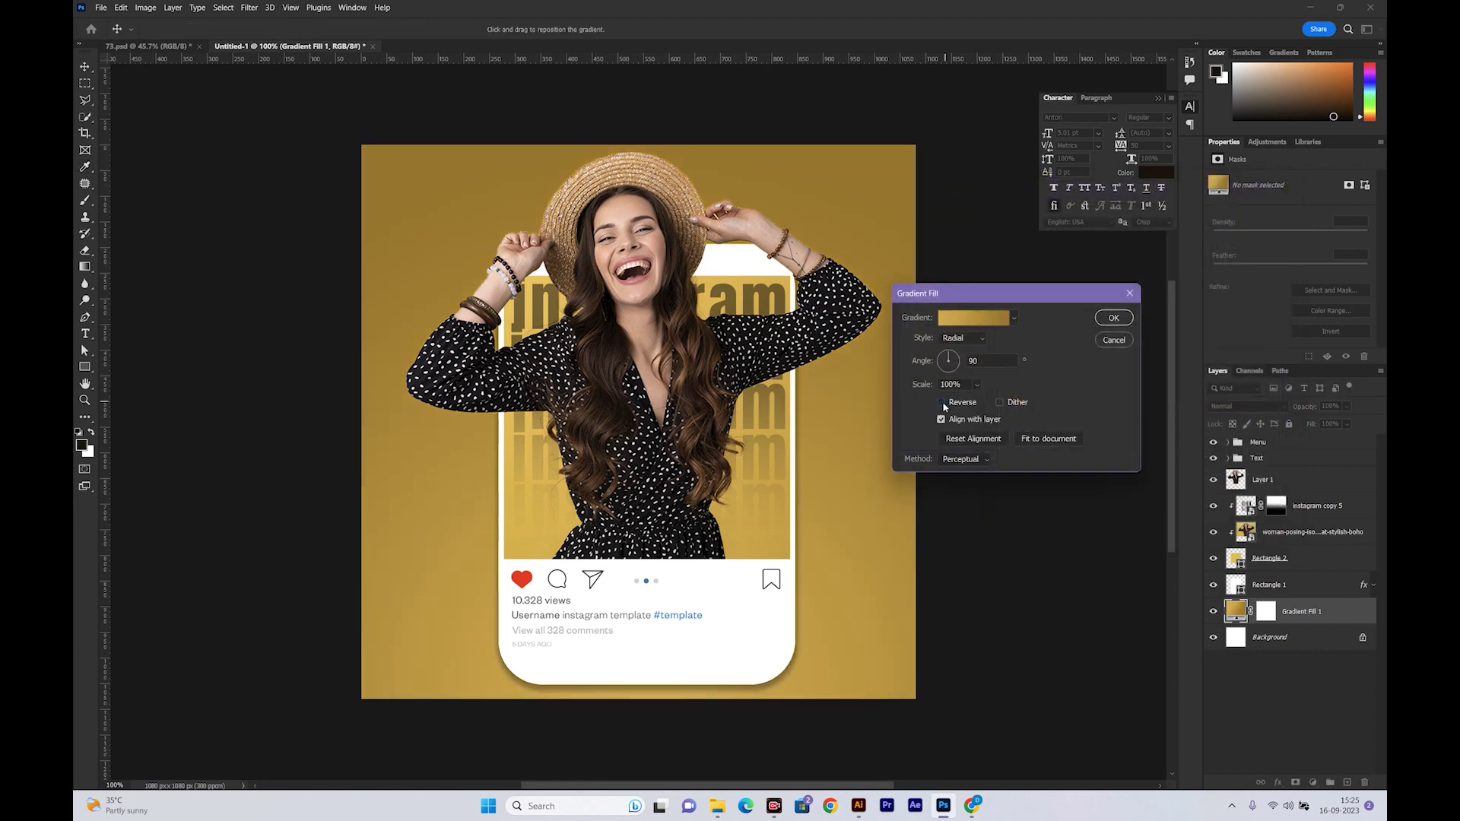
{"action": "left_click", "coordinate": [943, 403]}
{"action": "left_click", "coordinate": [976, 384]}
{"action": "left_click_drag", "start_coordinate": [988, 402], "coordinate": [965, 402]}
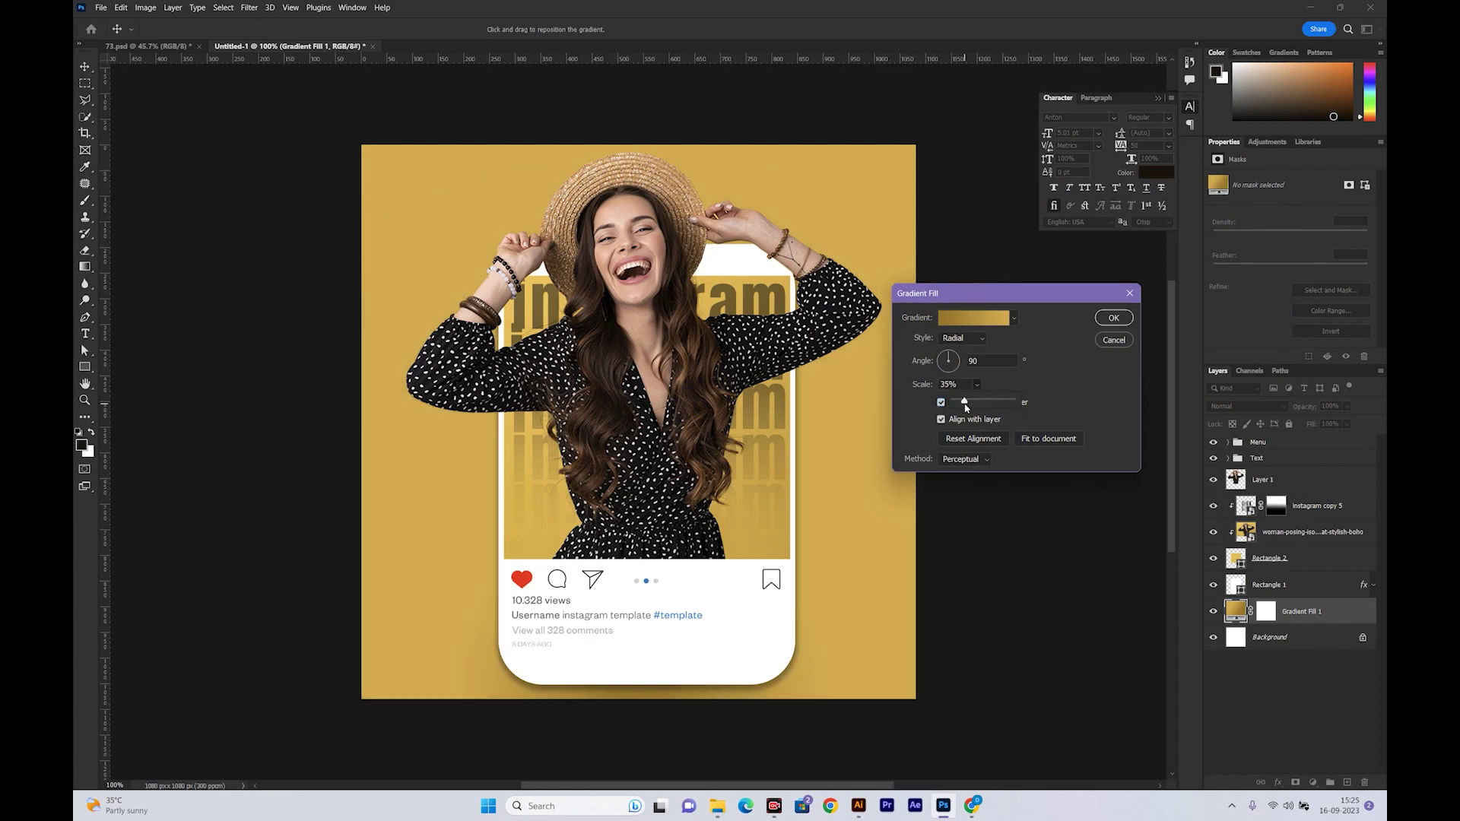
{"action": "left_click_drag", "start_coordinate": [985, 402], "coordinate": [980, 405]}
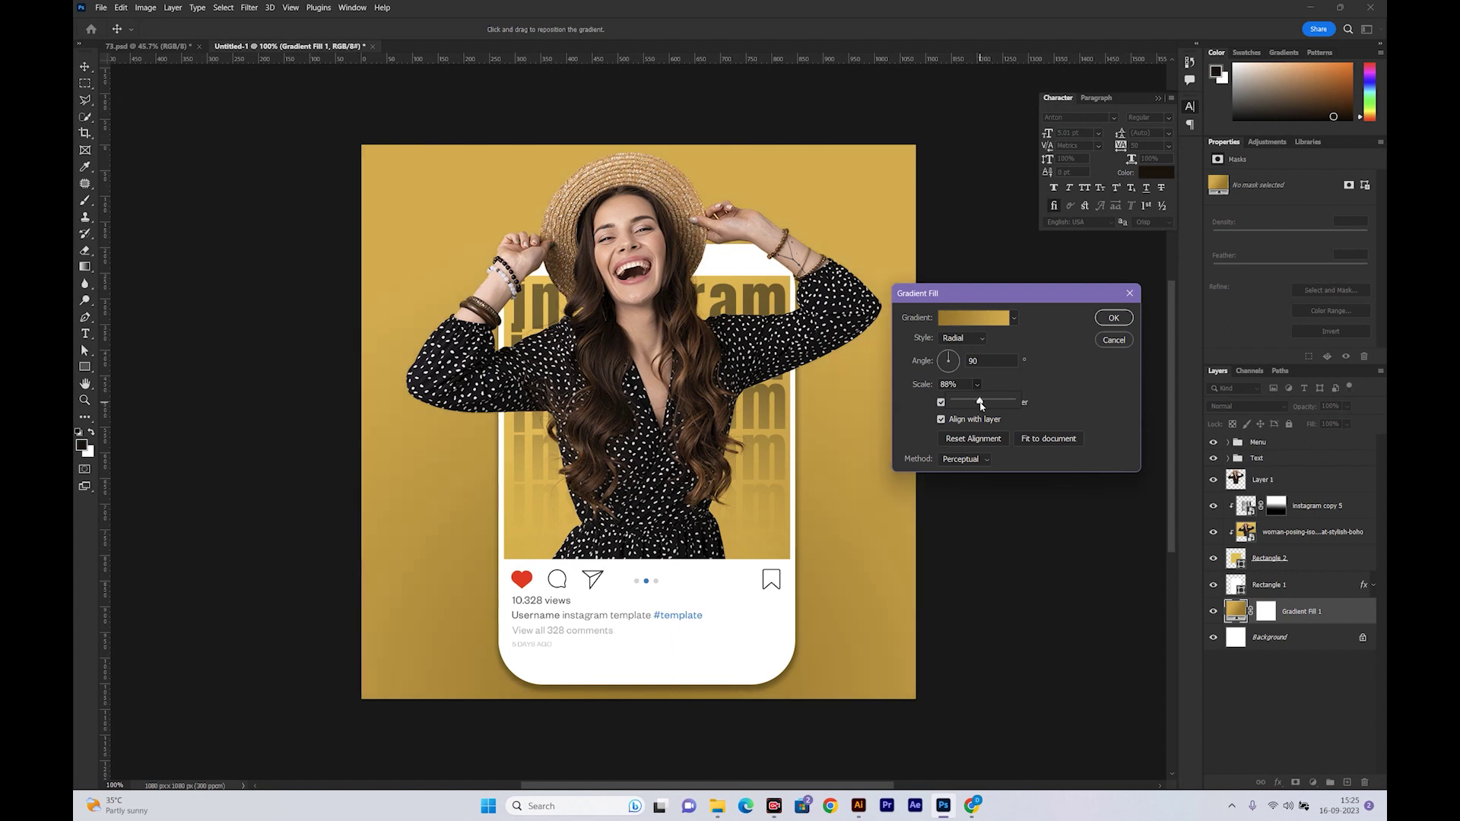
{"action": "left_click", "coordinate": [1113, 318]}
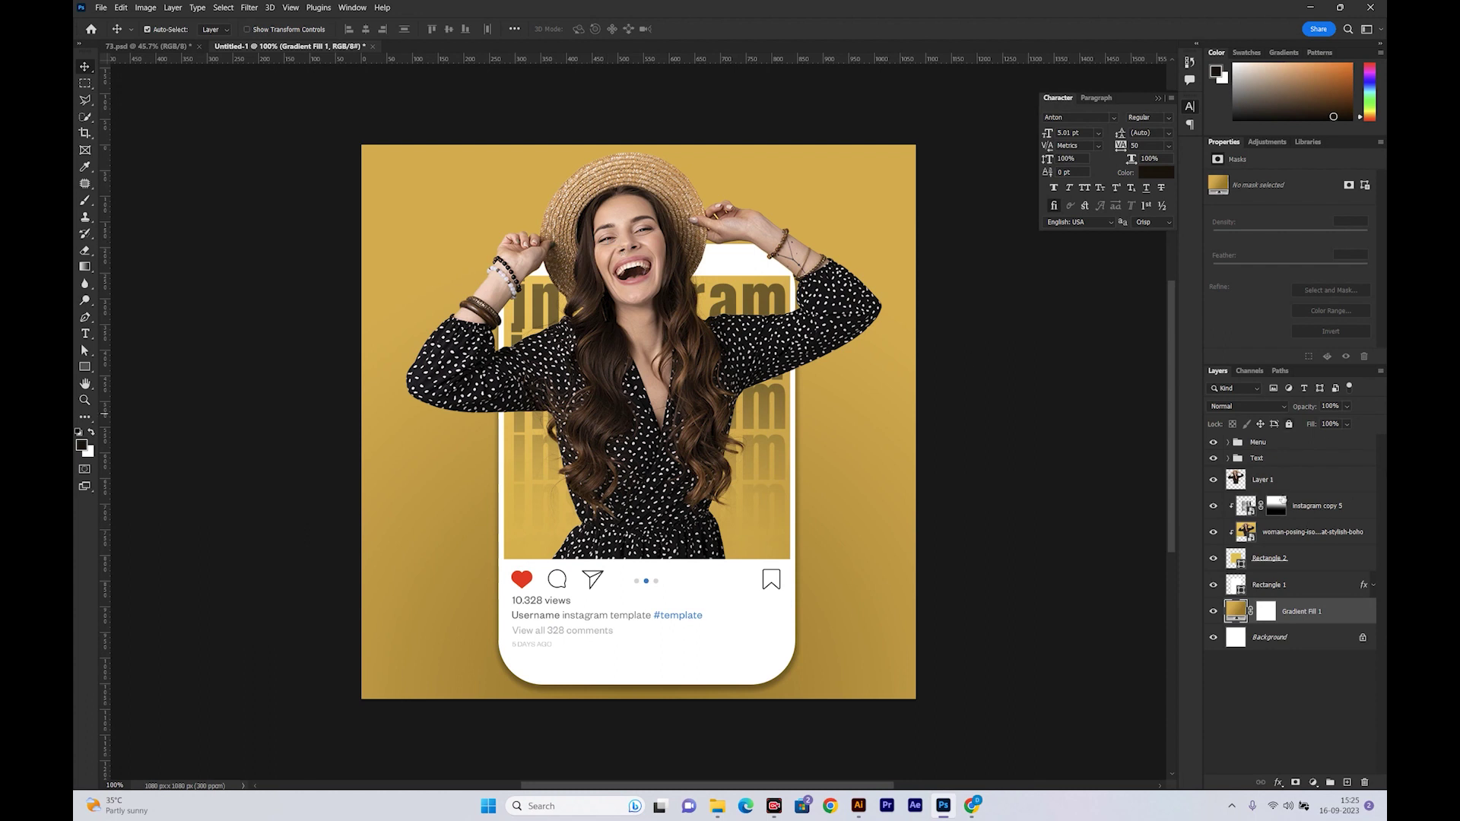
Select the woman photo layer in the Layers panel
{"action": "left_click", "coordinate": [1247, 479]}
{"action": "left_click", "coordinate": [1277, 506]}
{"action": "left_click", "coordinate": [1301, 531]}
{"action": "left_click", "coordinate": [1308, 610]}
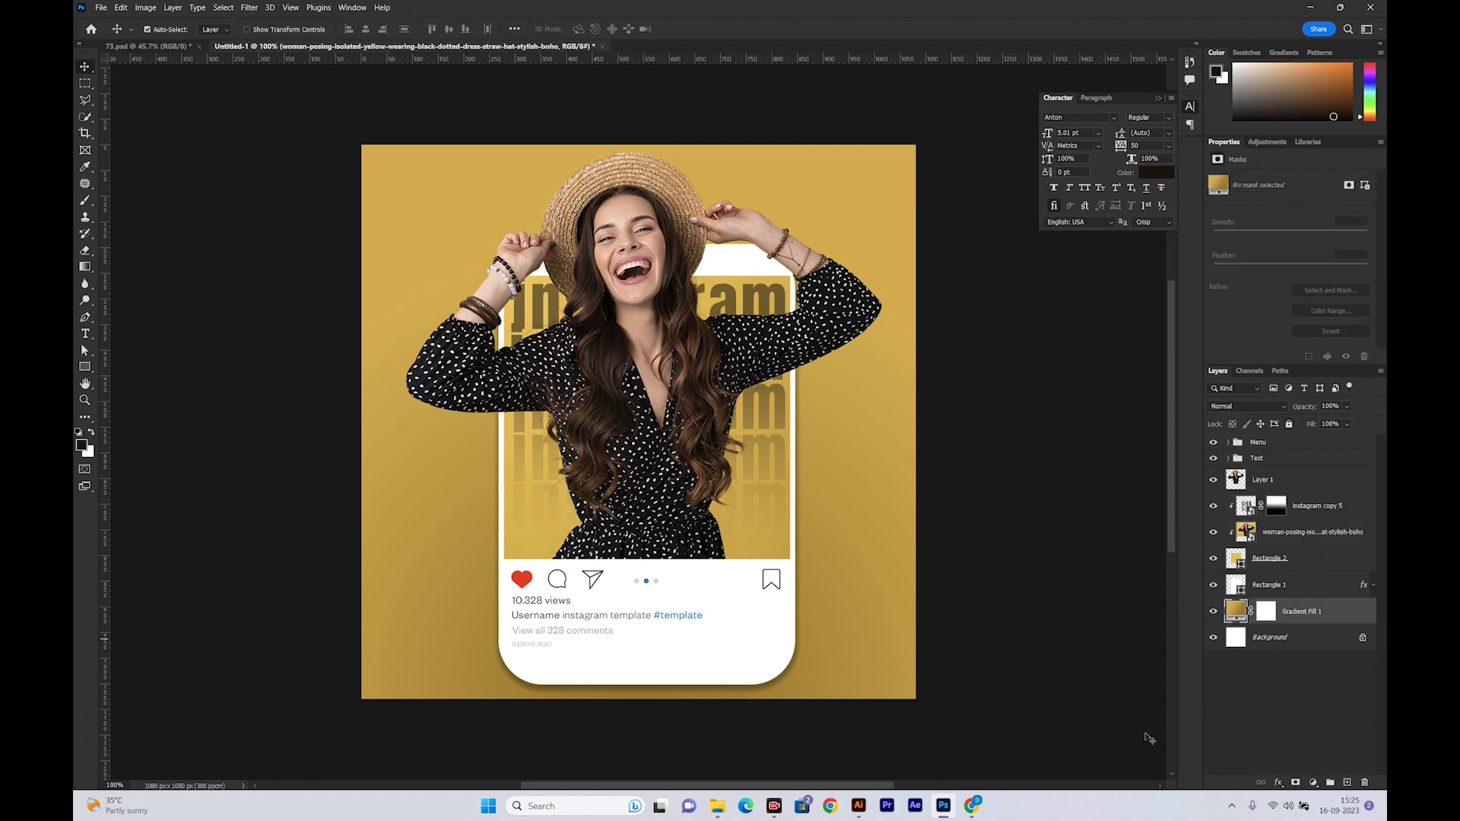